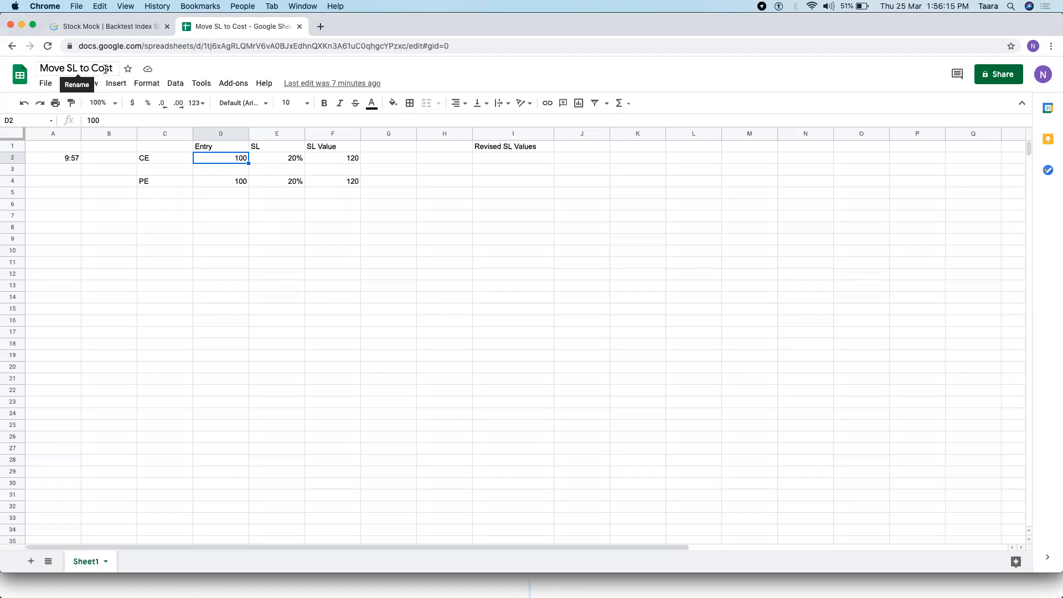
Examine the entry price, SL percentage and SL value of the CE and PE legs
click(155, 159)
click(164, 179)
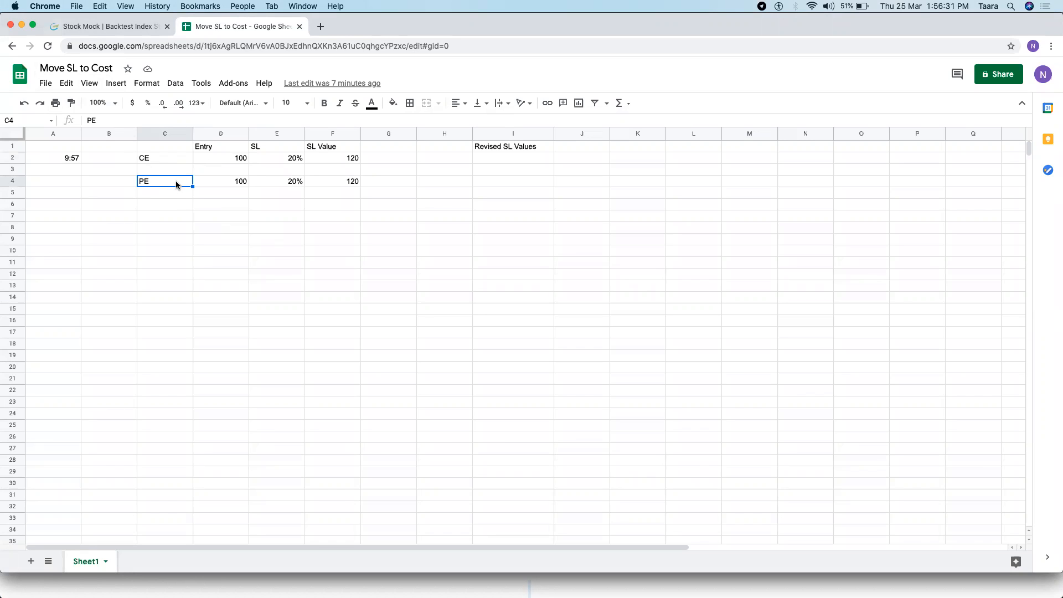
click(160, 160)
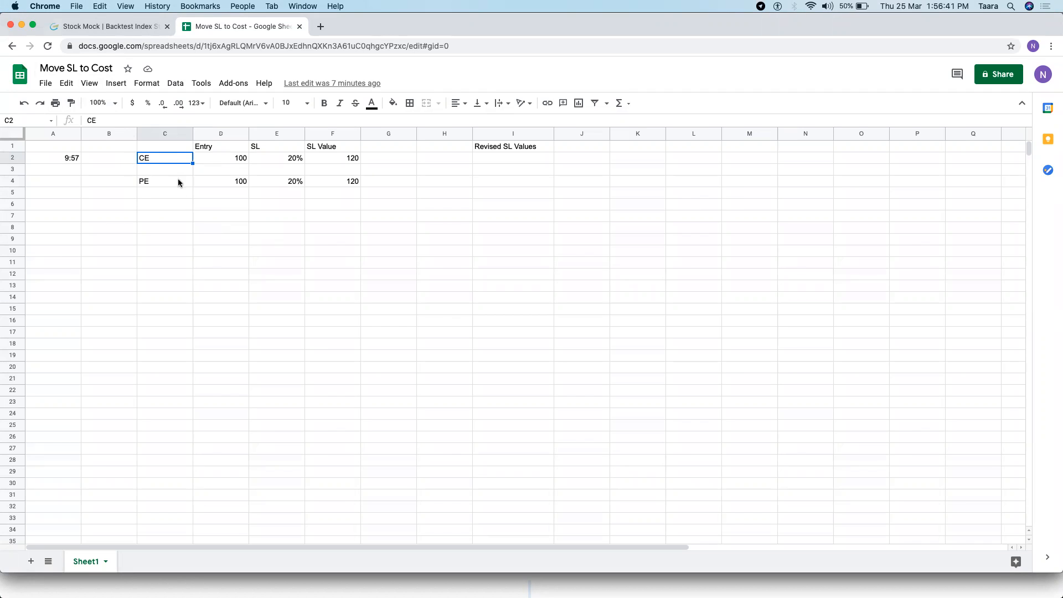
click(223, 162)
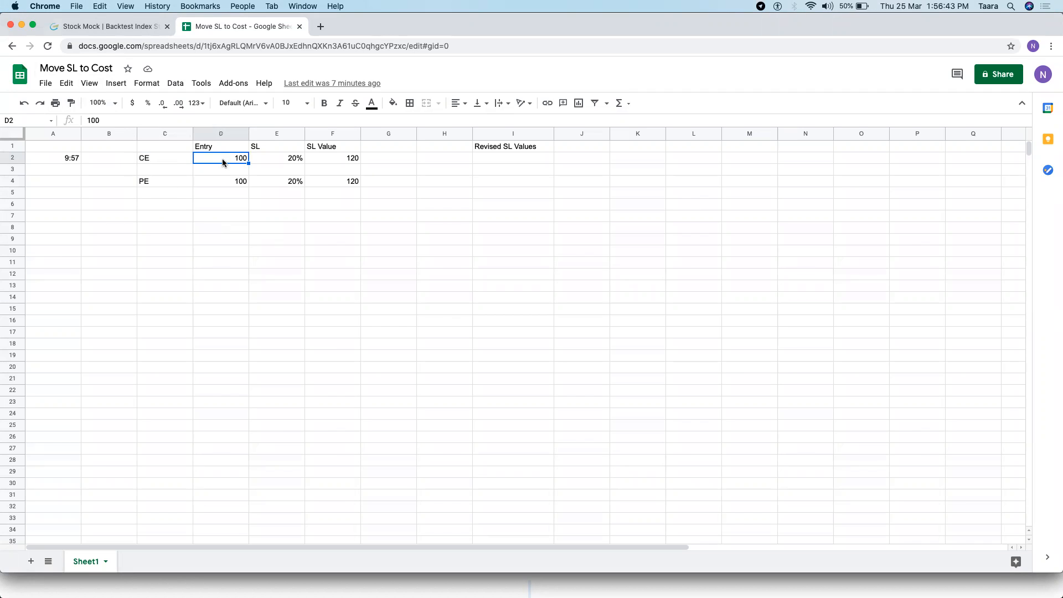
click(227, 182)
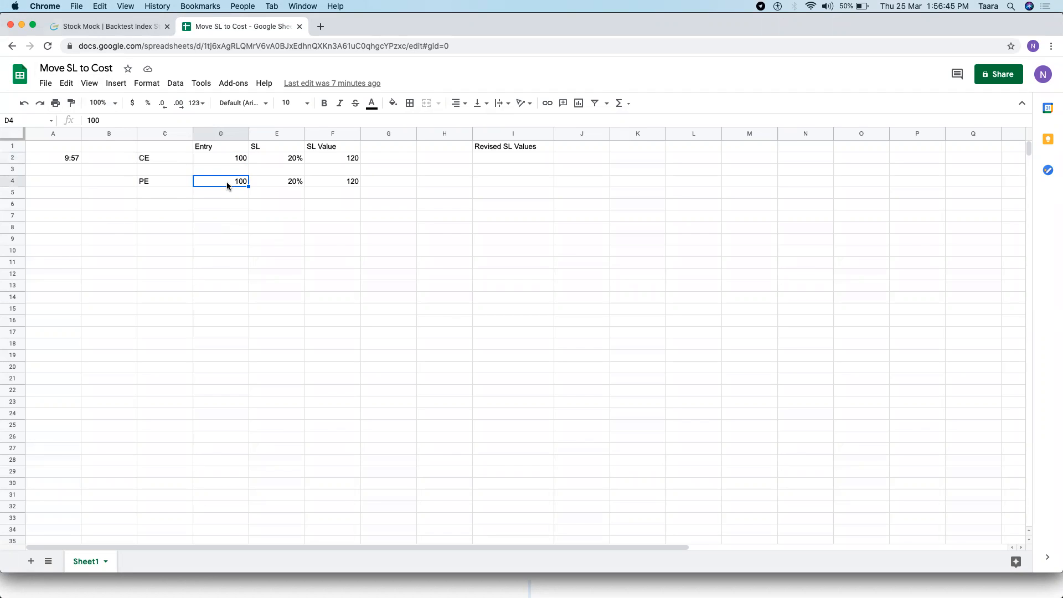
click(288, 160)
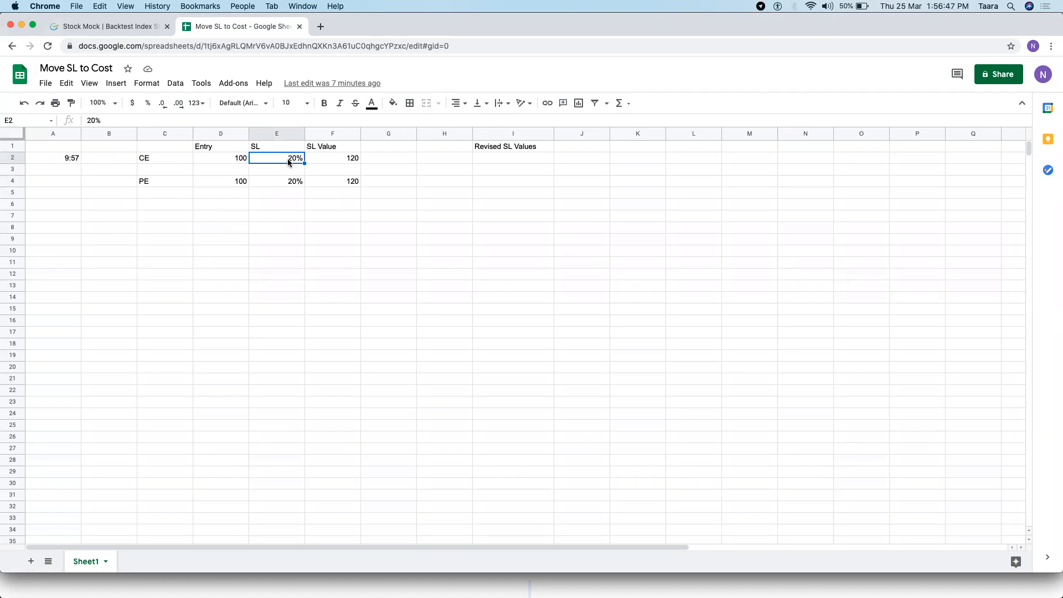
click(287, 182)
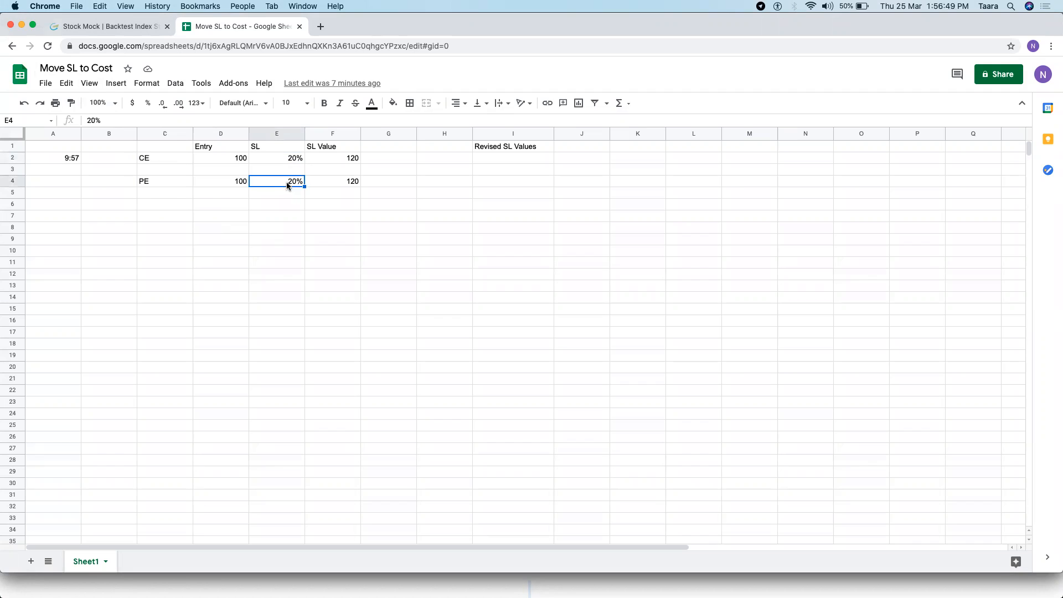
click(328, 160)
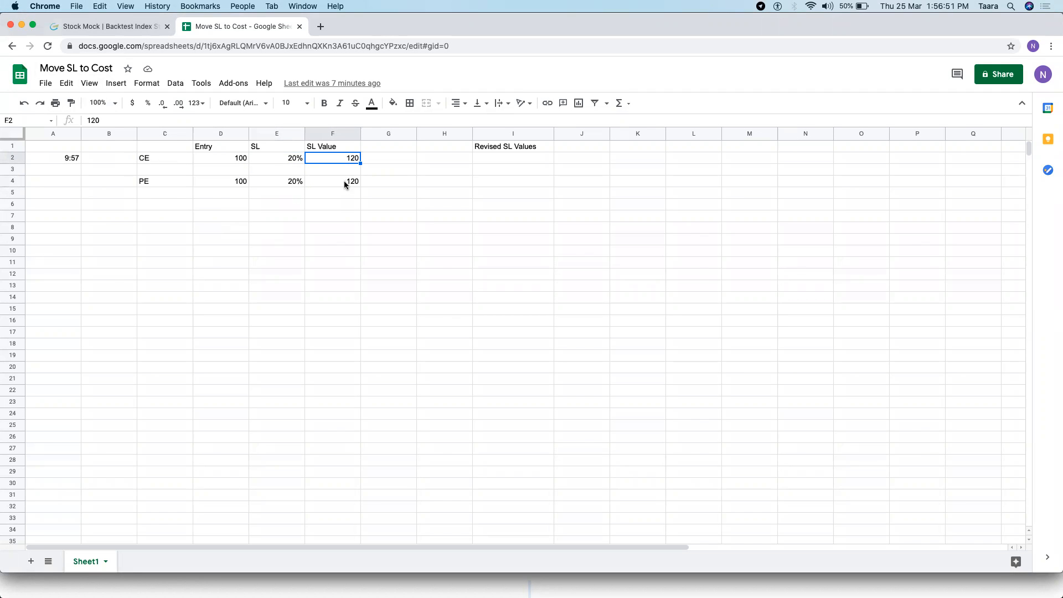
click(341, 184)
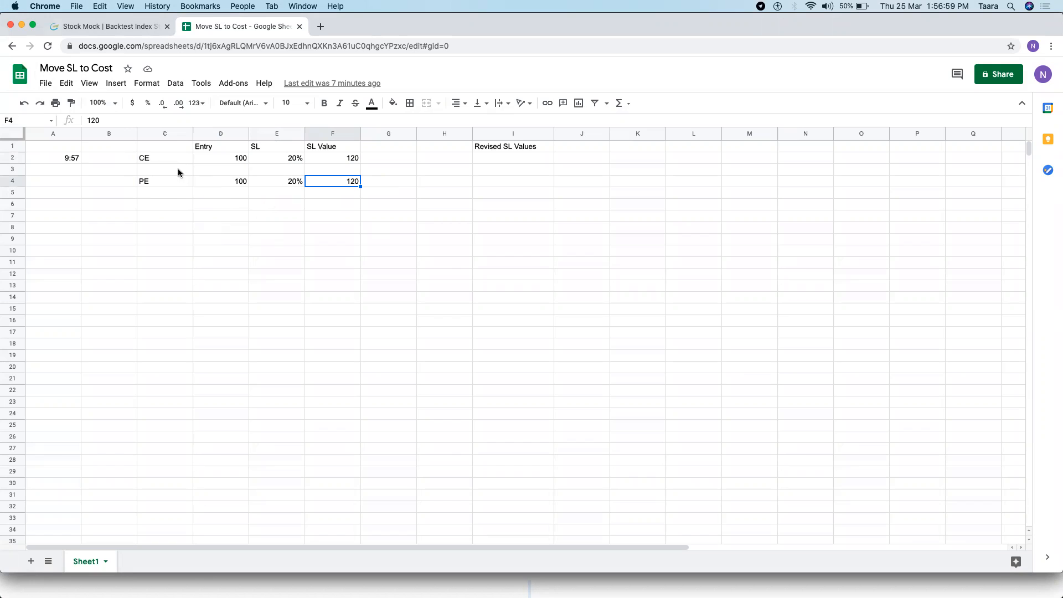
click(154, 181)
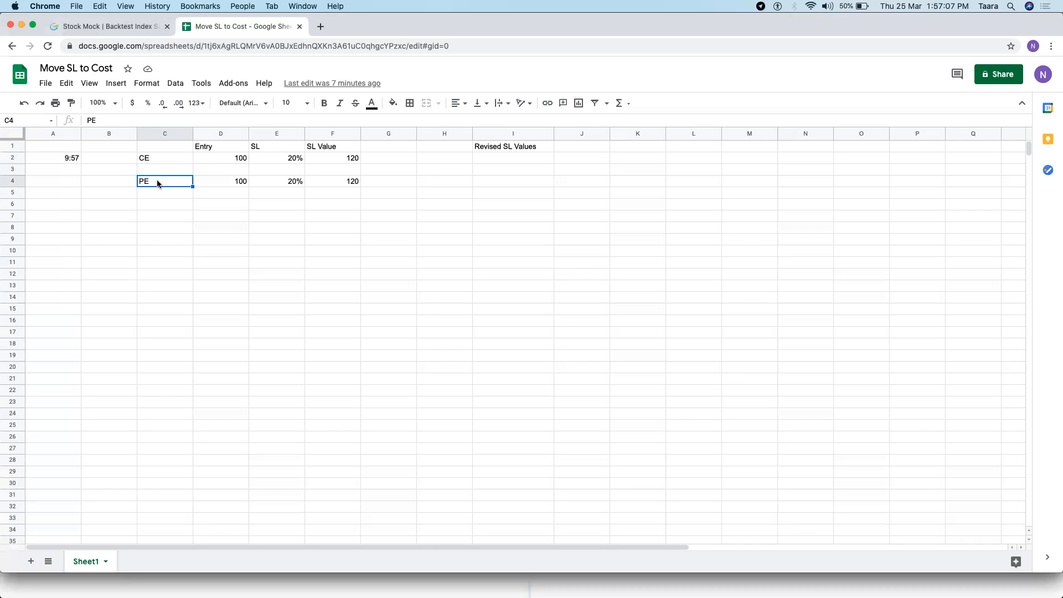
click(171, 159)
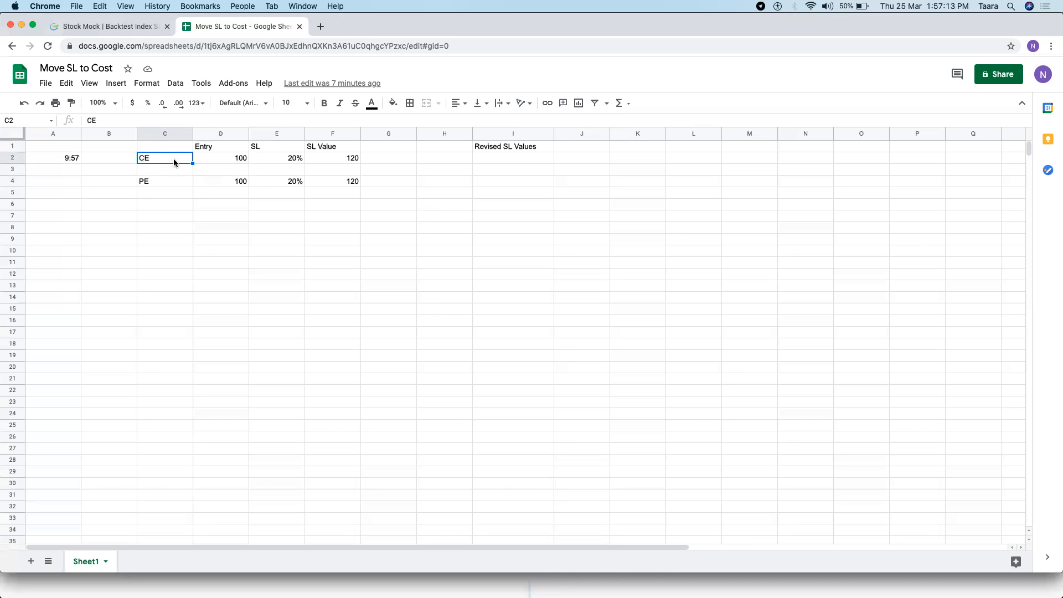
click(335, 161)
click(344, 182)
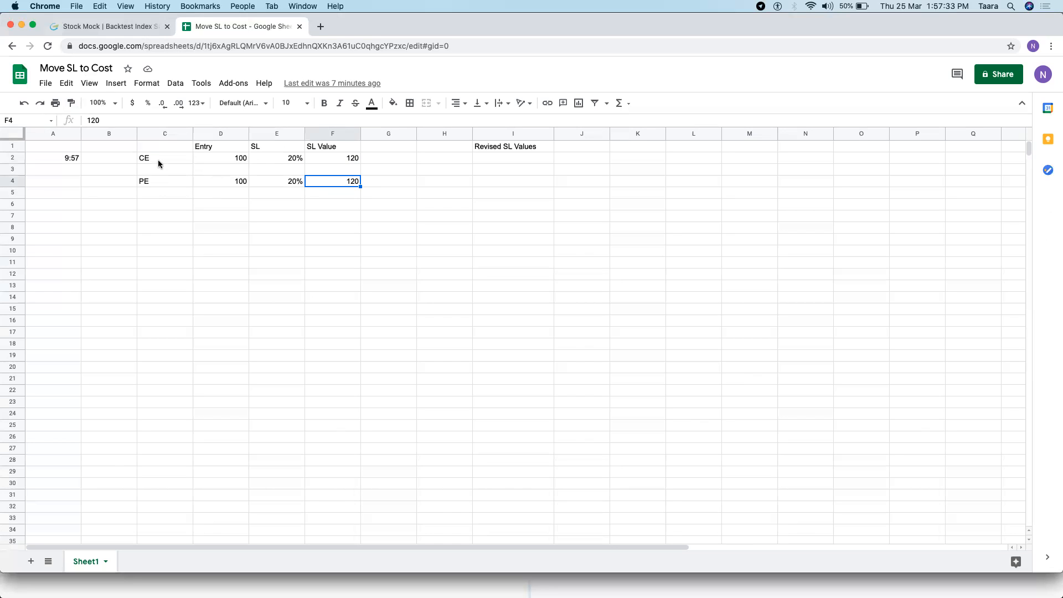
click(224, 159)
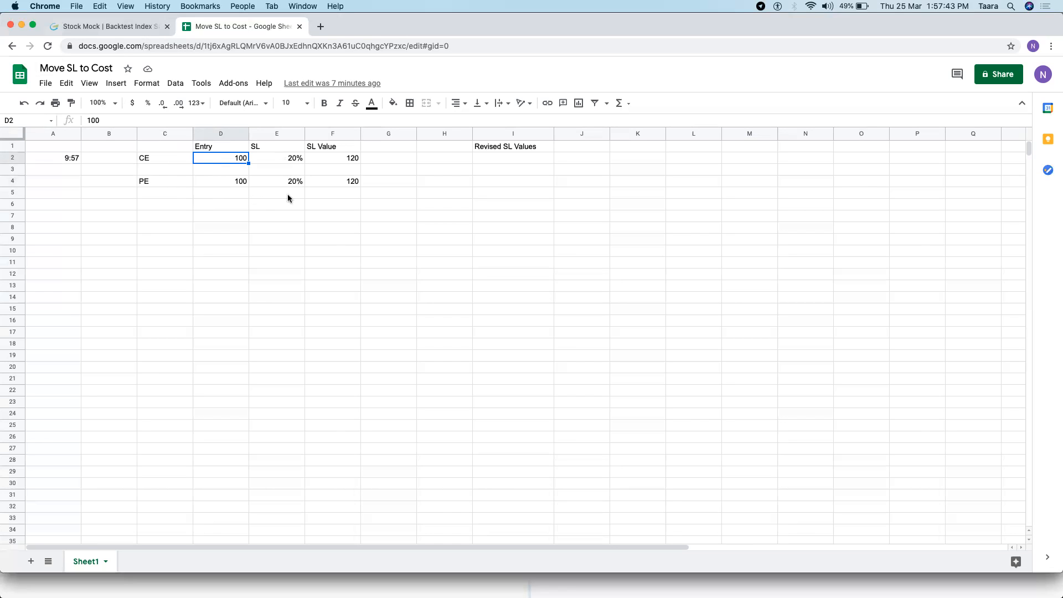
Enter the note "PE SL hit" in cell G4, beside the PE leg's SL value
click(400, 181)
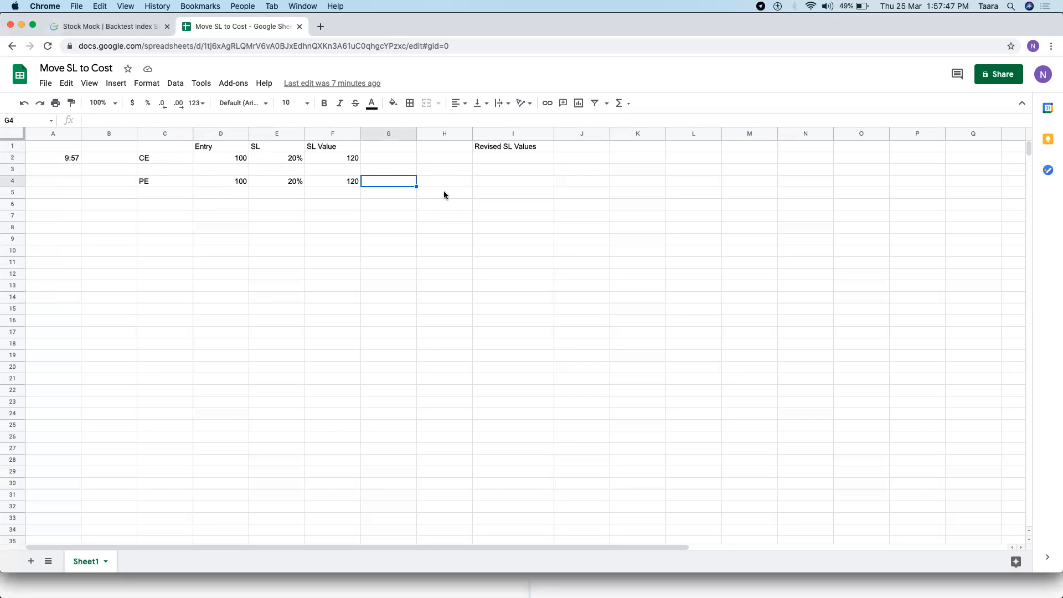
text(PE SL hit)
key(Return)
key(Up)
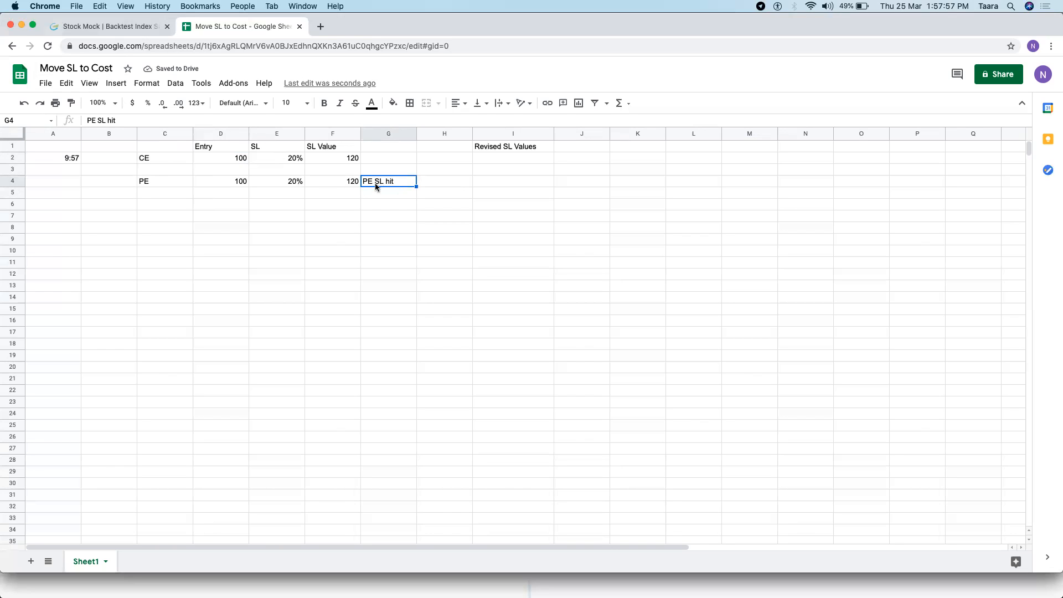
Fill in the Revised SL Values column with 100 for the CE leg and 120 for the PE leg
click(351, 160)
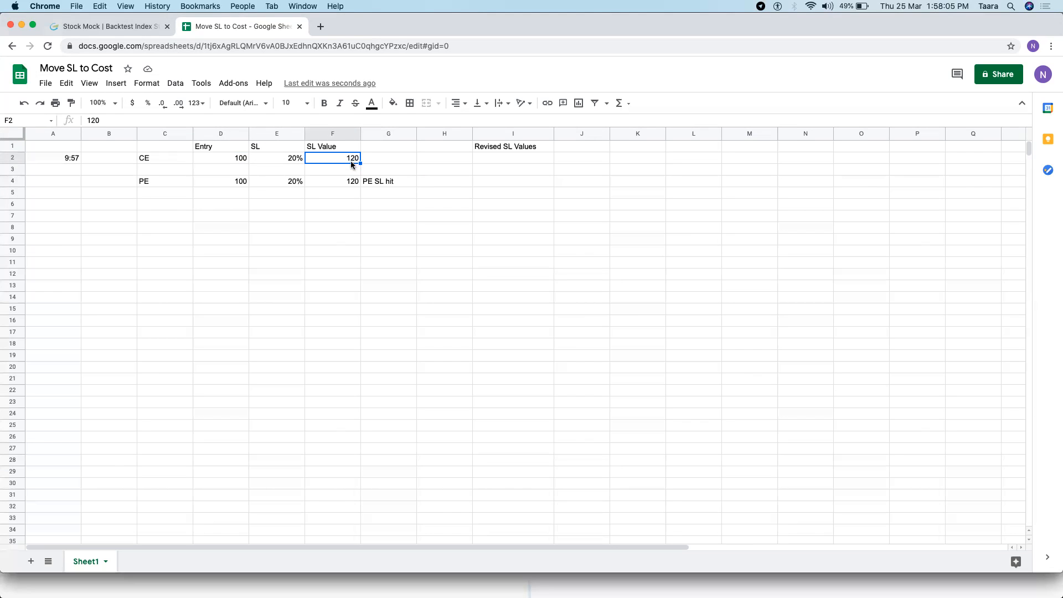
click(211, 161)
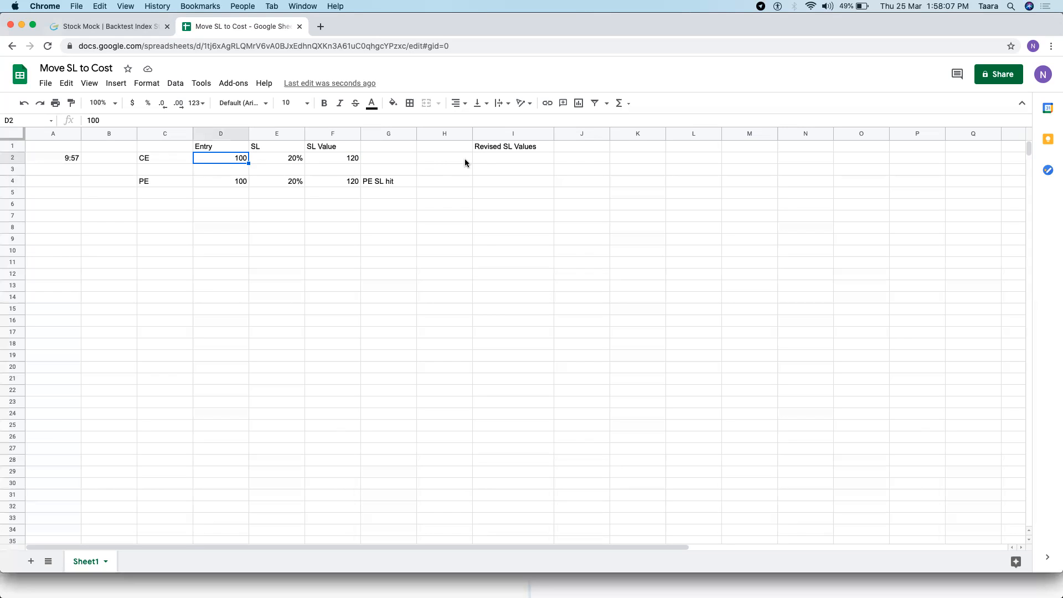
click(481, 161)
text(100)
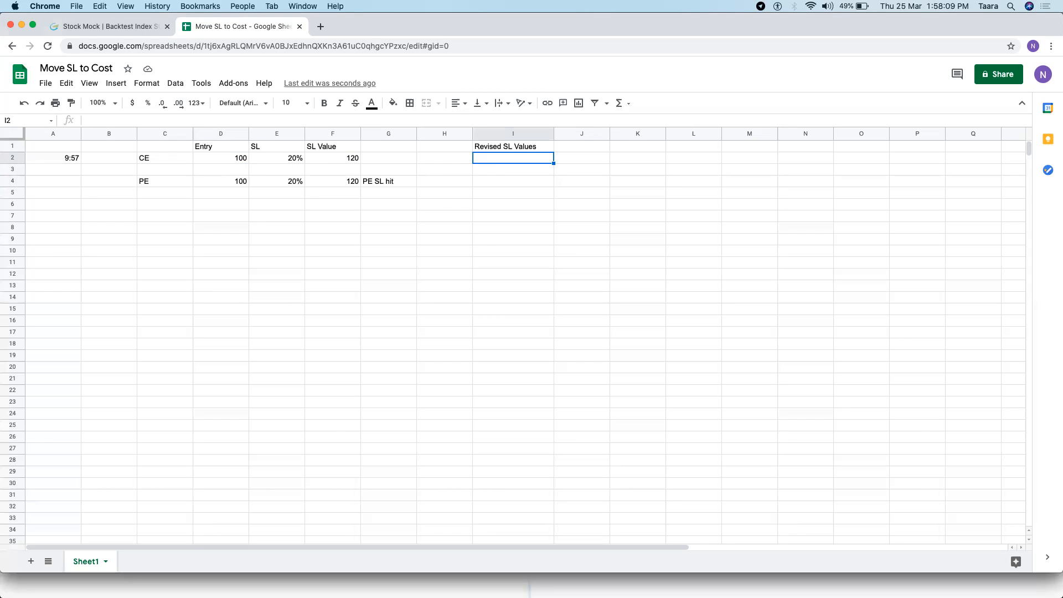
key(Return)
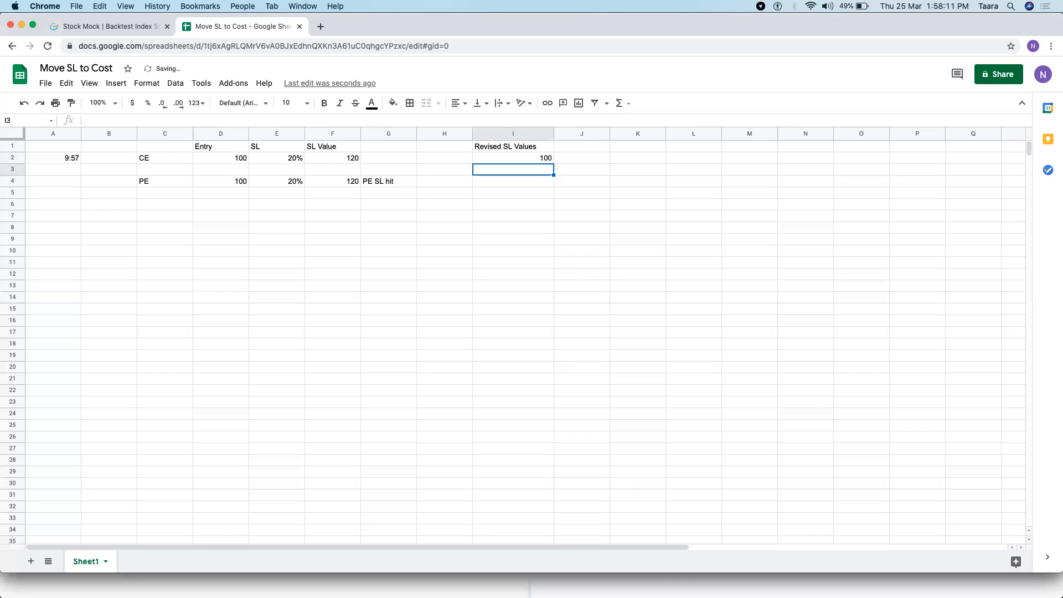
key(Down)
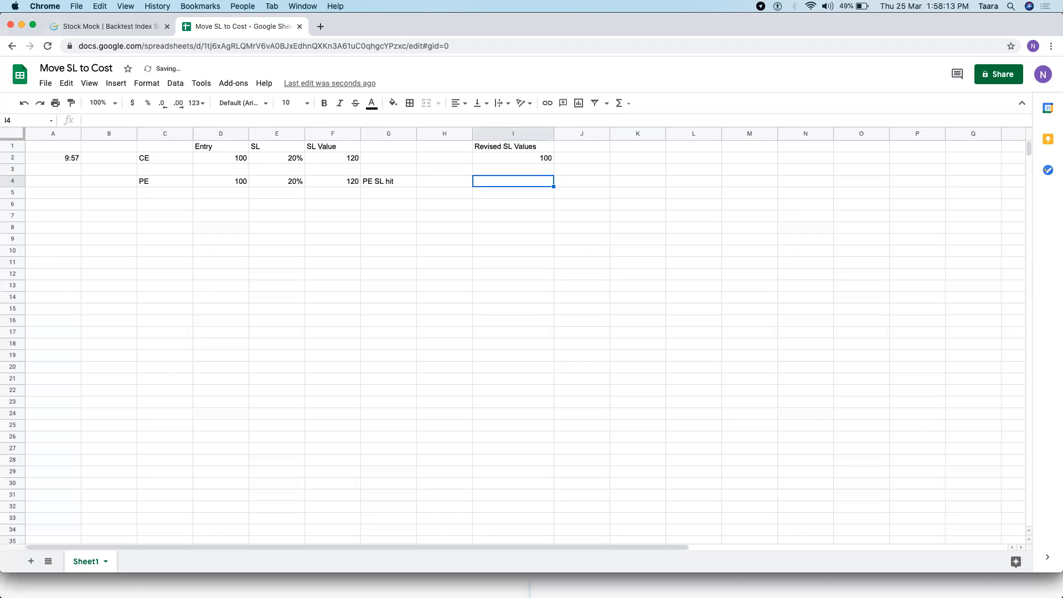
text(120)
key(Return)
key(Up)
Compare the CE and PE legs and the CE entry price with the revised SL value
click(154, 184)
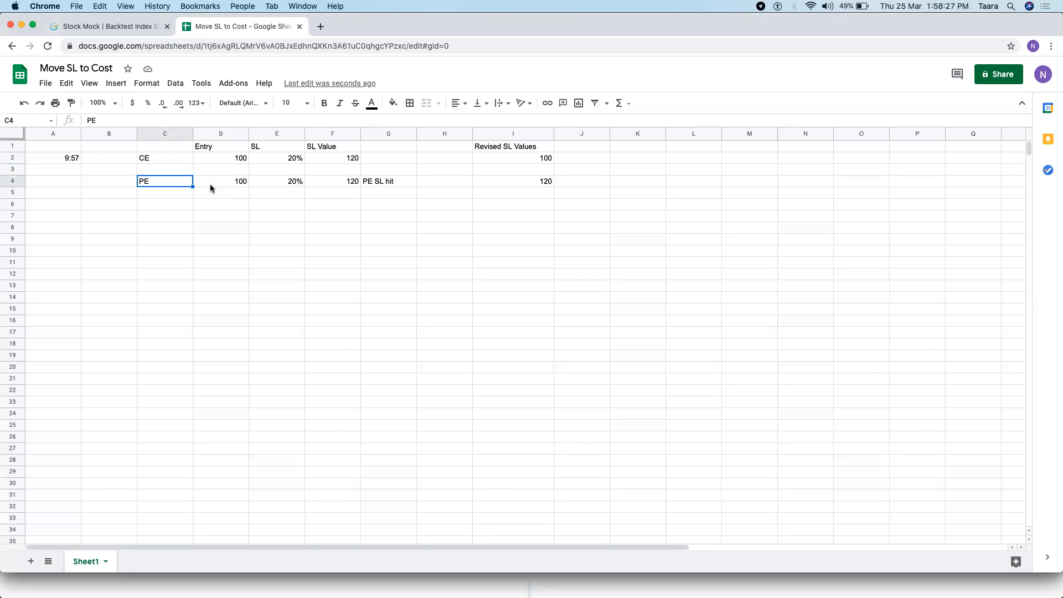
click(124, 185)
click(144, 184)
click(147, 160)
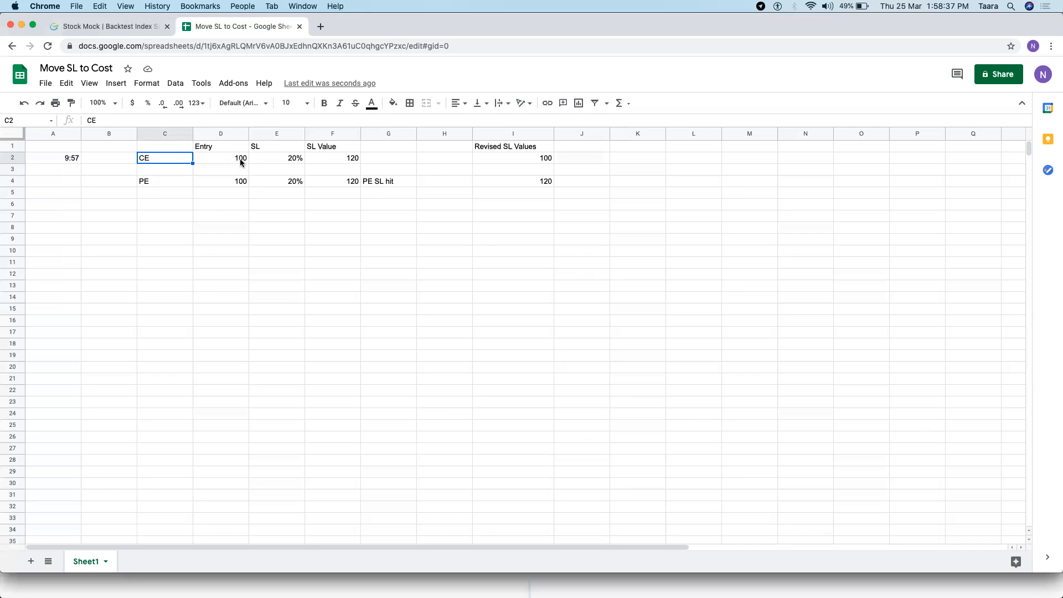
click(510, 159)
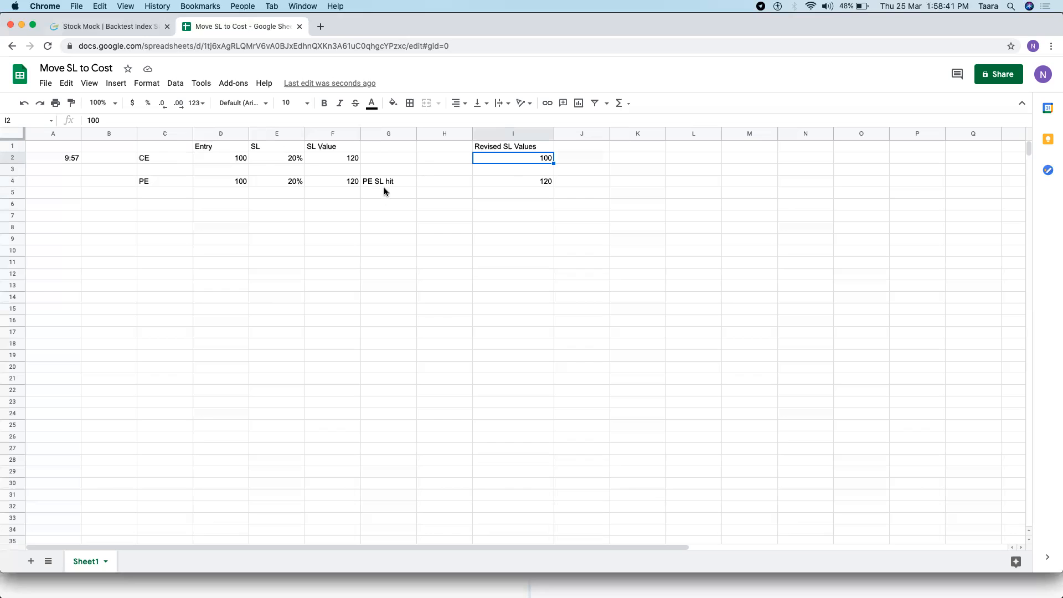
click(161, 180)
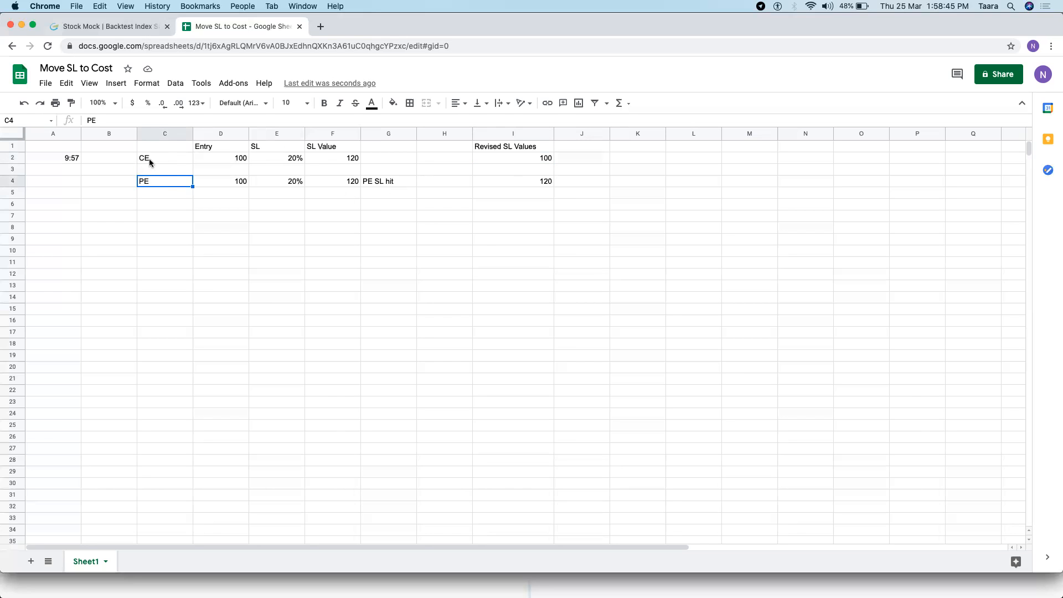
click(209, 160)
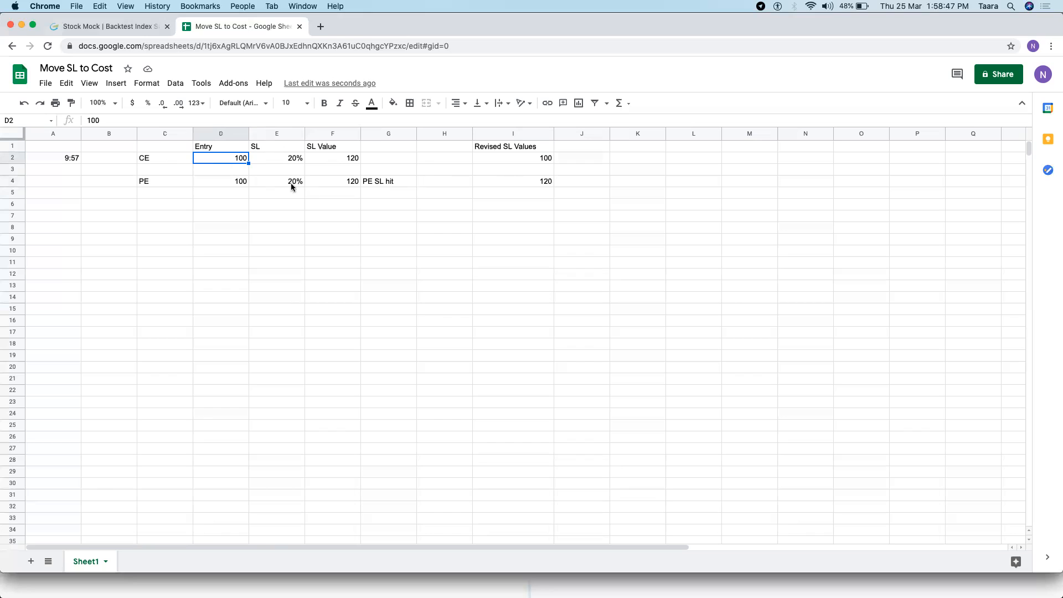
click(516, 159)
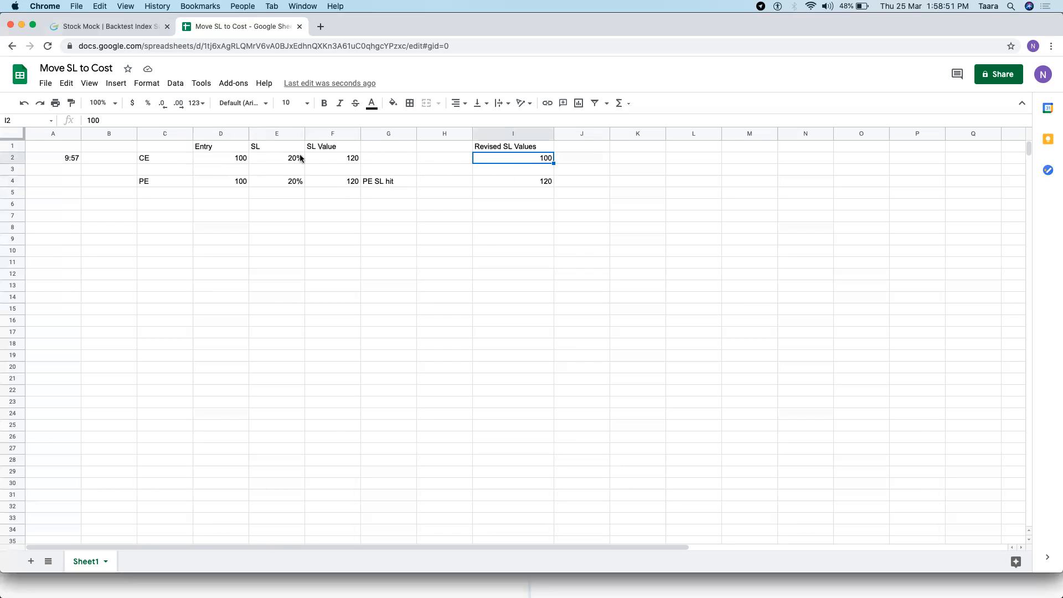
click(183, 159)
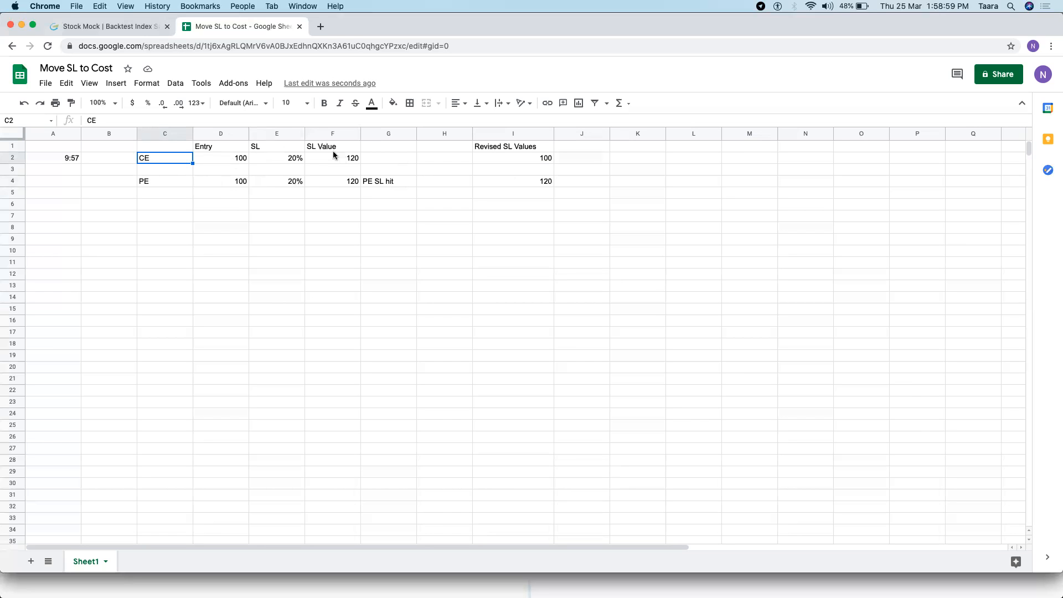
Switch to Stock Mock and load the Short Straddle strategy with a 20% stop loss on both the put and call legs
click(118, 25)
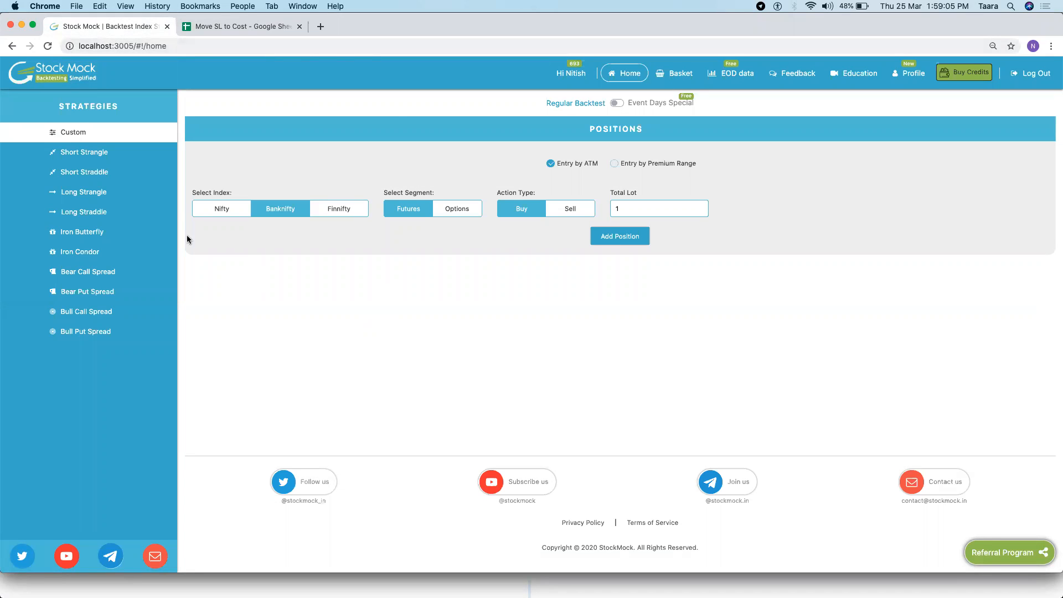
click(113, 172)
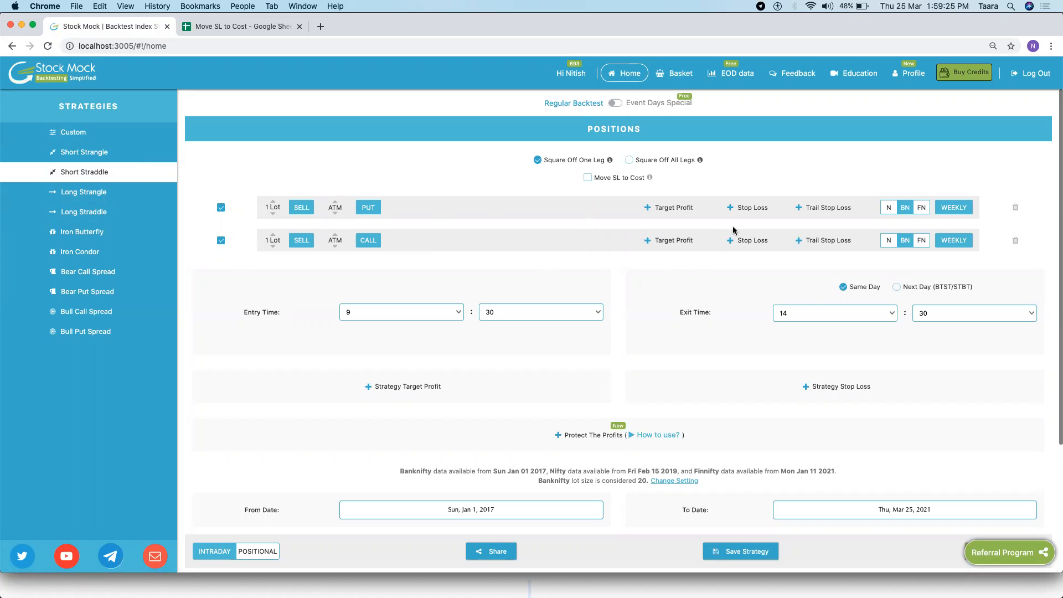
click(752, 209)
text(20)
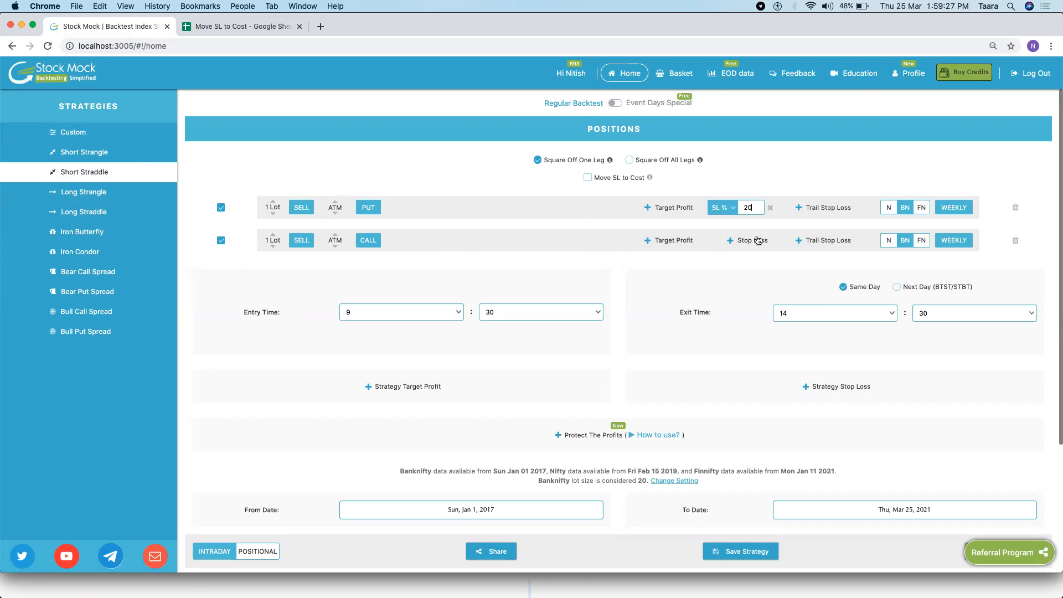
click(757, 241)
text(20)
Set the strategy's entry time to 9:57 and its exit time to 15:10
click(507, 316)
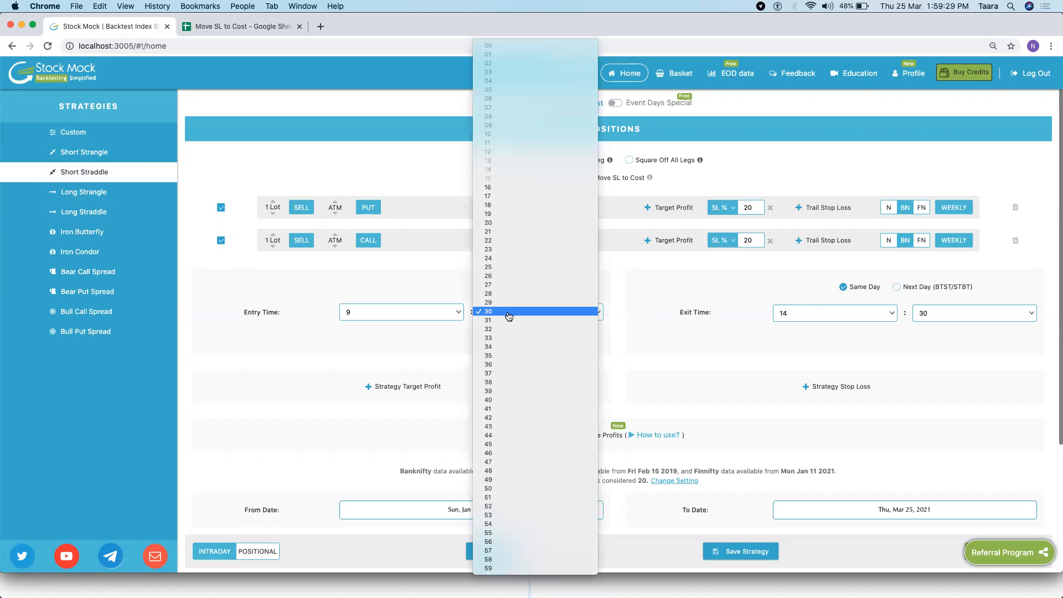
click(508, 315)
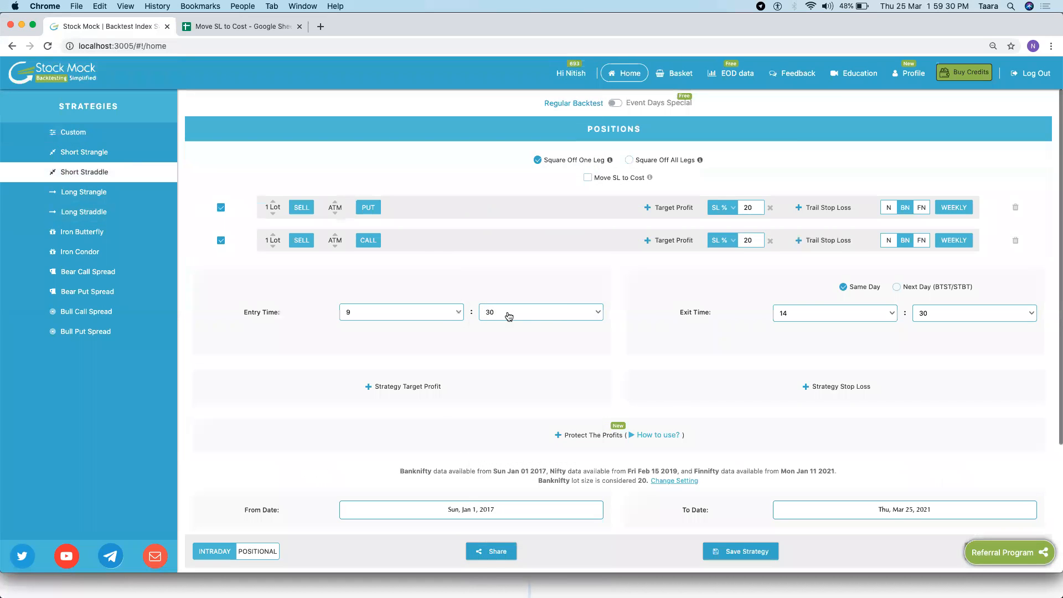
click(804, 319)
key(0)
key(1)
key(0)
key(Return)
Change the index of both the put and call legs to Nifty (N)
scroll(753, 327, down, 1)
click(886, 222)
click(886, 189)
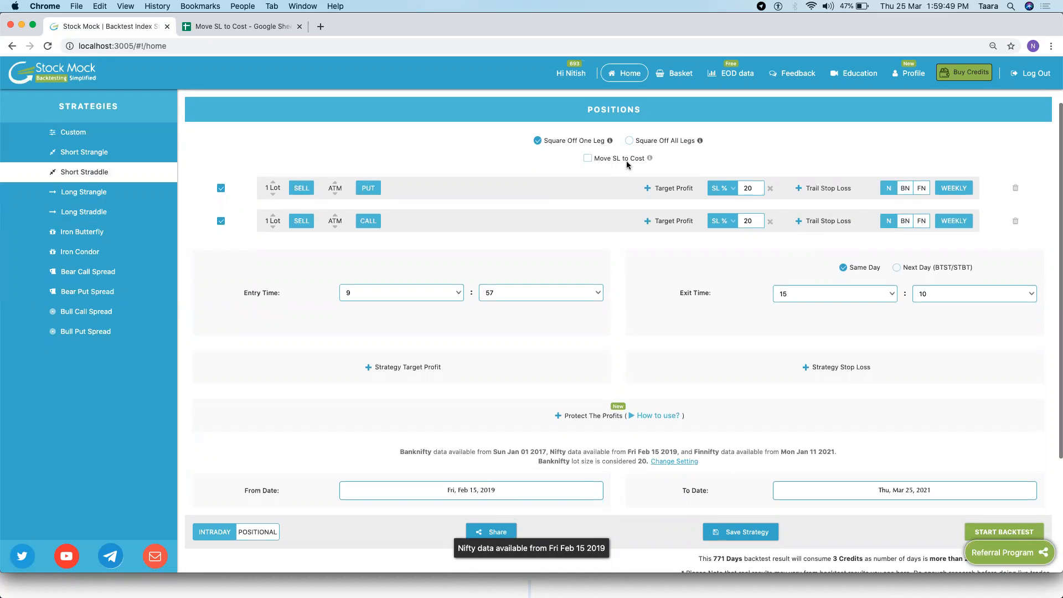
Run the backtest of the Nifty short straddle without Move SL to Cost and bring its profit statistics into view
scroll(541, 289, down, 5)
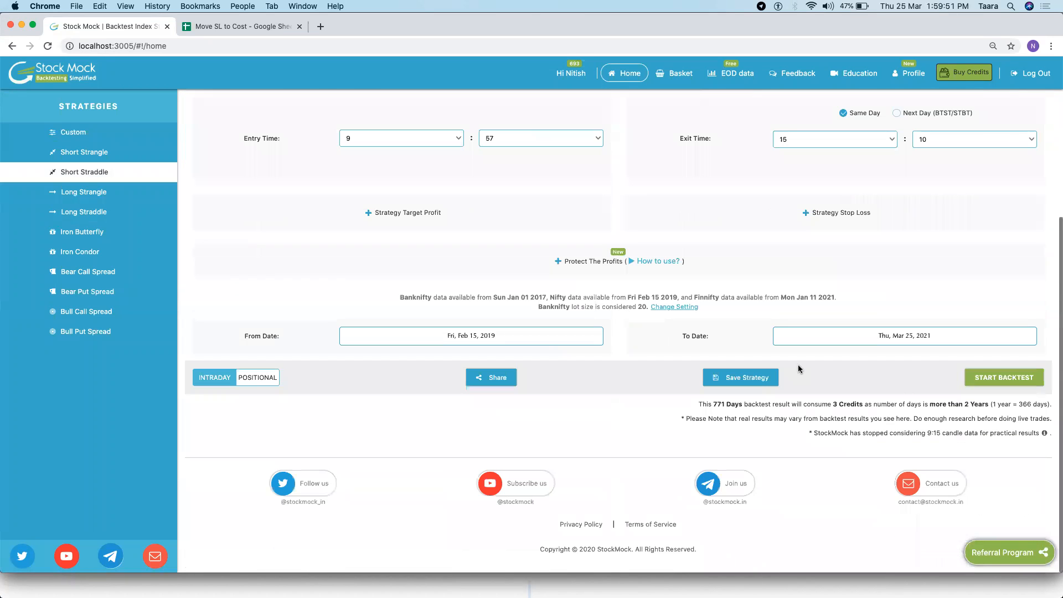
click(977, 376)
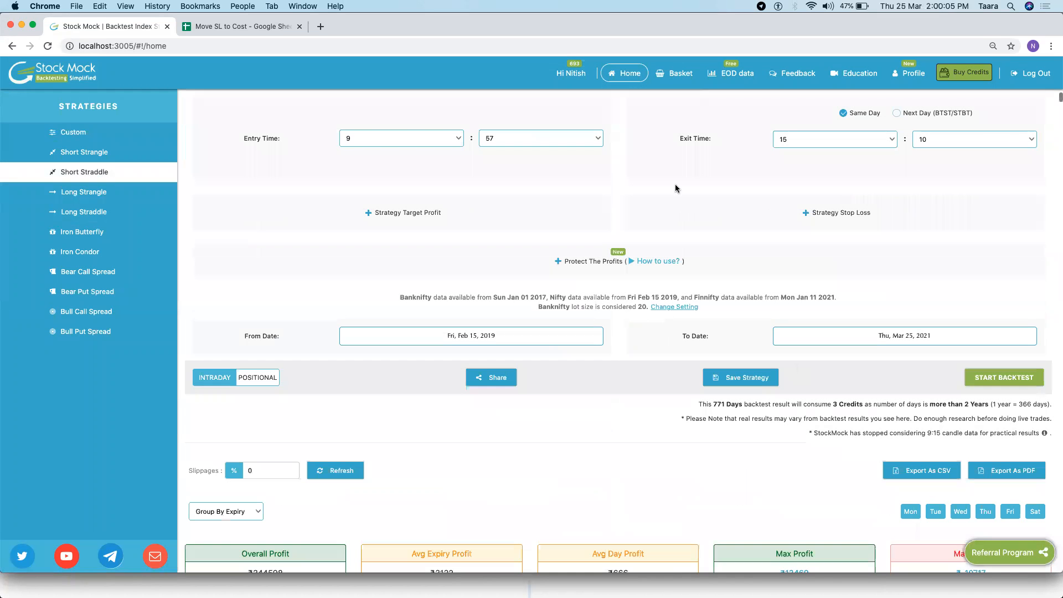
scroll(610, 283, down, 5)
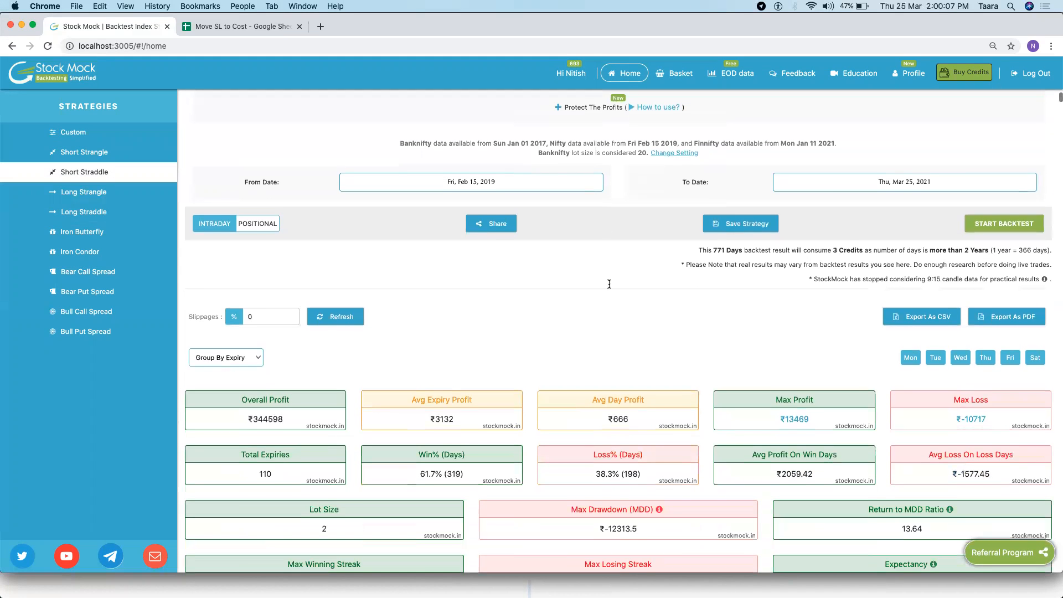
Review the profit statistics, monthly breakup and the 19 Feb 2019 leg results of the backtest without Move SL to Cost
scroll(610, 286, down, 2)
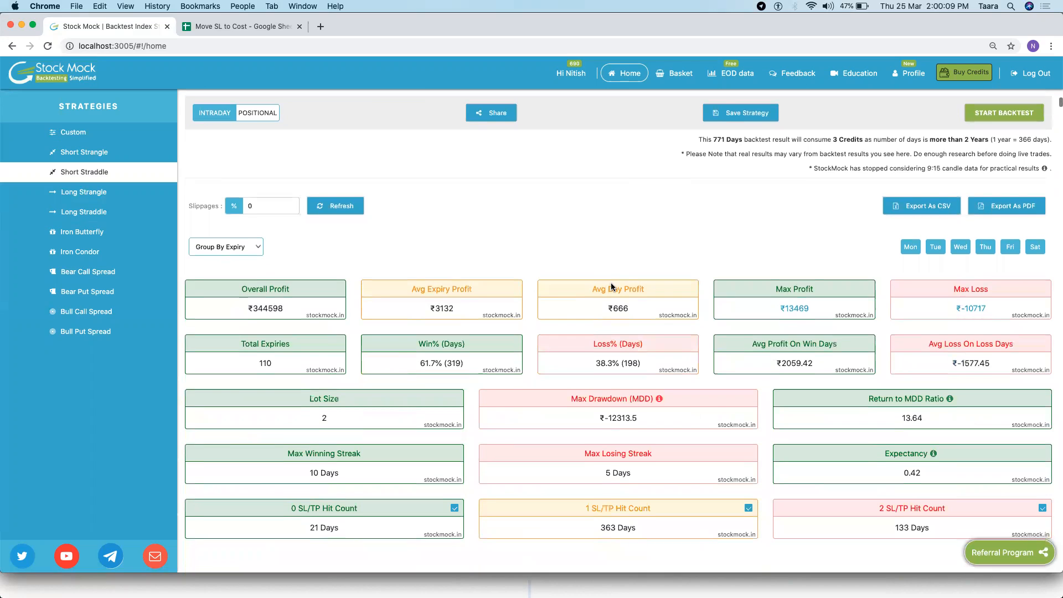
scroll(593, 343, down, 2)
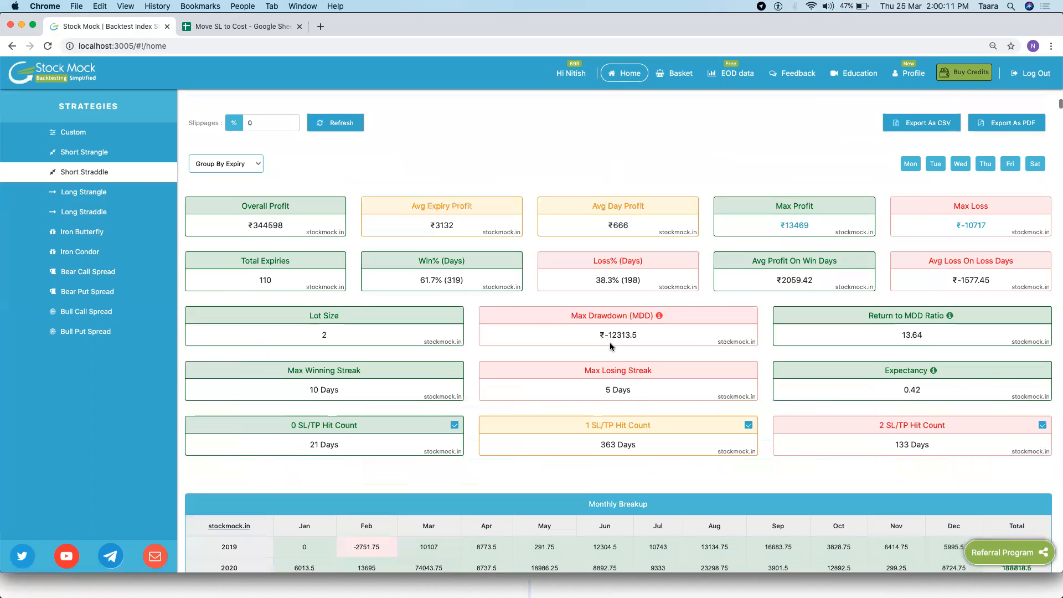
scroll(607, 286, down, 2)
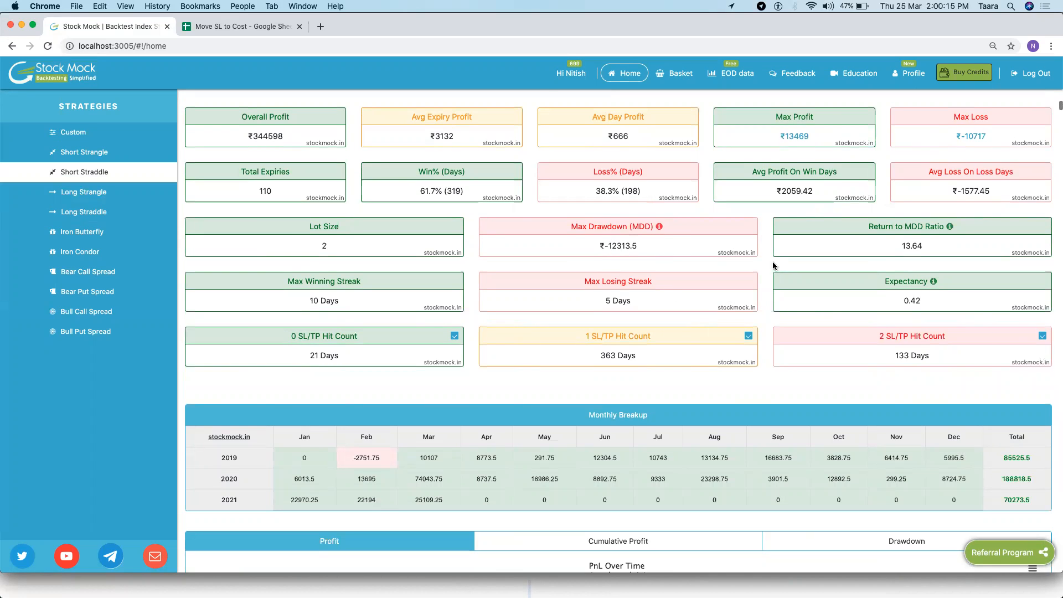
scroll(597, 275, down, 15)
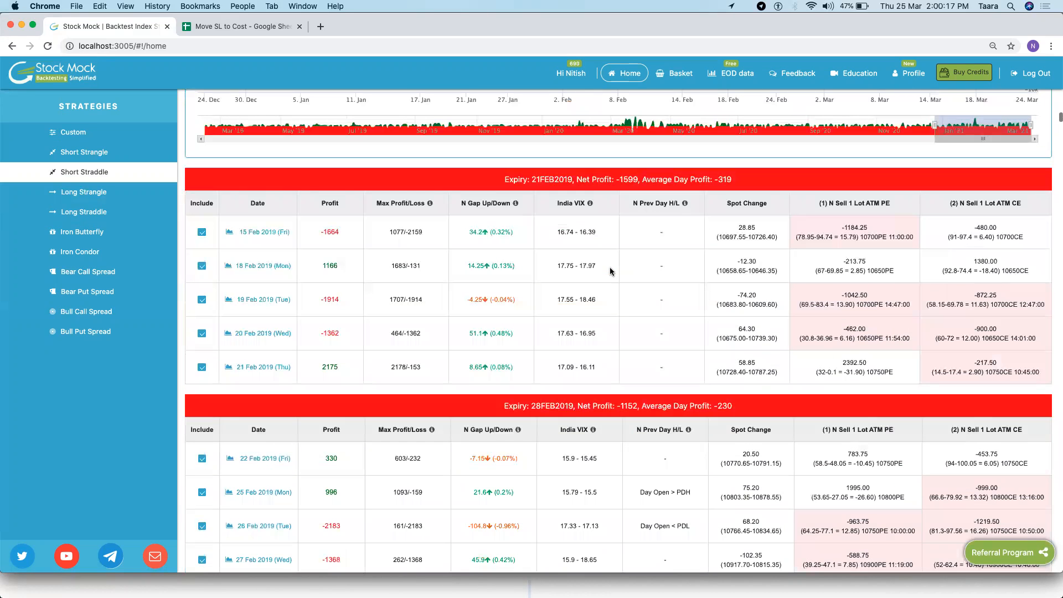
drag(834, 297, 1031, 305)
click(912, 314)
double_click(845, 297)
Enable Move SL to Cost for the Nifty short straddle and bring up the option's explanation
scroll(492, 320, up, 20)
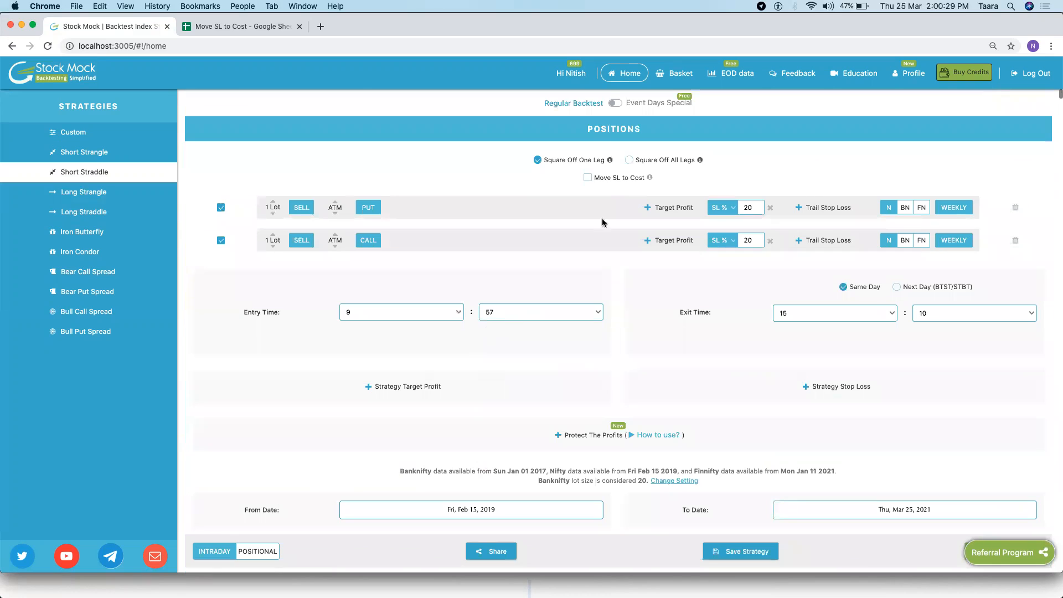
click(600, 181)
mouse_move(611, 166)
mouse_move(650, 180)
Rerun the Nifty short straddle backtest with Move SL to Cost enabled, from Feb 15, 2019 to Mar 25, 2021
scroll(615, 183, down, 1)
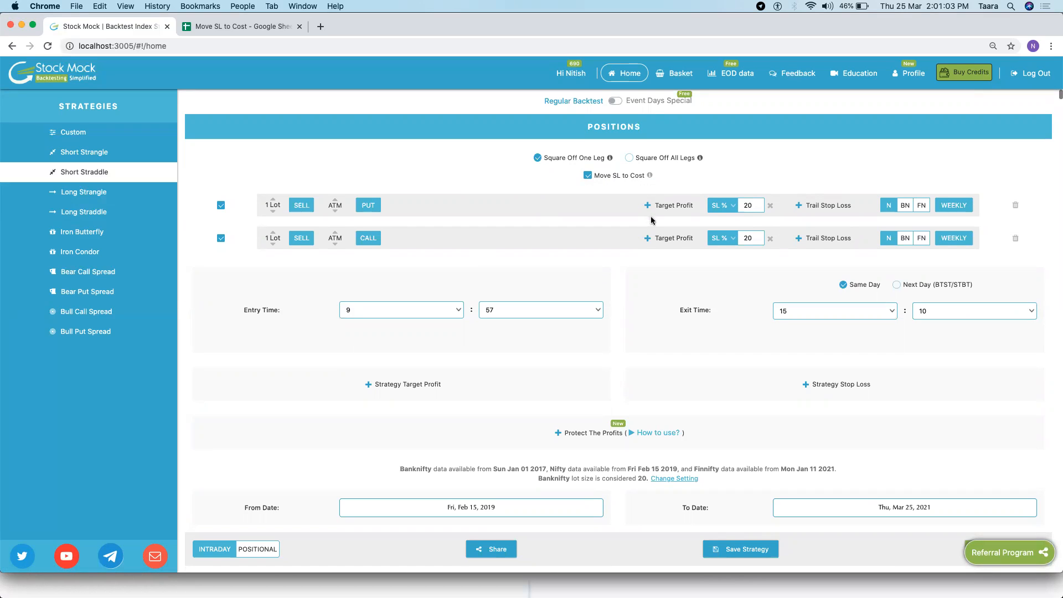
scroll(642, 200, down, 2)
scroll(642, 200, down, 5)
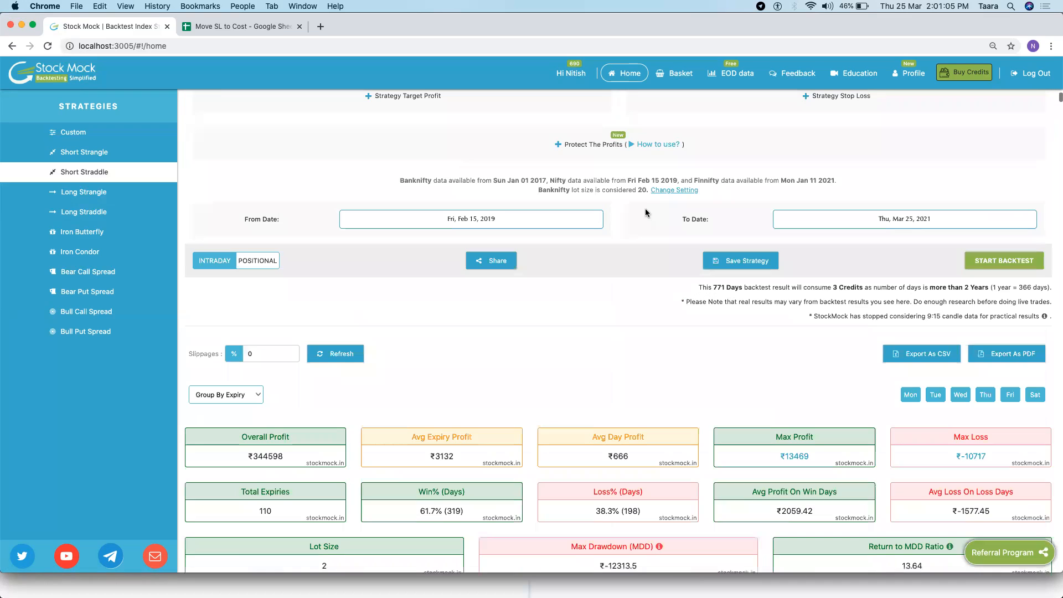
key(Return)
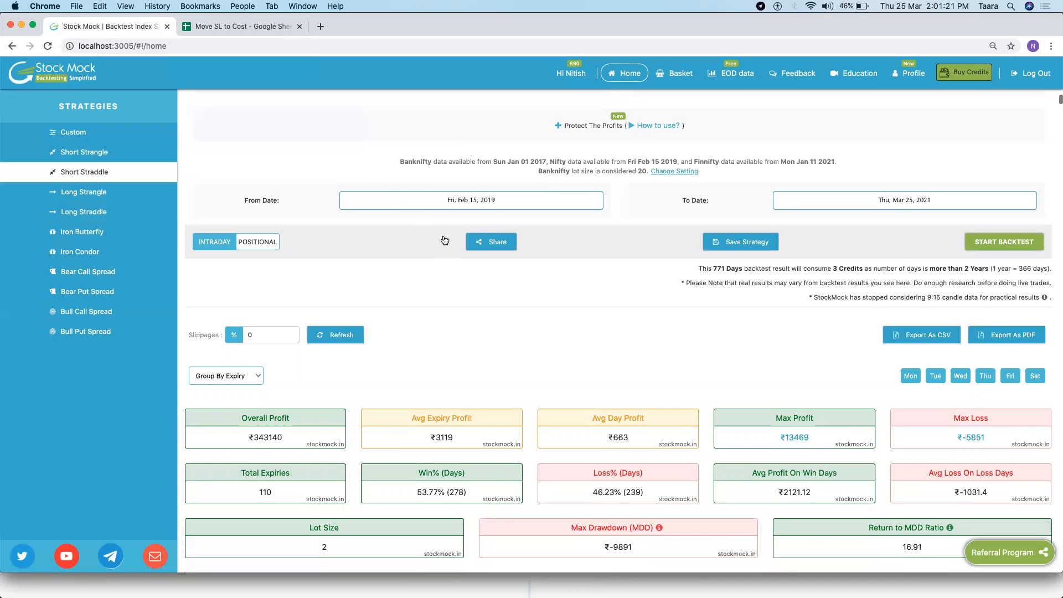
Examine the new backtest's max loss, drawdown, SL hit counts, monthly breakup and profit chart
scroll(640, 311, down, 3)
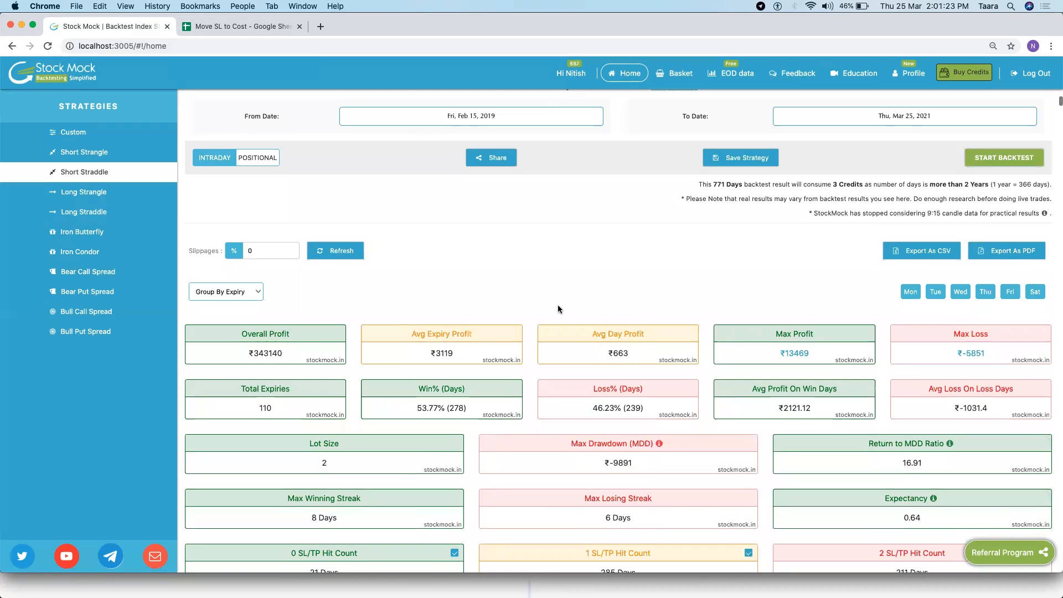
scroll(560, 309, down, 3)
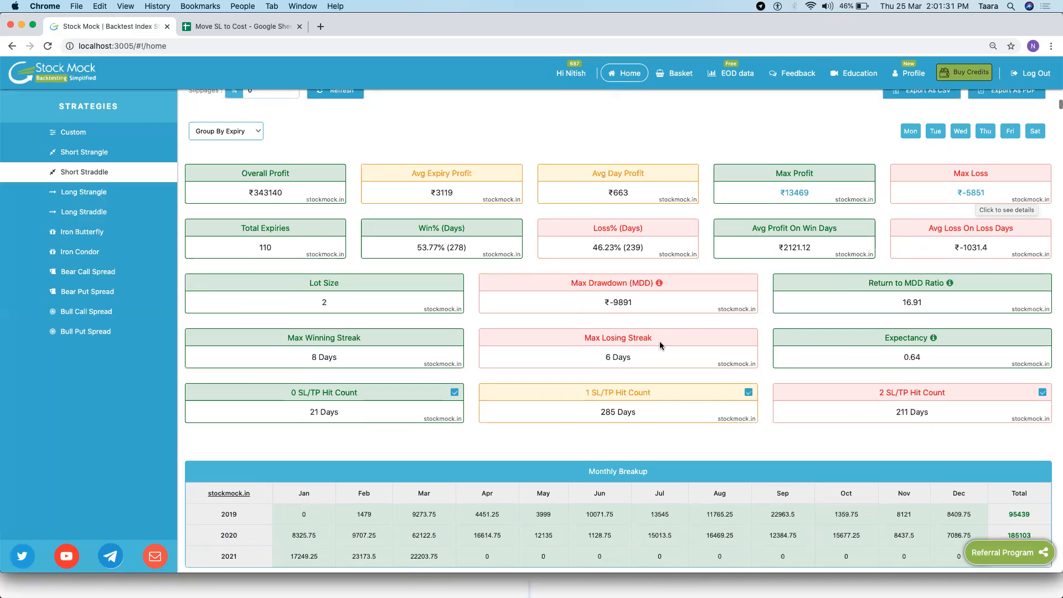
drag(632, 304, 610, 305)
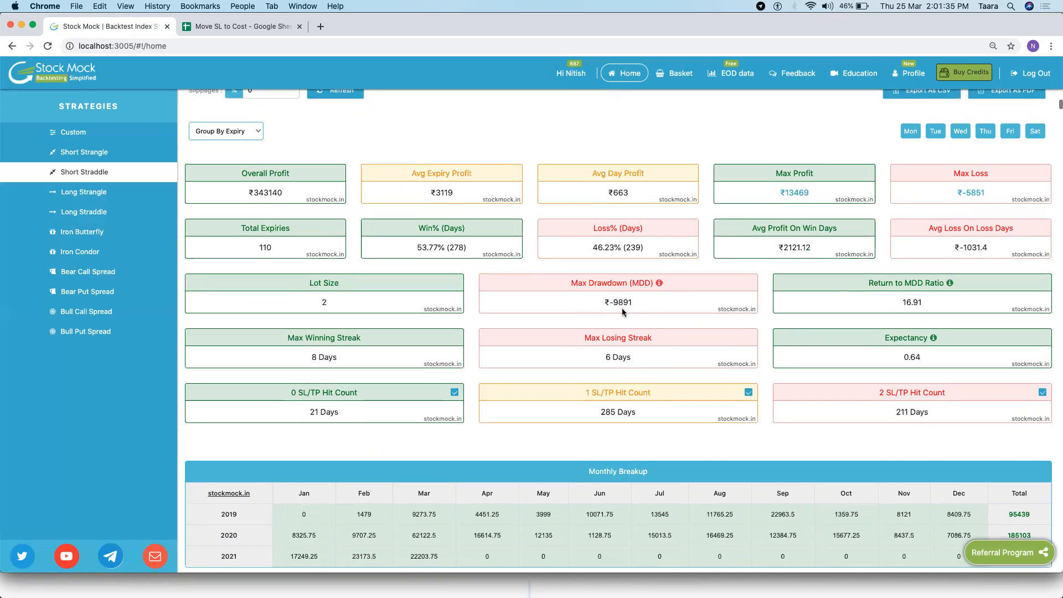
scroll(623, 308, down, 3)
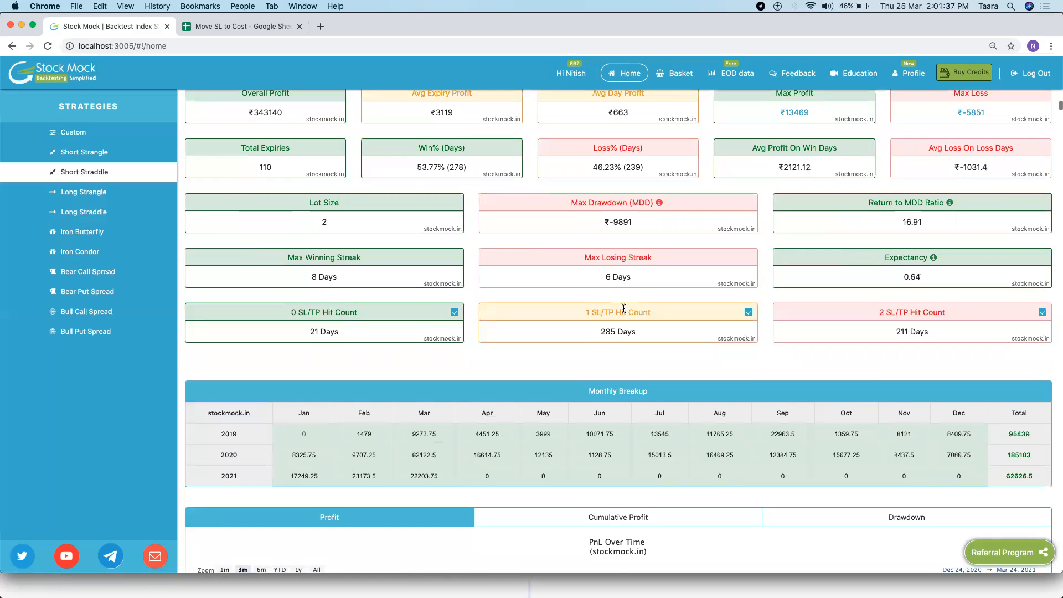
scroll(623, 308, down, 1)
scroll(481, 408, down, 1)
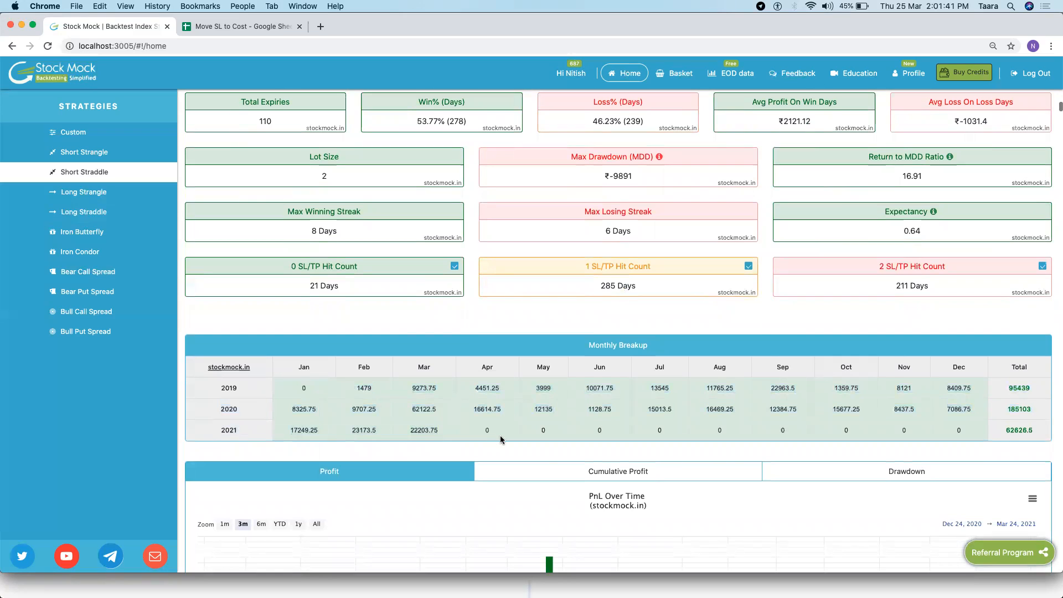
scroll(500, 439, down, 1)
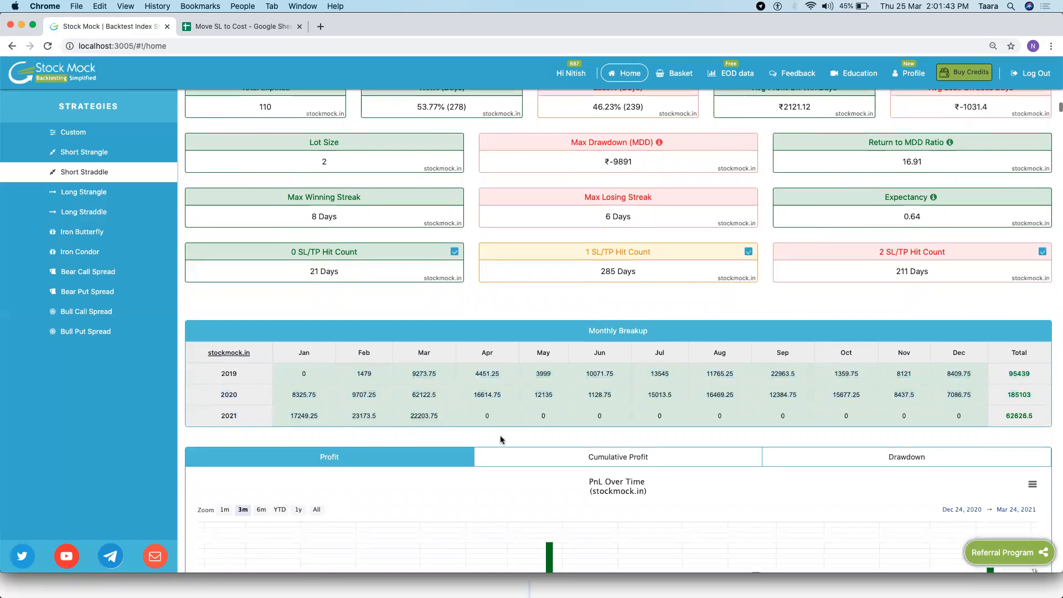
scroll(500, 439, down, 5)
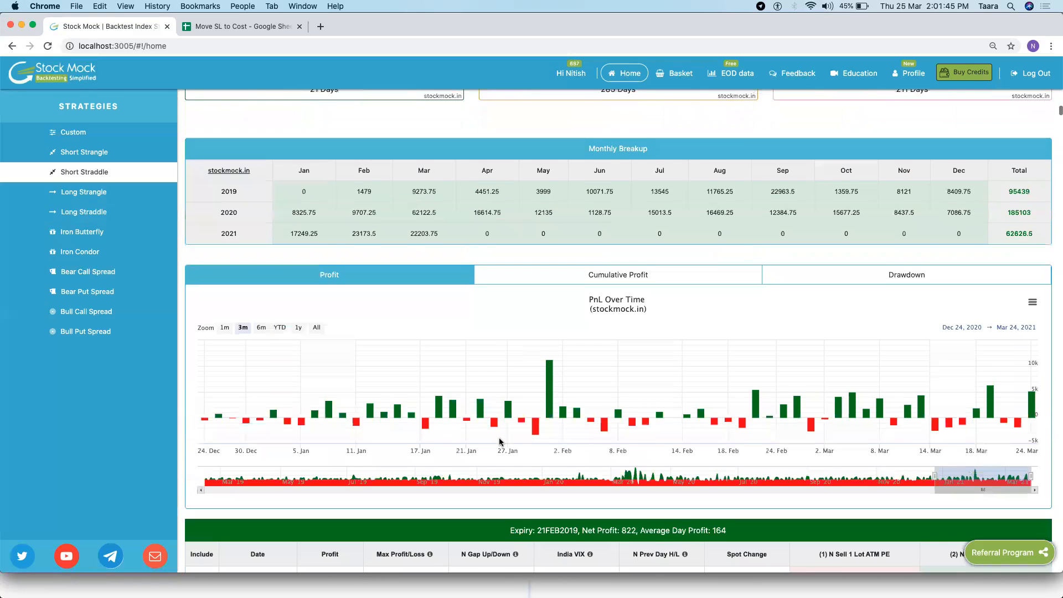
scroll(500, 442, up, 8)
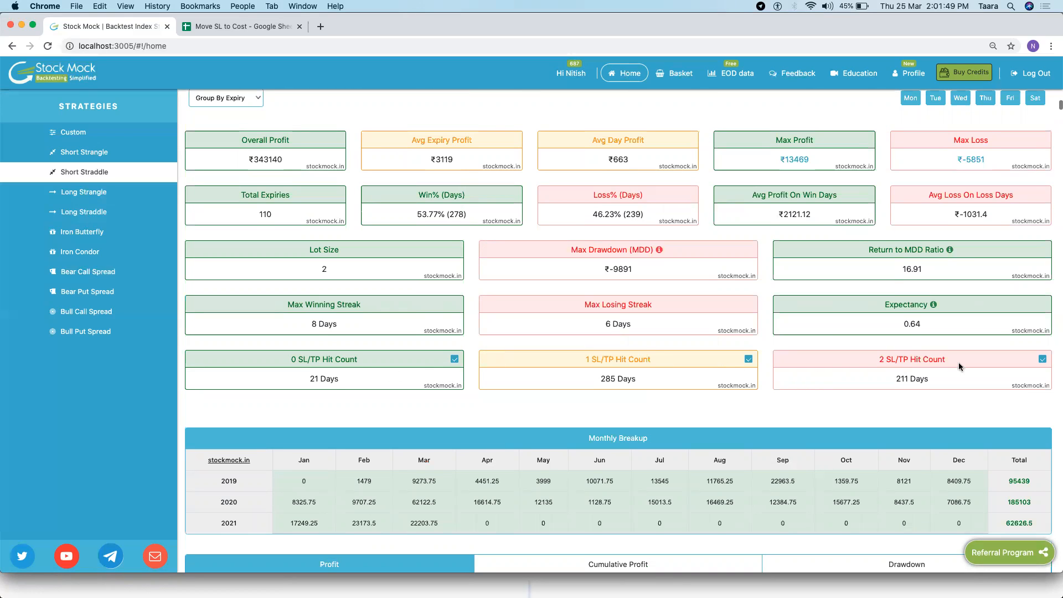
Examine the 15 Feb 2019 trade, comparing the put leg's stop-loss exit time with the call leg's exit at cost
scroll(531, 377, down, 3)
scroll(629, 374, down, 14)
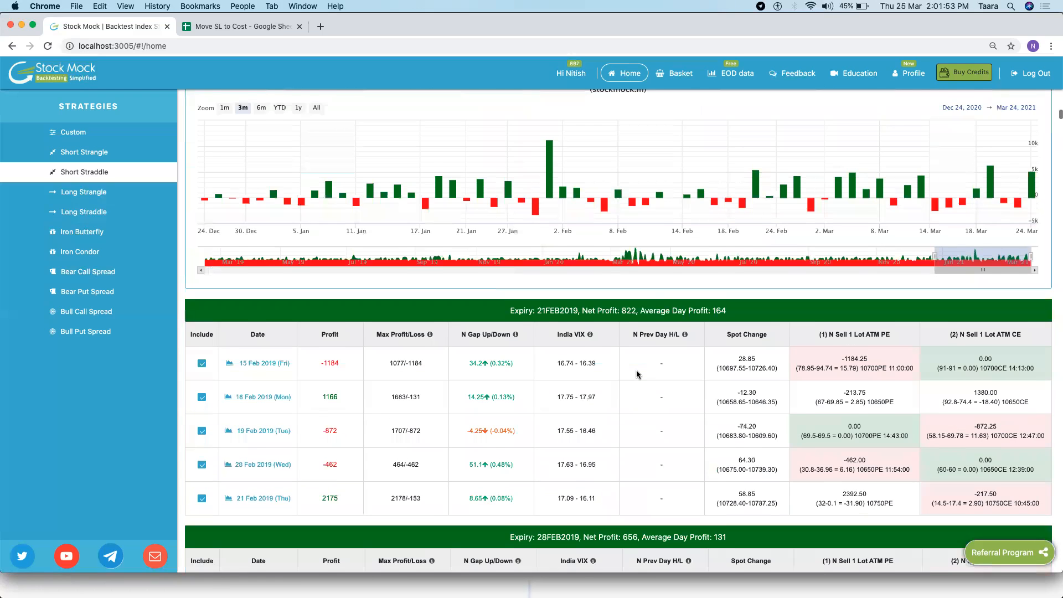
scroll(636, 374, down, 4)
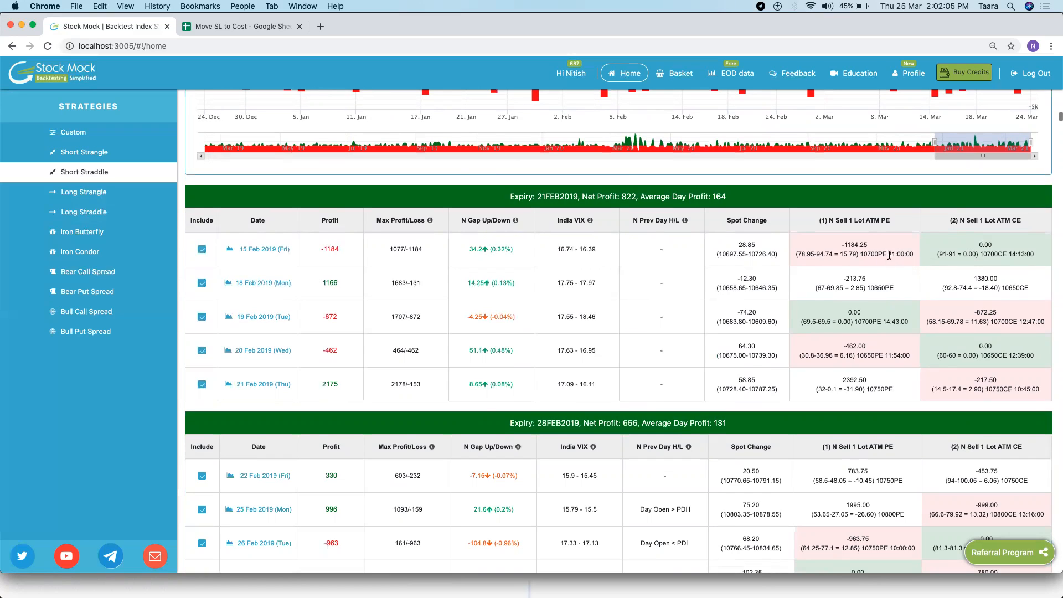
drag(888, 255, 913, 255)
click(885, 257)
drag(1032, 256, 1006, 255)
drag(949, 254, 993, 247)
click(958, 257)
click(986, 247)
scroll(895, 291, down, 2)
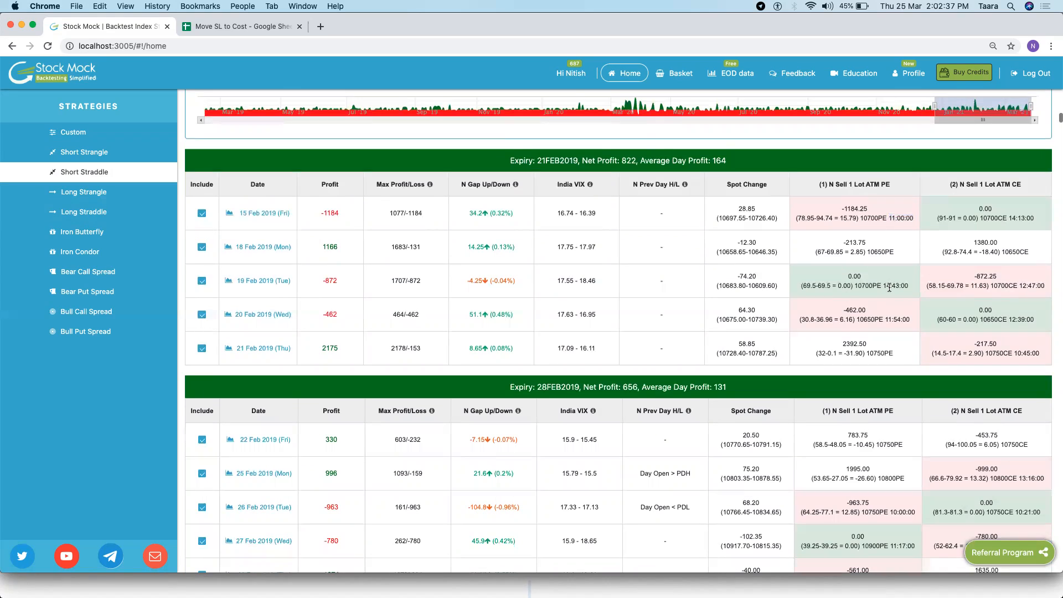
Inspect the 19 Feb 2019 put leg's exit at its entry price and the similar days in the following expiries
double_click(858, 276)
drag(816, 286, 832, 286)
scroll(849, 297, down, 2)
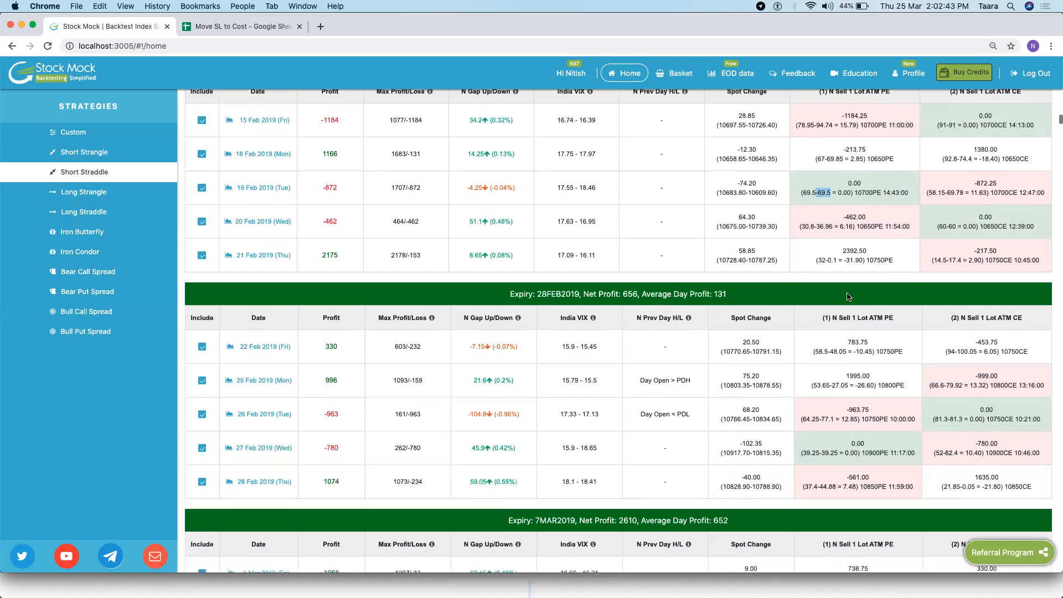
scroll(847, 295, down, 3)
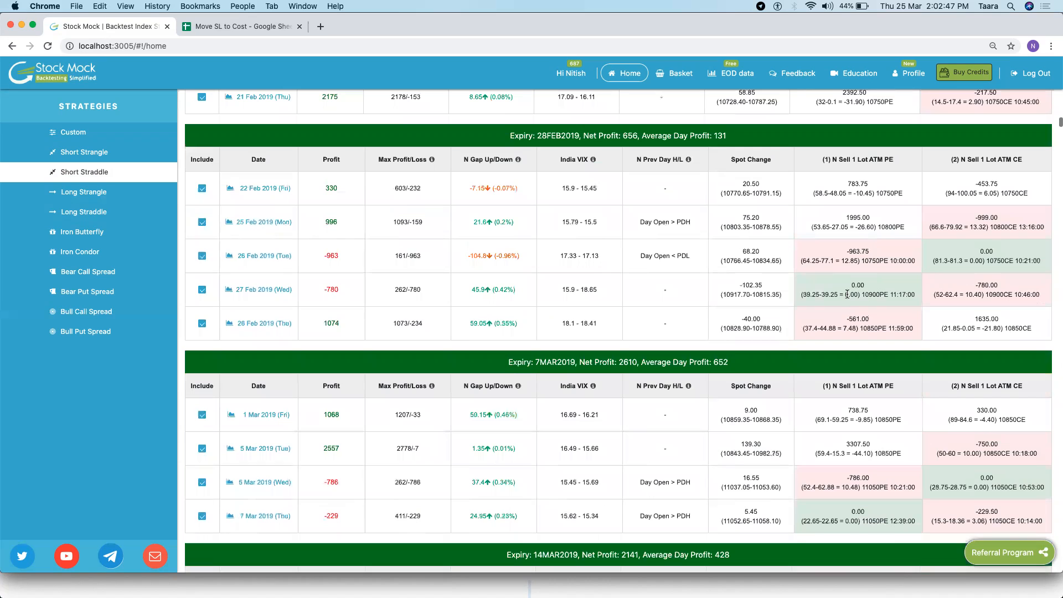
scroll(848, 294, up, 2)
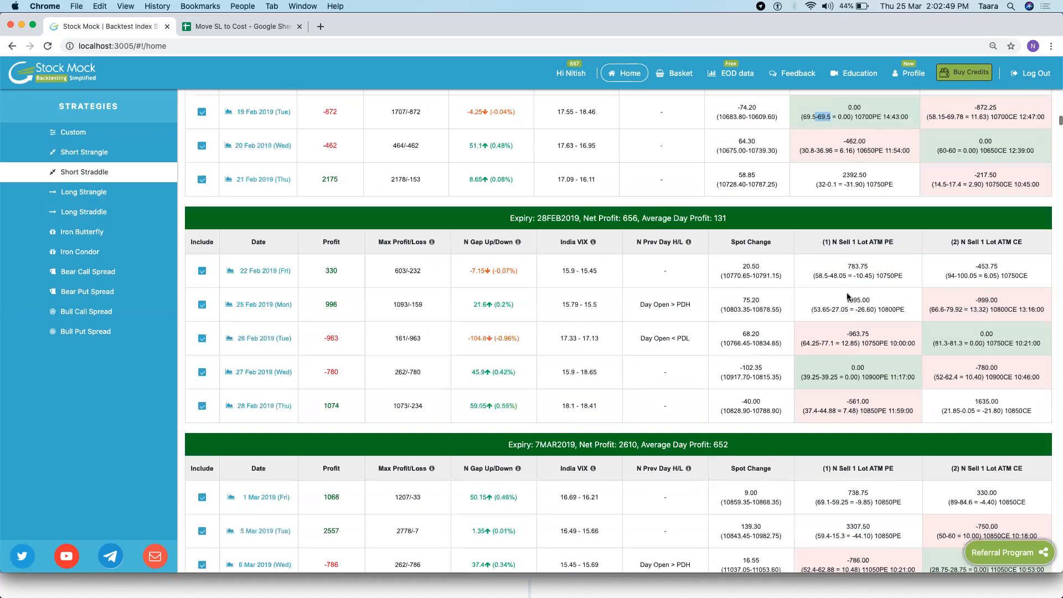
scroll(847, 297, up, 2)
scroll(847, 300, up, 2)
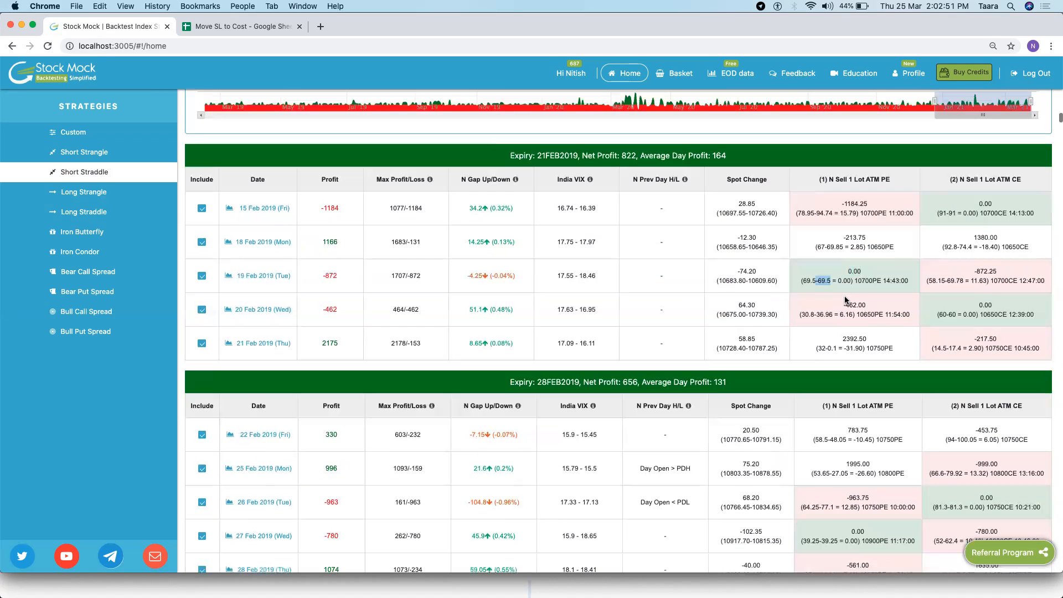
click(847, 302)
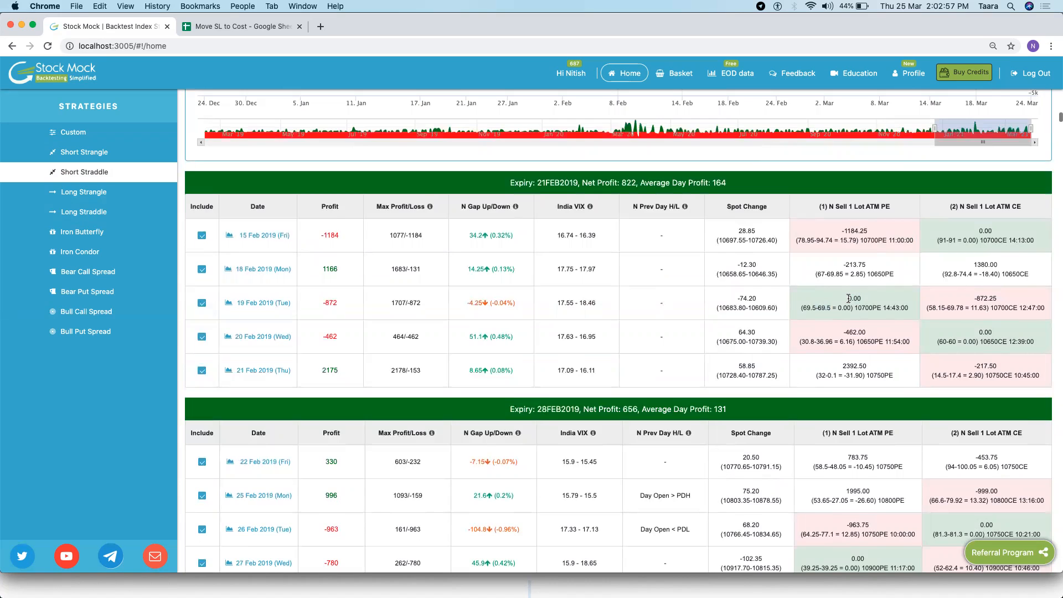
Browse the daily results of the February to April 2019 expiries and return to the strategy's position settings
scroll(849, 299, down, 2)
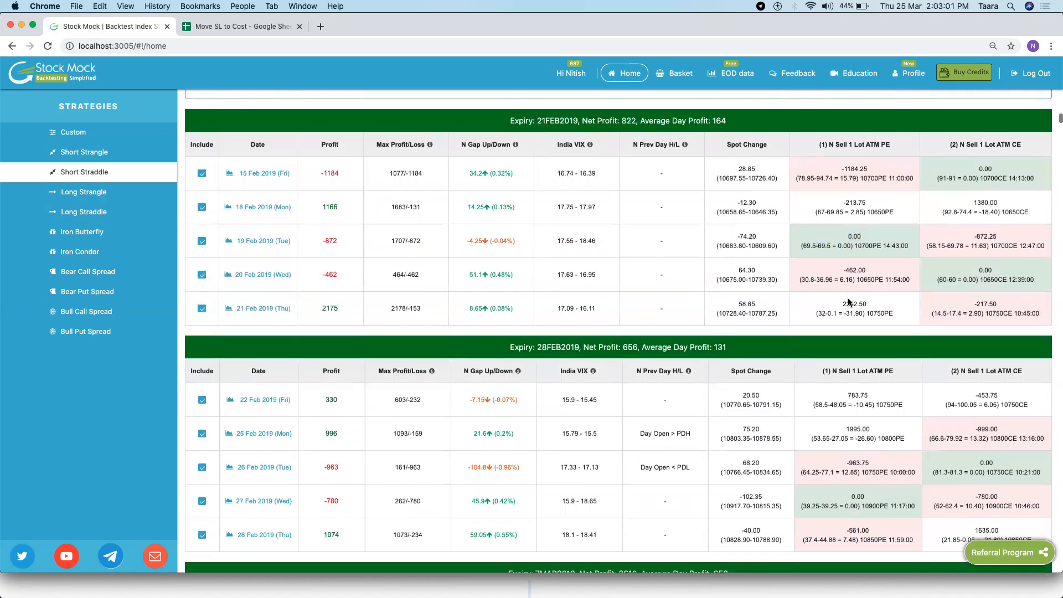
scroll(849, 302, down, 5)
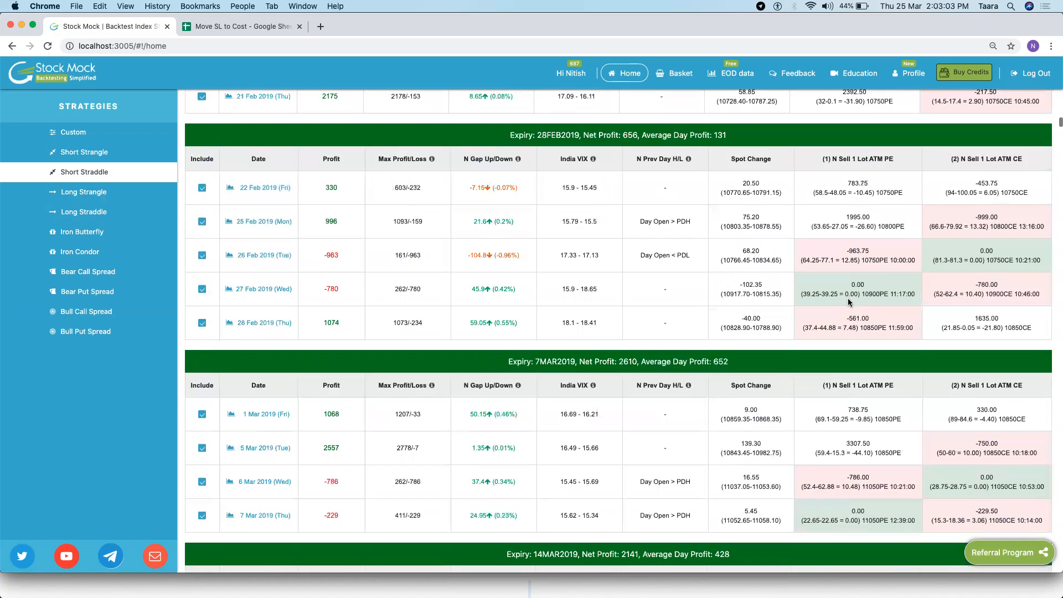
scroll(849, 302, down, 2)
scroll(848, 302, down, 13)
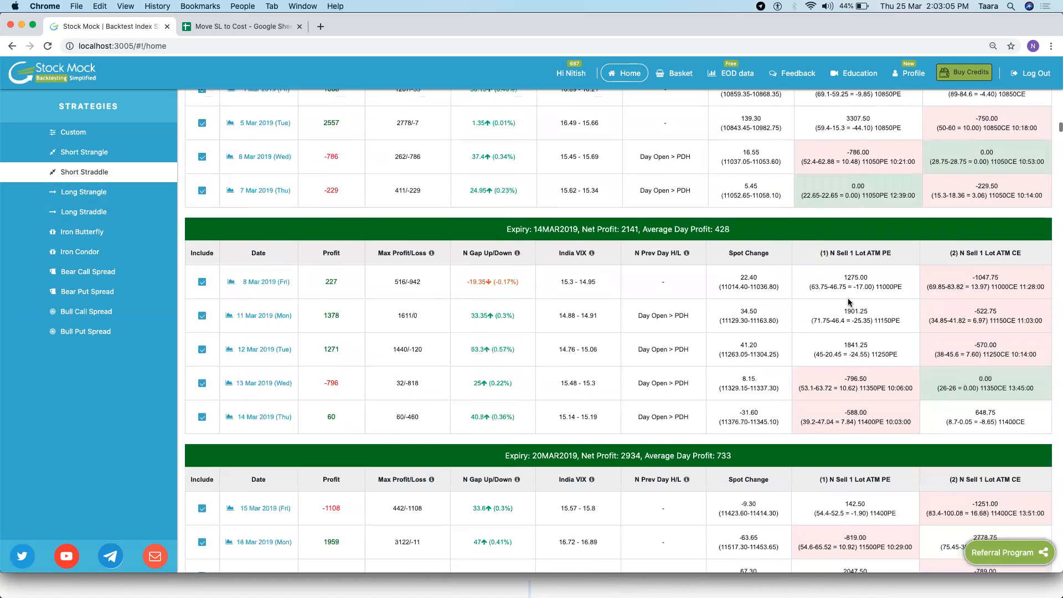
scroll(849, 302, down, 3)
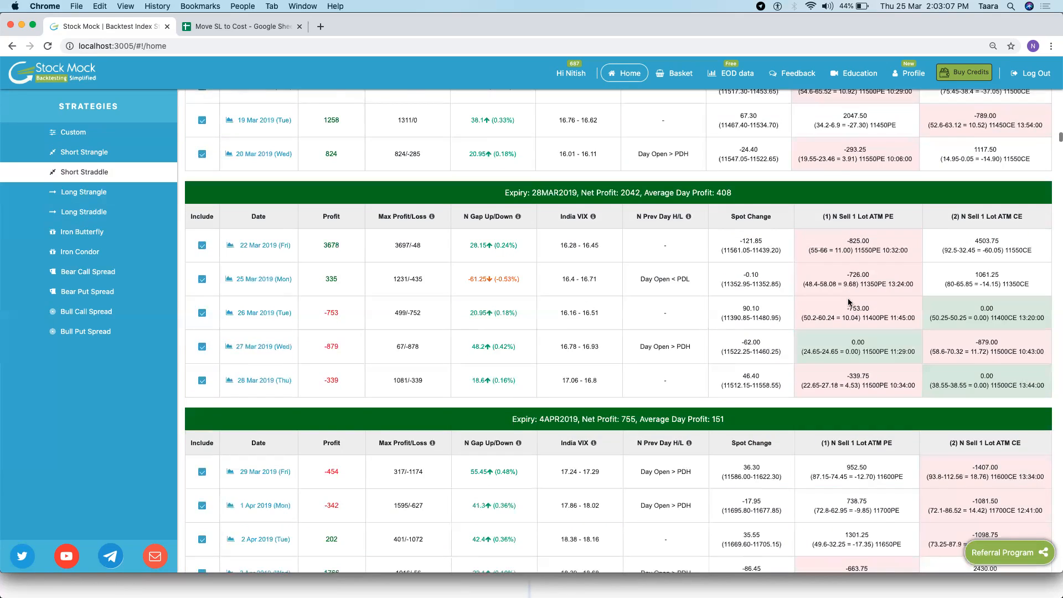
scroll(849, 303, down, 8)
scroll(849, 305, up, 12)
scroll(849, 303, up, 20)
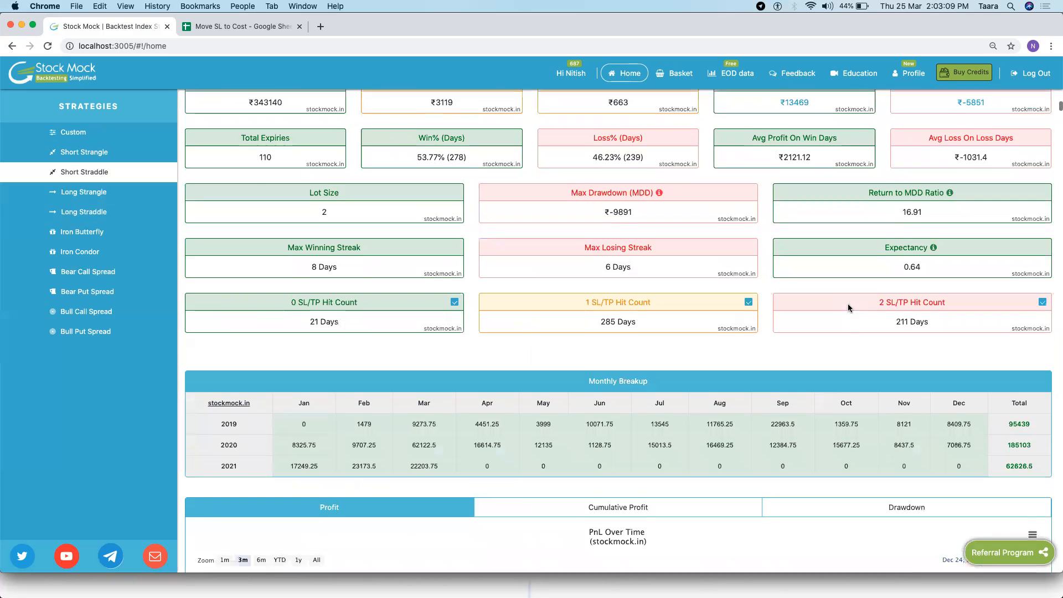
scroll(847, 319, up, 4)
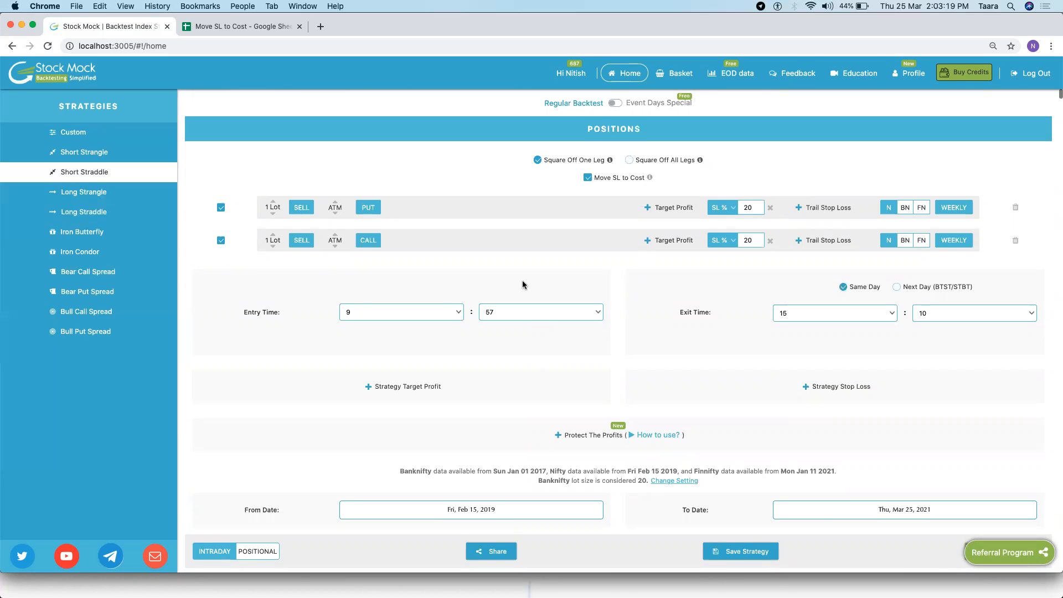
Try Buy on the call leg and the Square Off All Legs option, restoring Sell and Square Off One Leg
scroll(523, 285, down, 1)
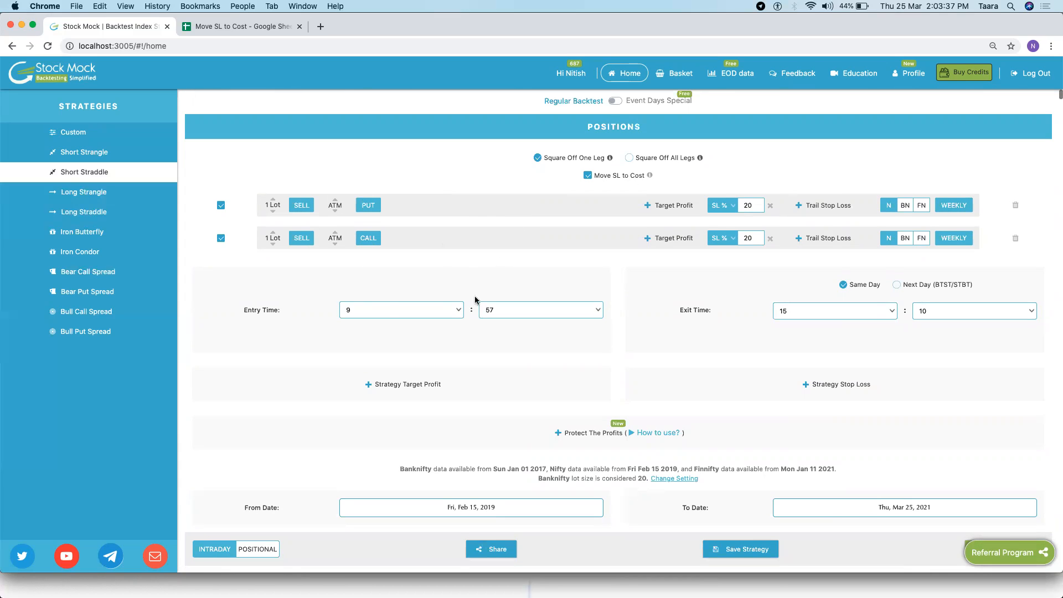
click(300, 242)
mouse_move(649, 177)
click(302, 239)
click(674, 161)
mouse_move(701, 160)
click(549, 162)
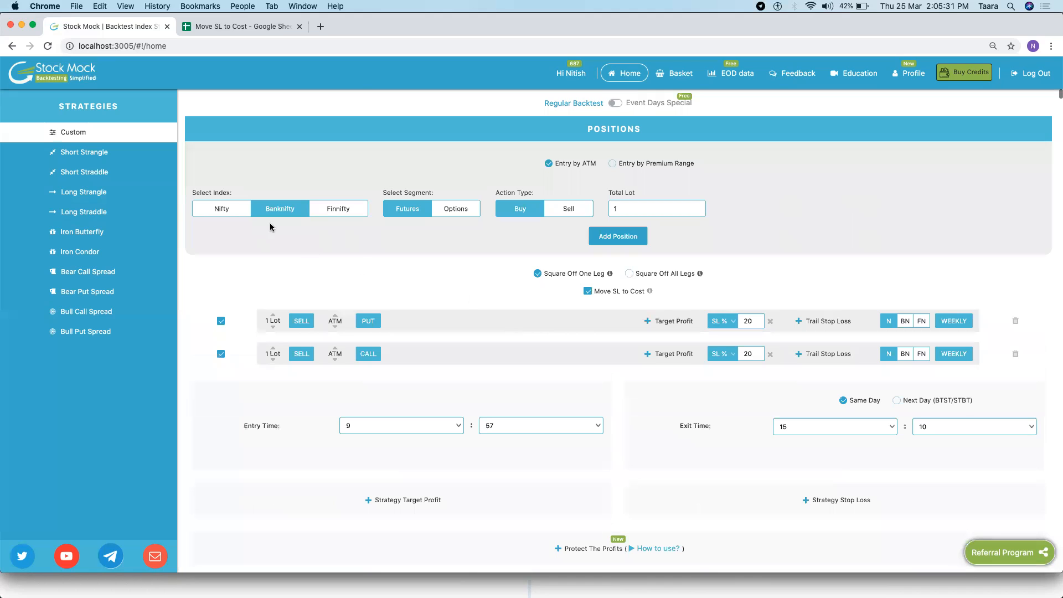
Add two 1-lot weekly Nifty ATM call buy positions to the custom strategy
click(236, 209)
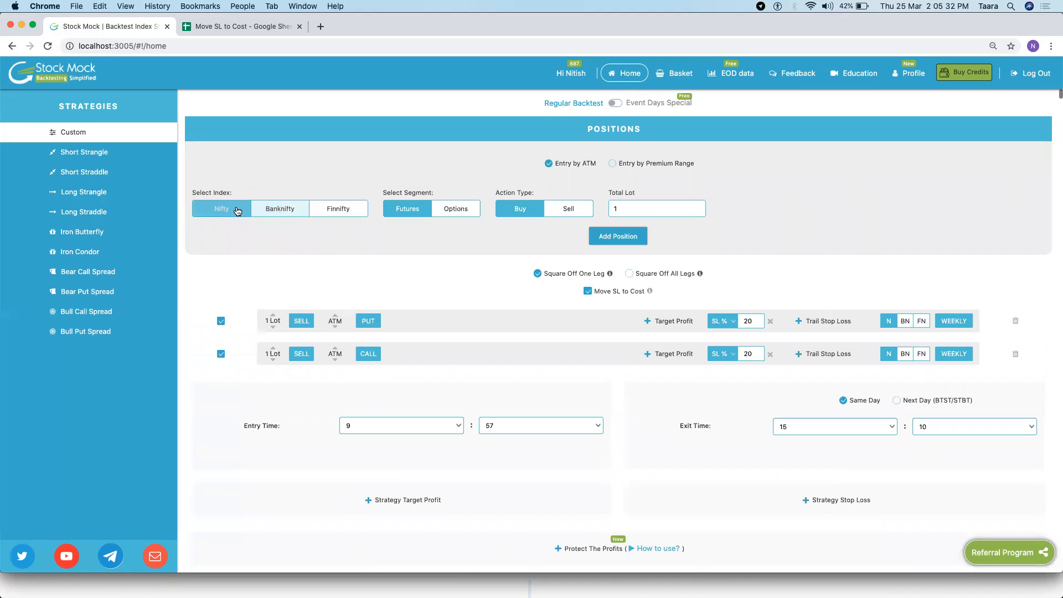
click(462, 209)
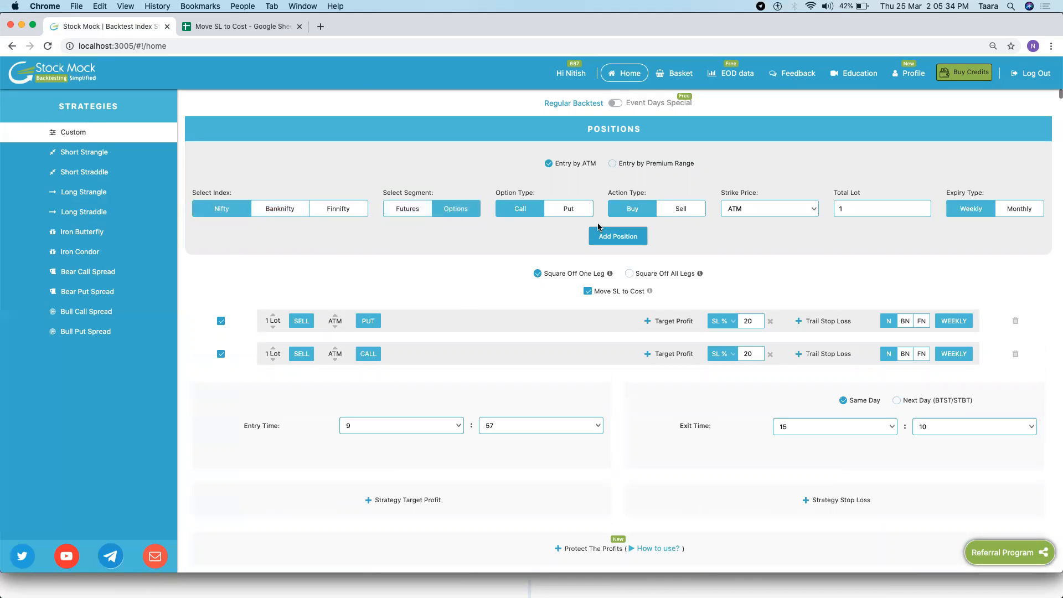
double_click(625, 238)
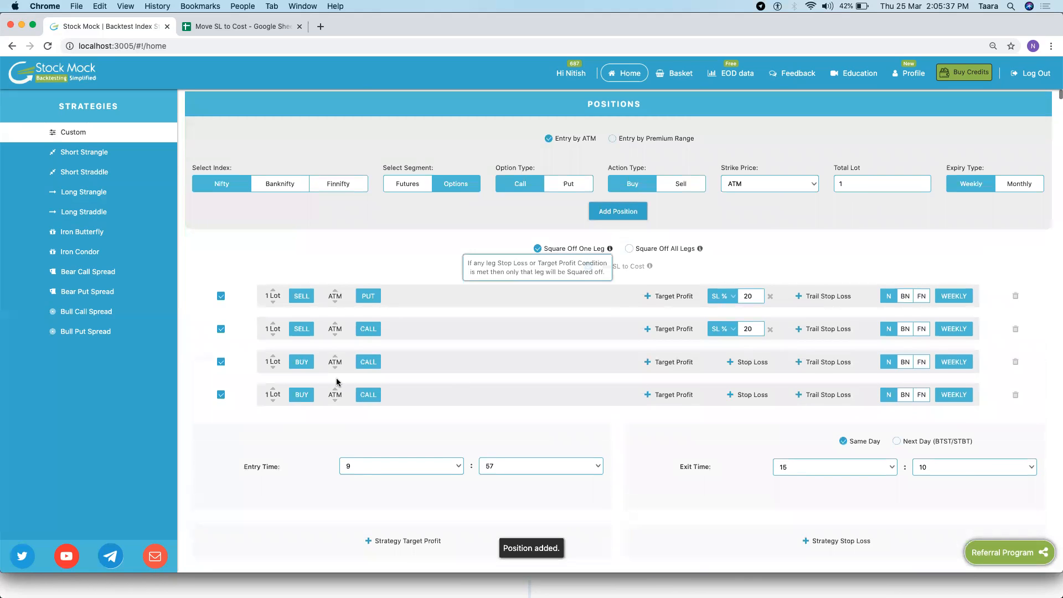
Change the two added buy legs to sell positions, one an ATM-50 call and the other an ATM+50 put
click(335, 367)
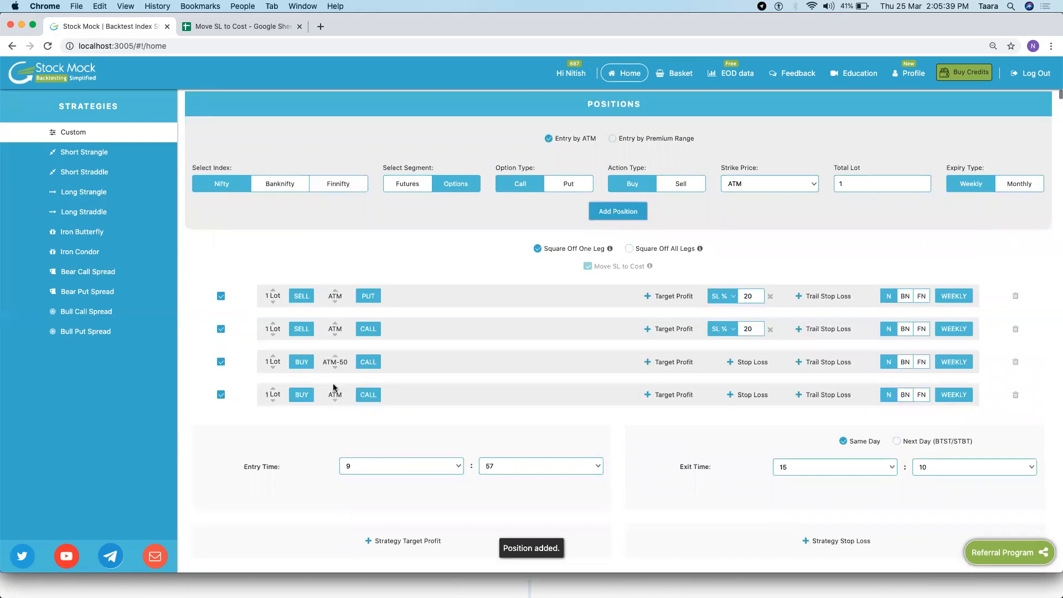
click(335, 388)
click(370, 400)
scroll(481, 353, down, 3)
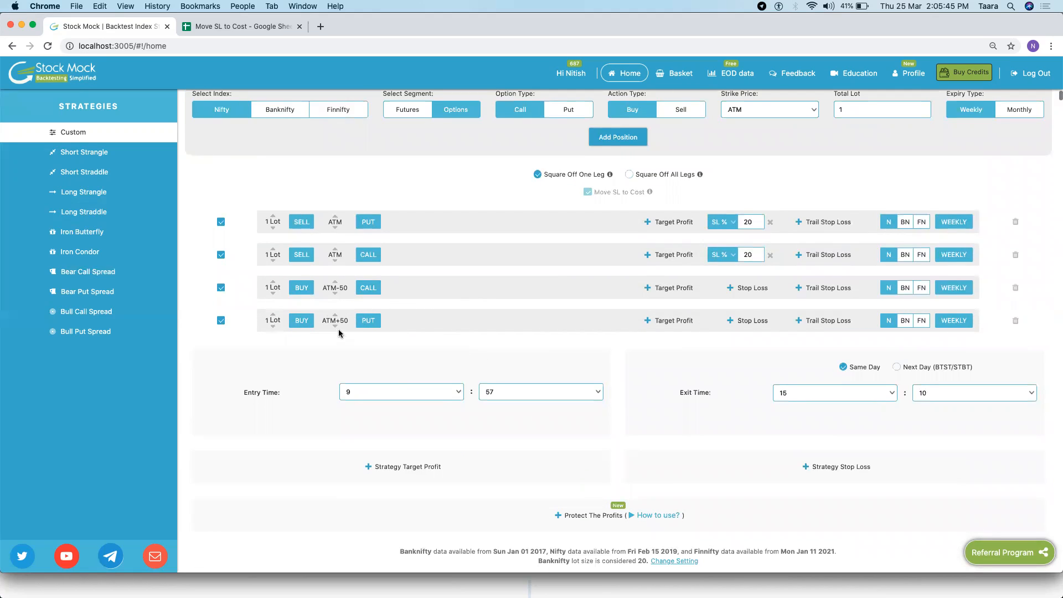
click(301, 289)
click(301, 319)
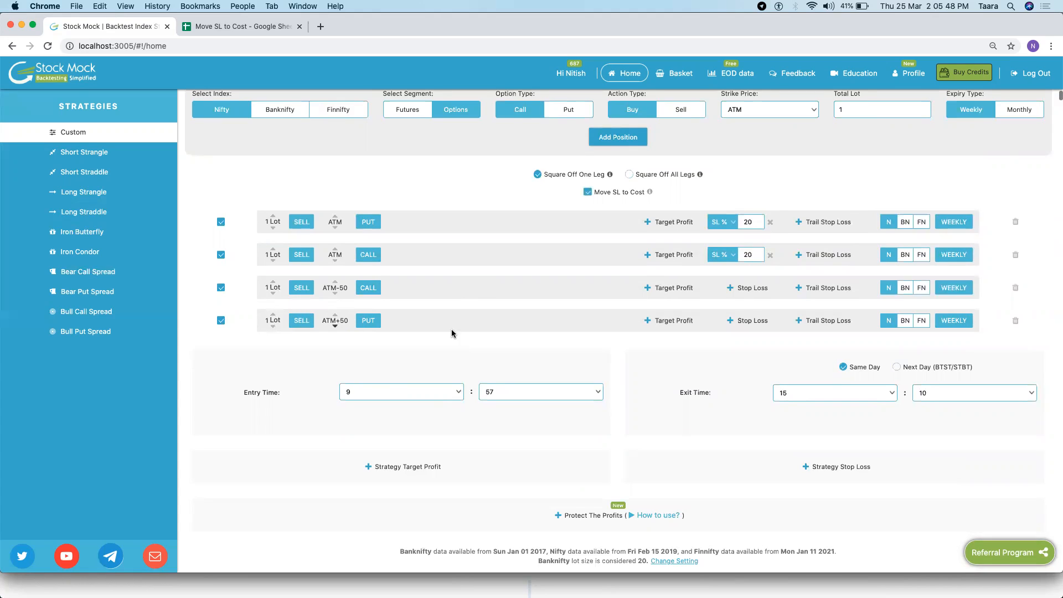
Add a 20% stop loss to both the ATM-50 call leg and the ATM+50 put leg
click(758, 287)
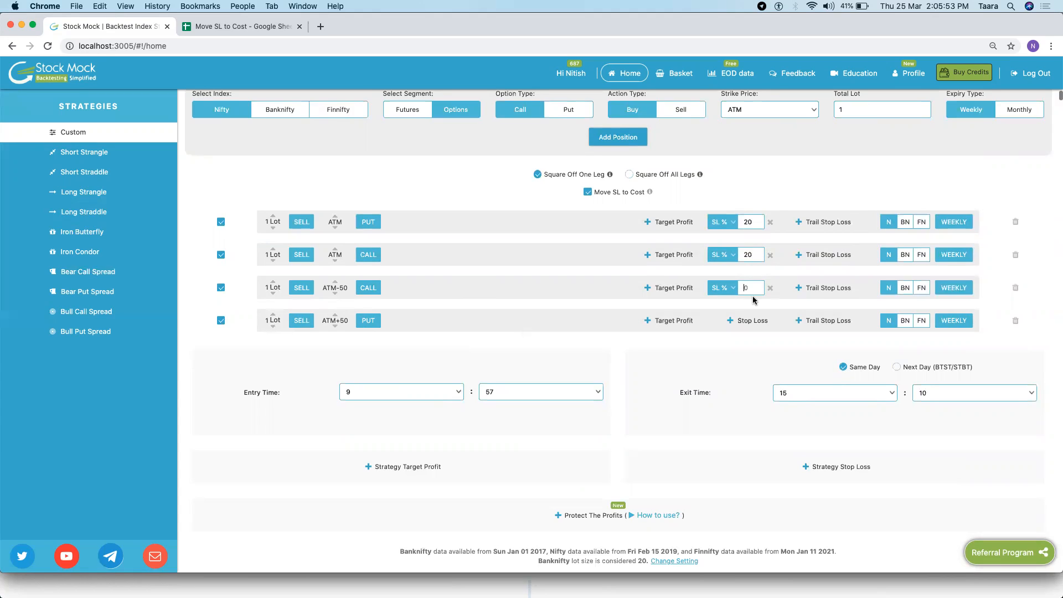
click(751, 293)
click(757, 321)
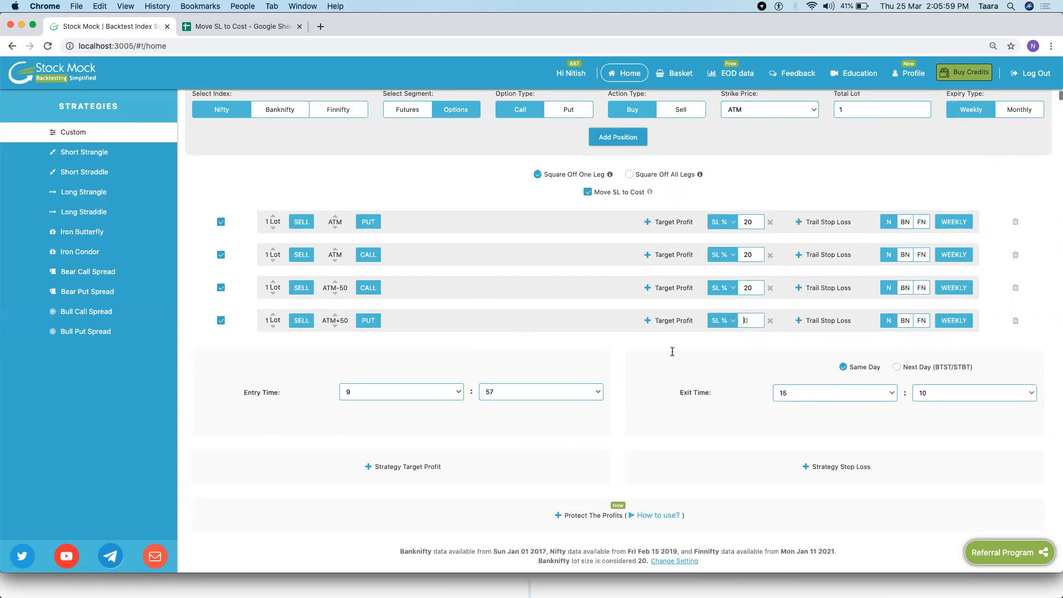
text(20)
Run the four-leg intraday backtest with Move SL to Cost for 15 Feb 2019 to 25 Mar 2021
scroll(552, 330, down, 4)
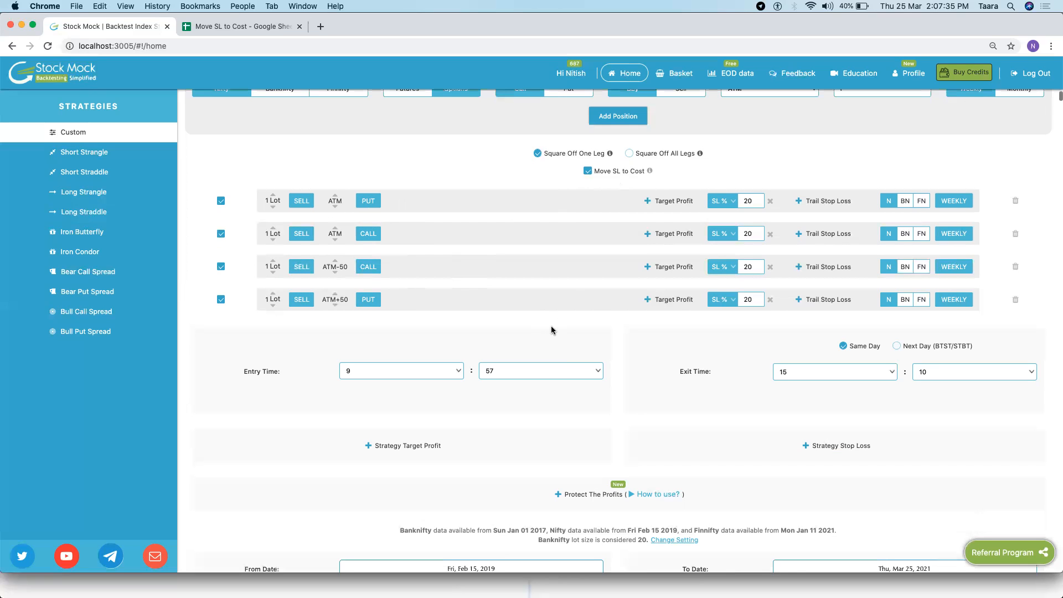
scroll(569, 316, down, 3)
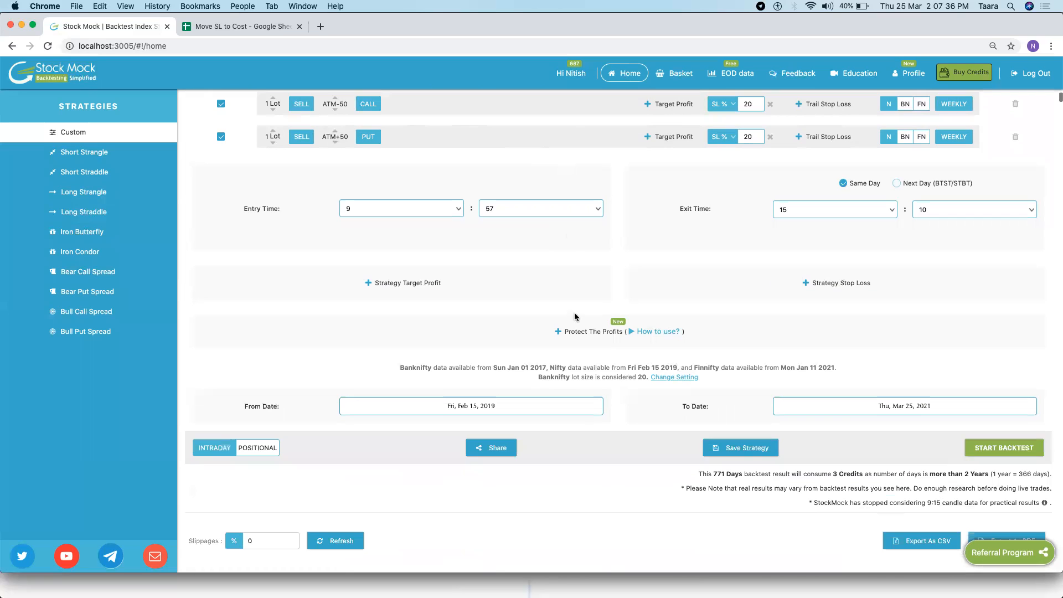
click(979, 450)
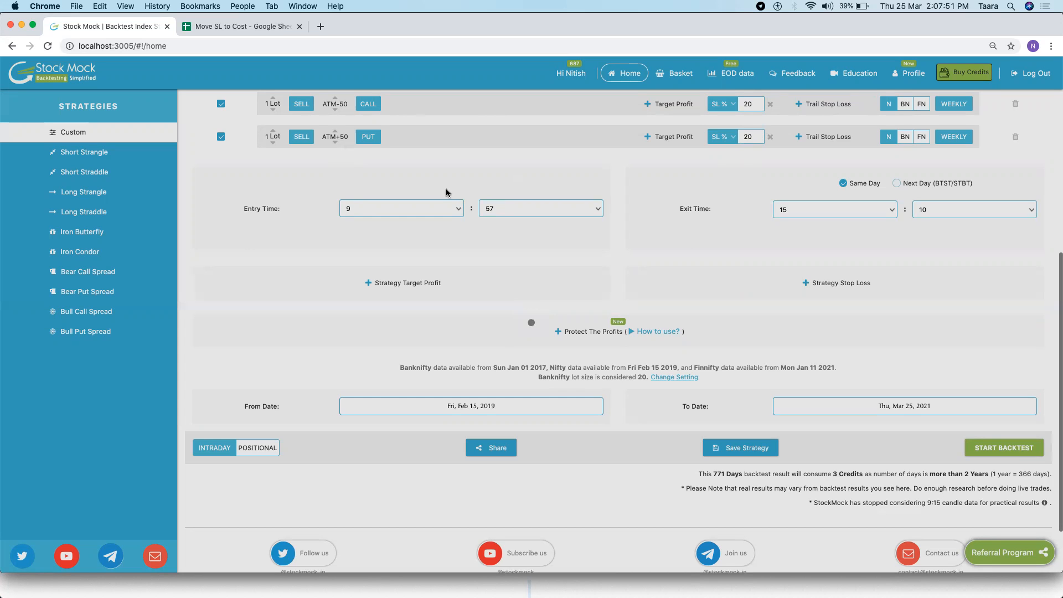
Review the four-leg backtest's summary figures, monthly breakup, profit chart and the daily results of the February 2019 expiries
scroll(470, 290, down, 7)
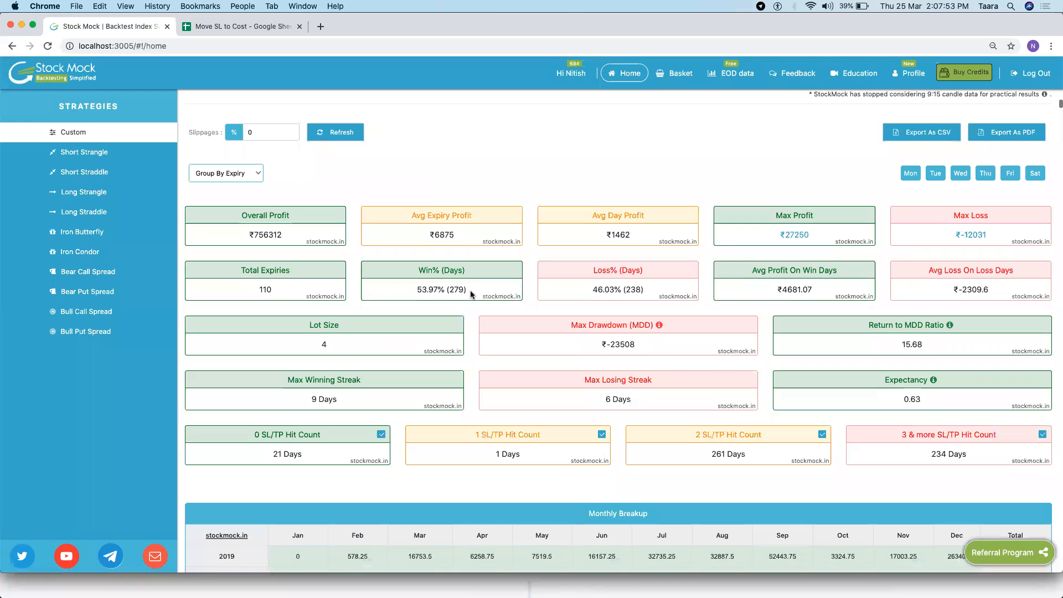
scroll(470, 290, down, 1)
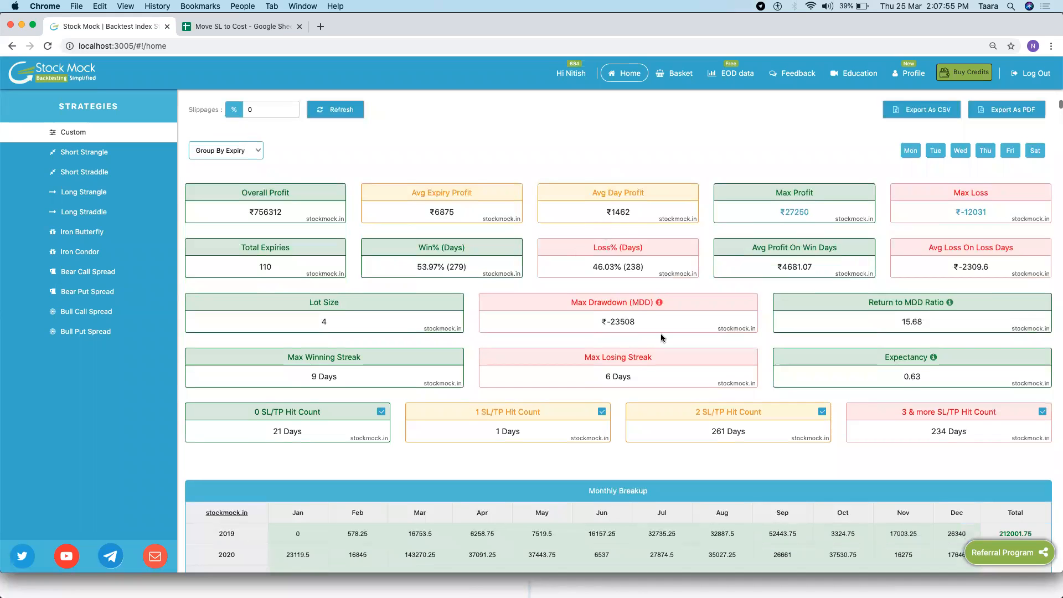
scroll(529, 319, down, 3)
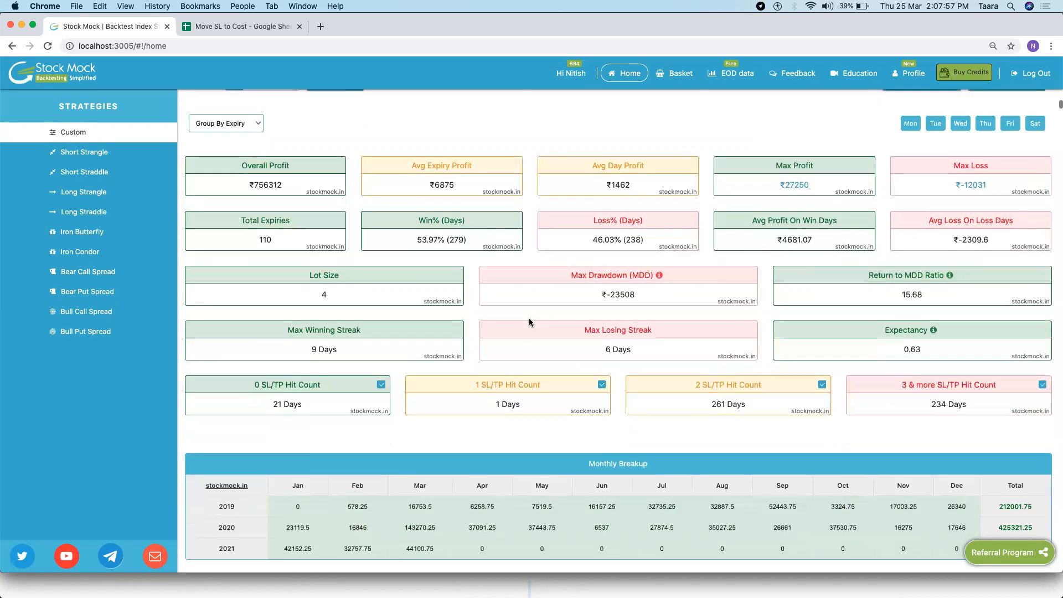
scroll(529, 318, down, 3)
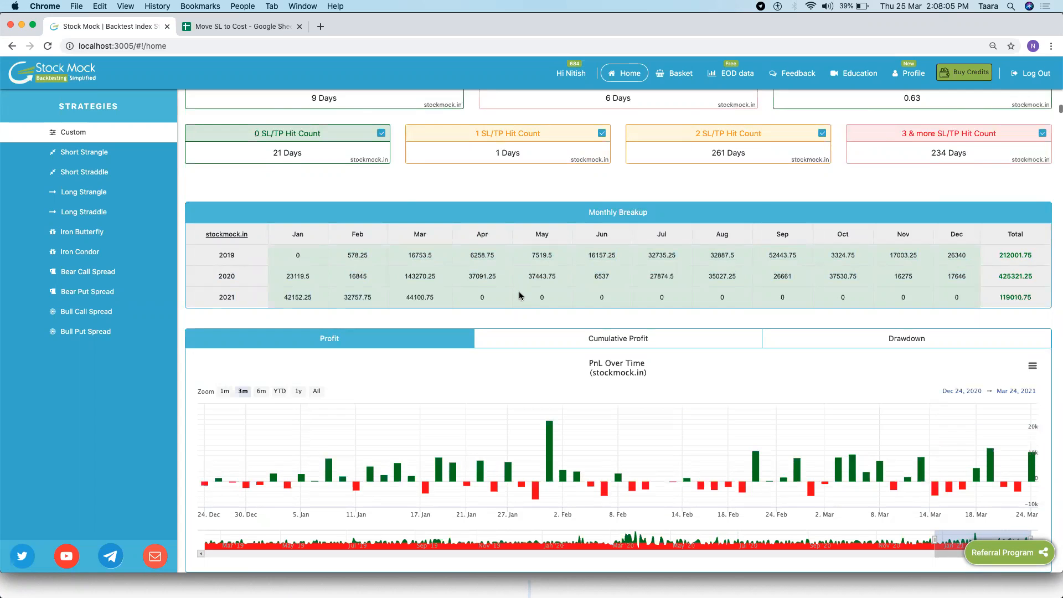
scroll(518, 298, down, 5)
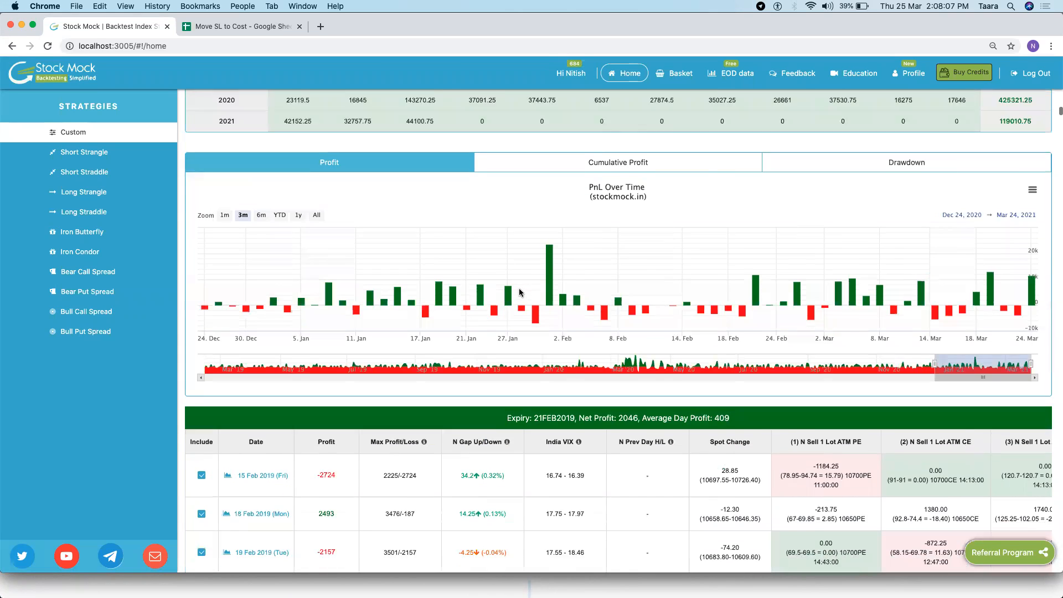
scroll(653, 341, down, 2)
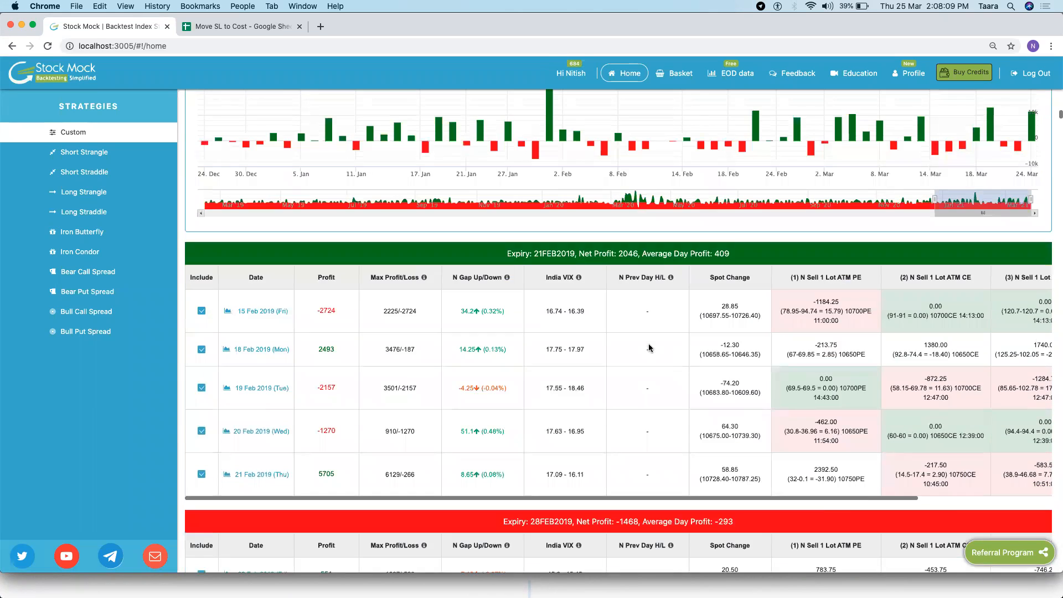
scroll(656, 338, down, 3)
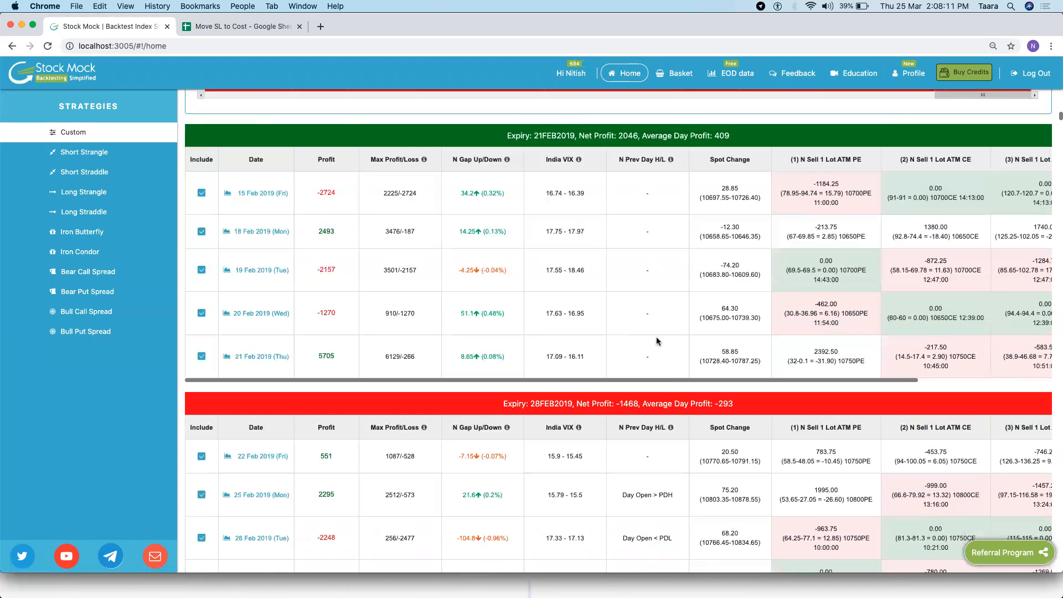
scroll(656, 337, up, 5)
scroll(473, 321, down, 1)
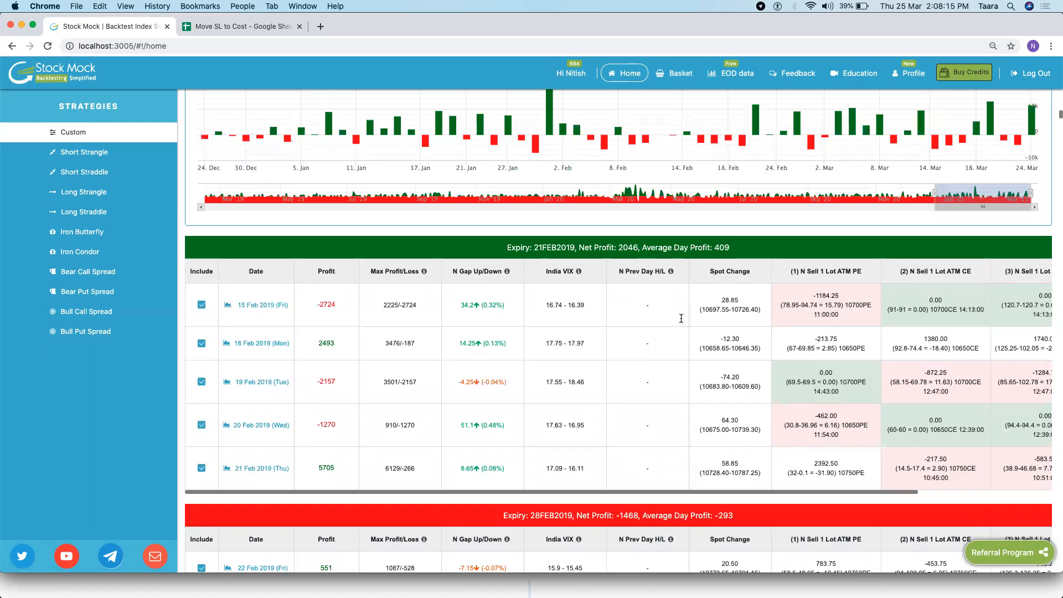
scroll(564, 347, down, 1)
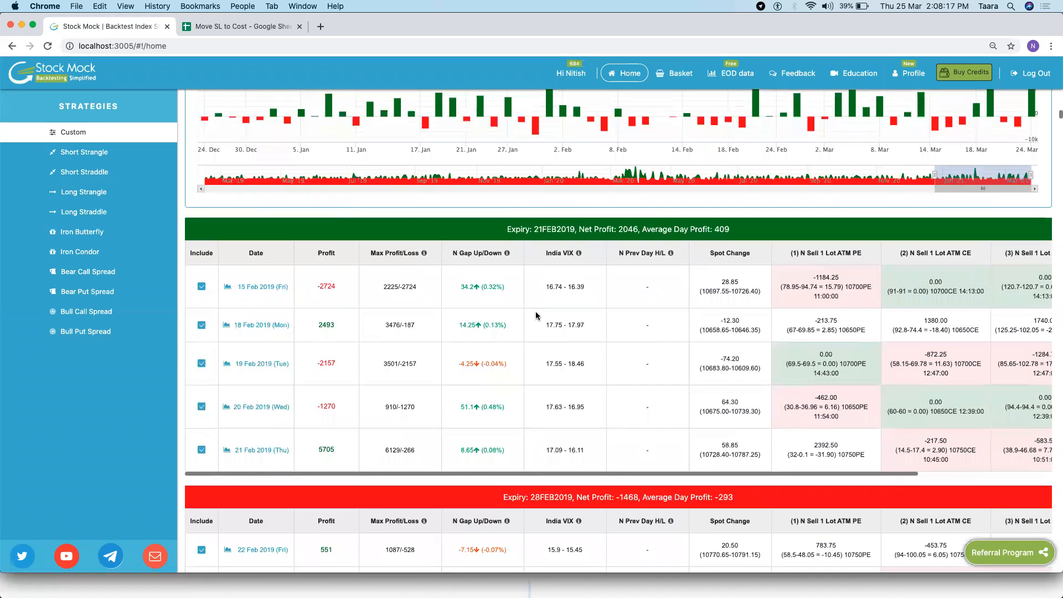
scroll(690, 370, down, 4)
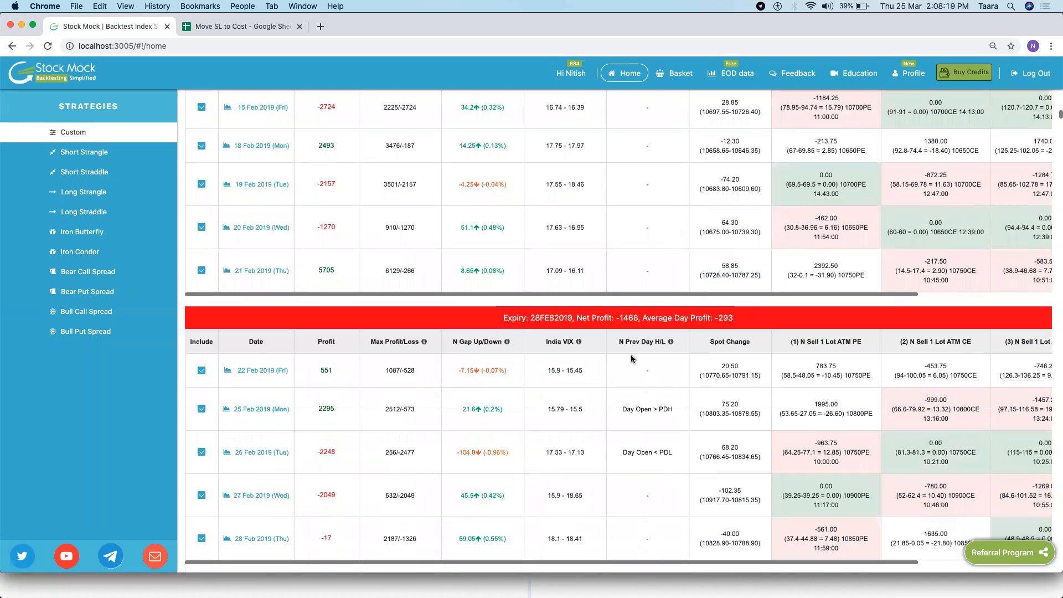
Group the backtest results by date instead of by expiry
scroll(570, 371, up, 15)
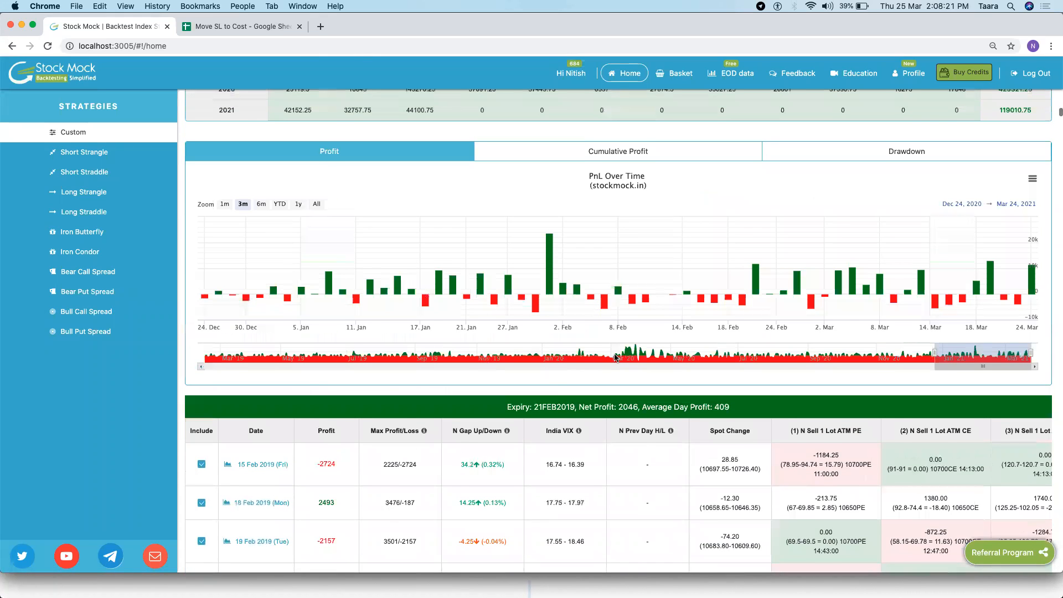
scroll(565, 364, up, 4)
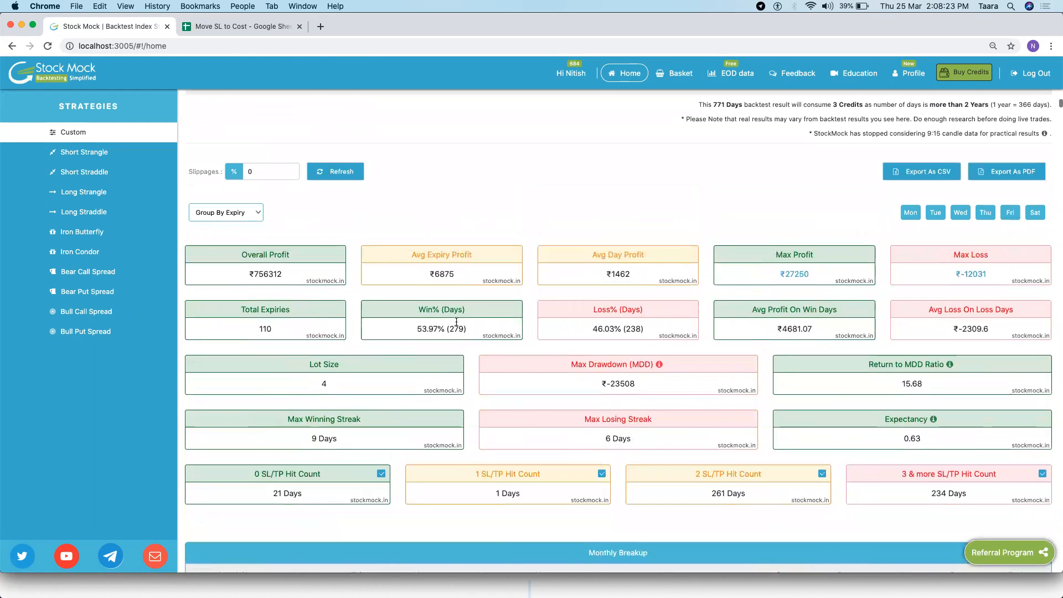
click(236, 213)
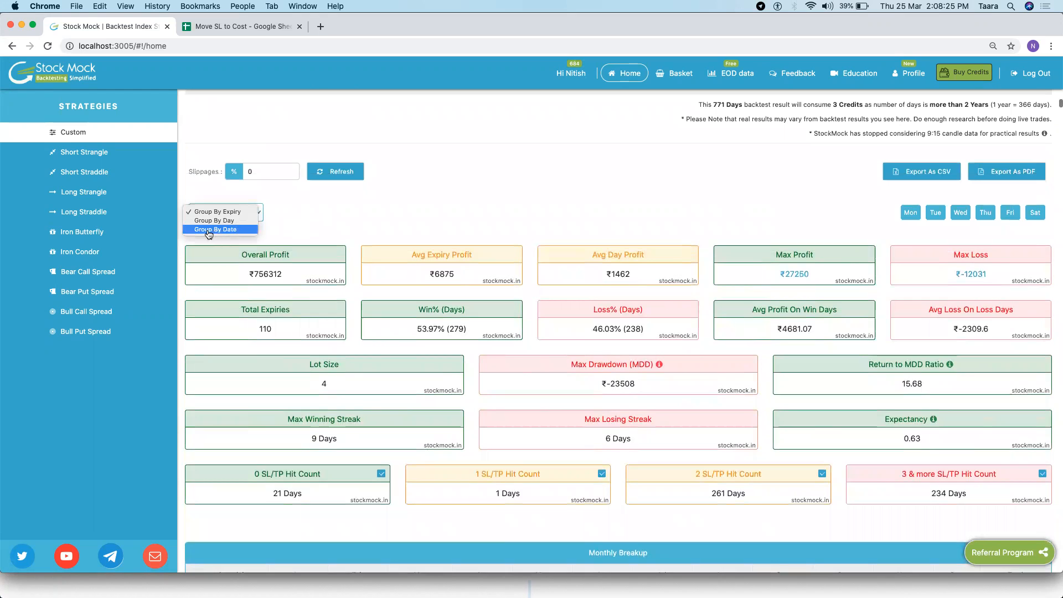
click(231, 231)
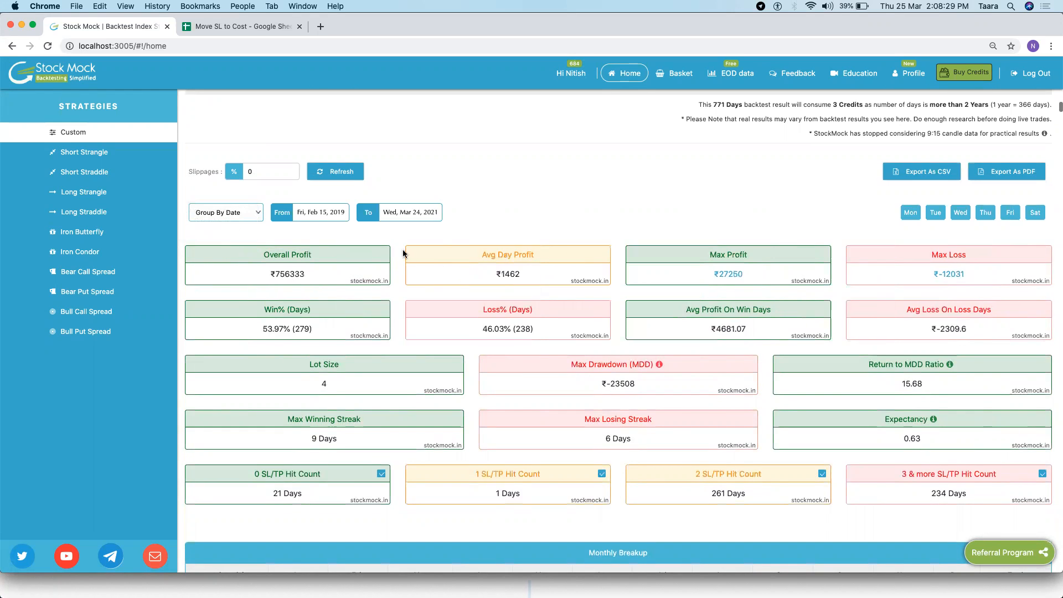
Compare the exit times and prices of all four legs on 15 Feb 2019 in the date-wise results
scroll(404, 248, down, 15)
scroll(405, 249, down, 5)
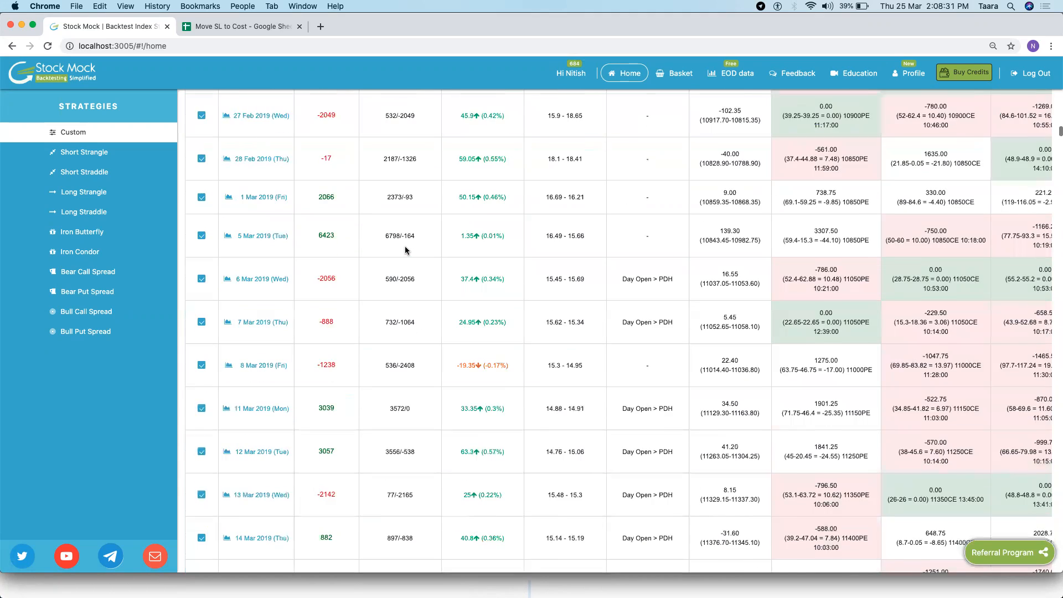
scroll(399, 313, up, 10)
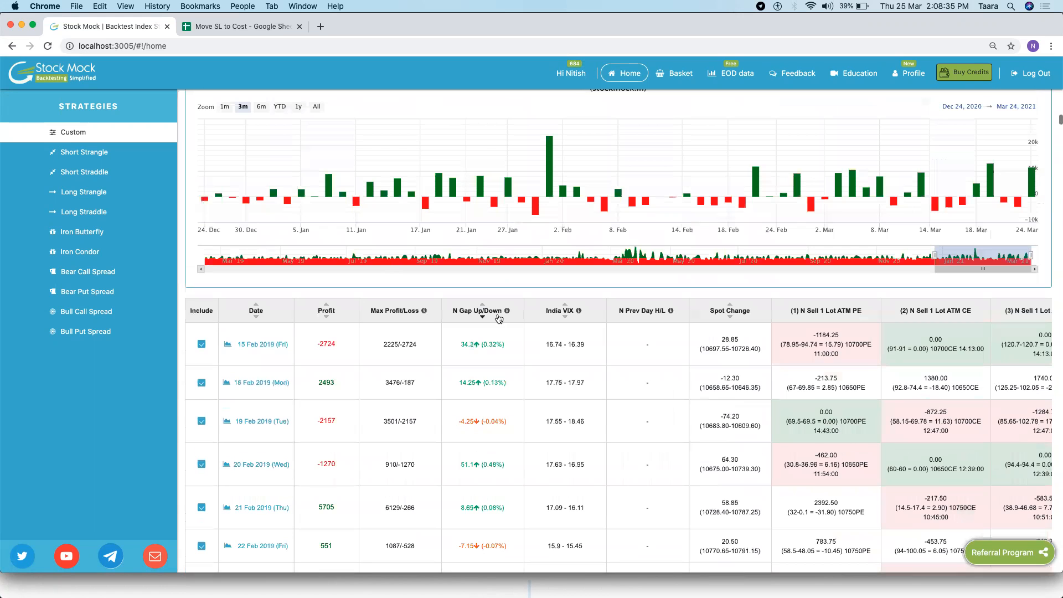
drag(548, 344, 1053, 360)
click(793, 385)
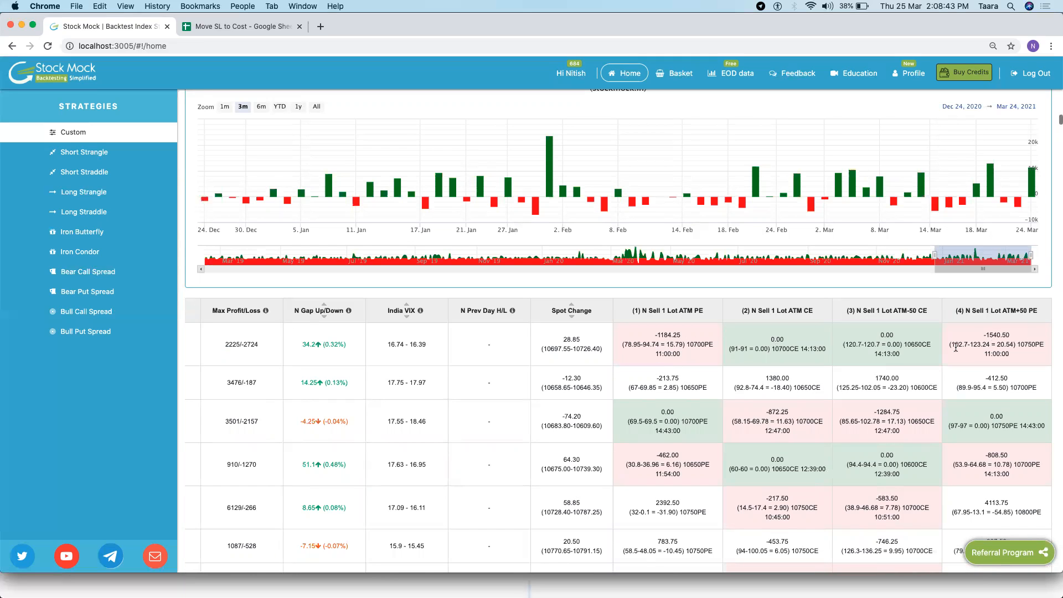
drag(656, 355, 682, 357)
click(702, 347)
drag(749, 349, 734, 347)
click(673, 357)
drag(1010, 355, 971, 357)
drag(801, 350, 867, 359)
click(881, 359)
Inspect the stop-loss exits of the two call legs on 21 Feb 2019
scroll(827, 395, down, 3)
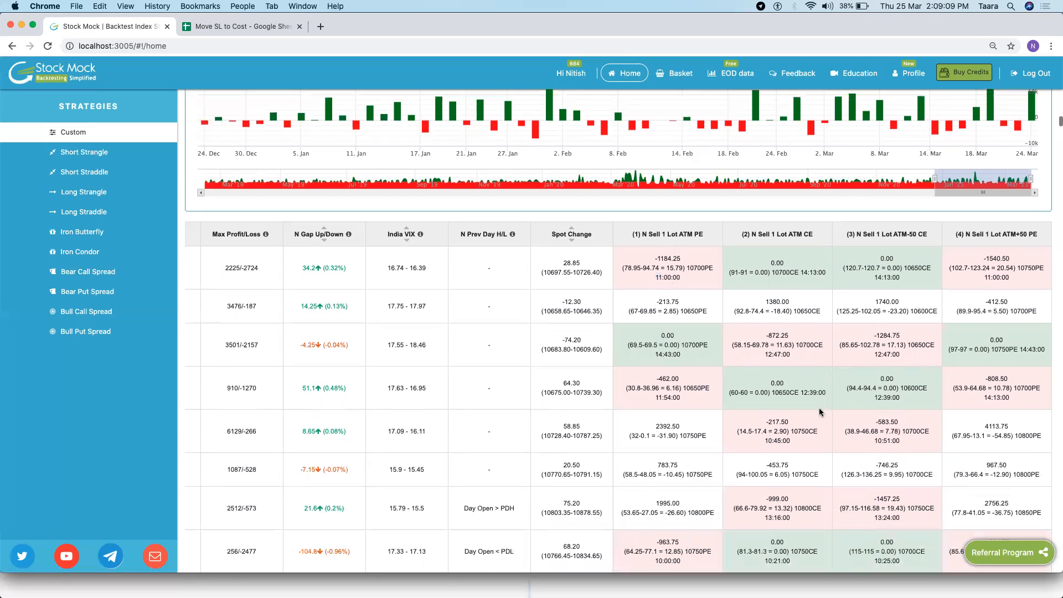
scroll(819, 411, down, 2)
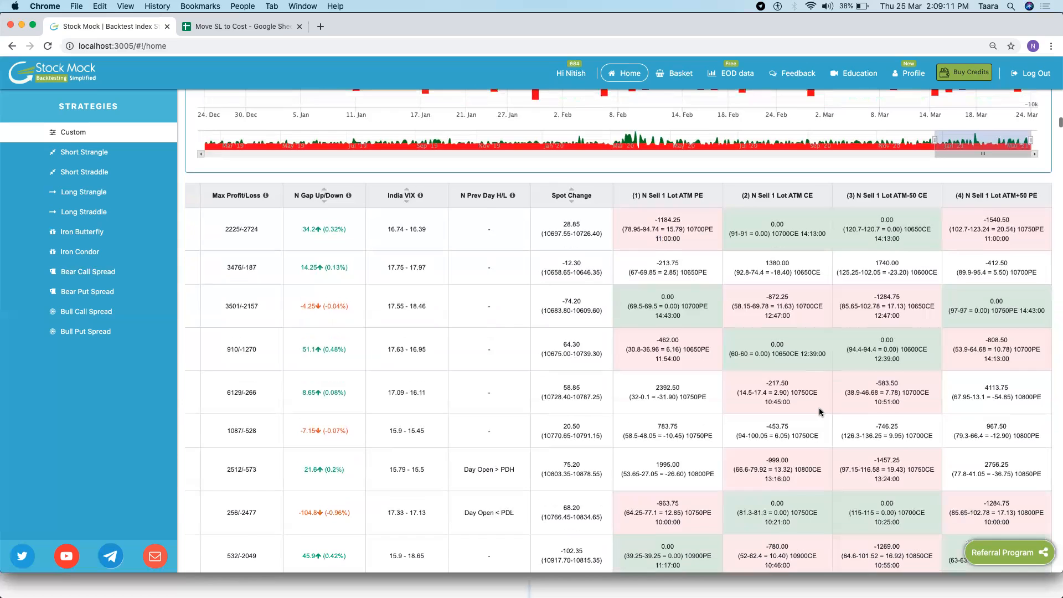
scroll(820, 411, down, 1)
scroll(818, 412, down, 2)
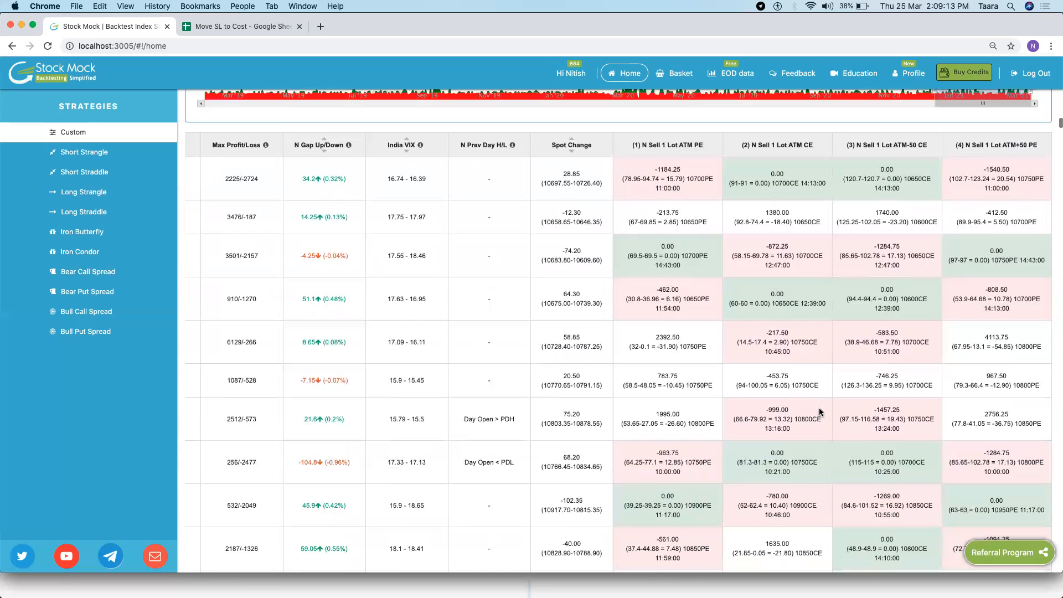
drag(766, 307, 889, 335)
click(830, 342)
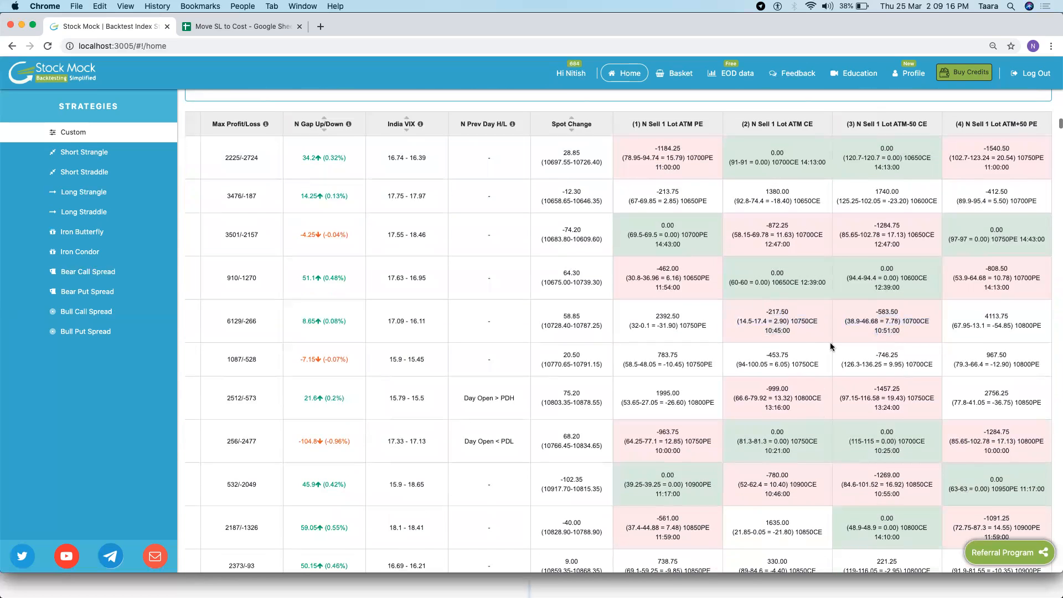
drag(818, 323, 801, 320)
click(801, 320)
Compare the two put legs' exits on 21 Feb 2019 with the ATM-50 call leg's stop-loss exit
drag(708, 331, 681, 327)
drag(1040, 328, 997, 325)
click(703, 327)
drag(707, 328, 683, 327)
drag(1023, 327, 995, 323)
drag(901, 333, 868, 334)
drag(916, 321, 891, 320)
click(898, 327)
Examine the 28 Feb 2019 row, comparing the put legs' stop-loss exits with how the two call legs closed
scroll(829, 337, down, 4)
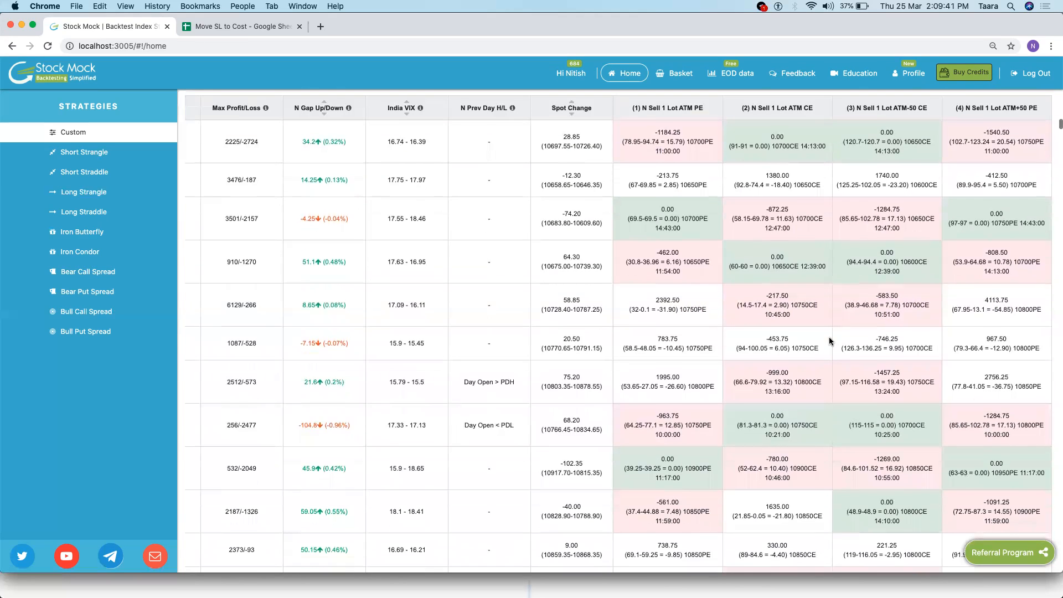
scroll(830, 340, down, 3)
scroll(829, 336, down, 1)
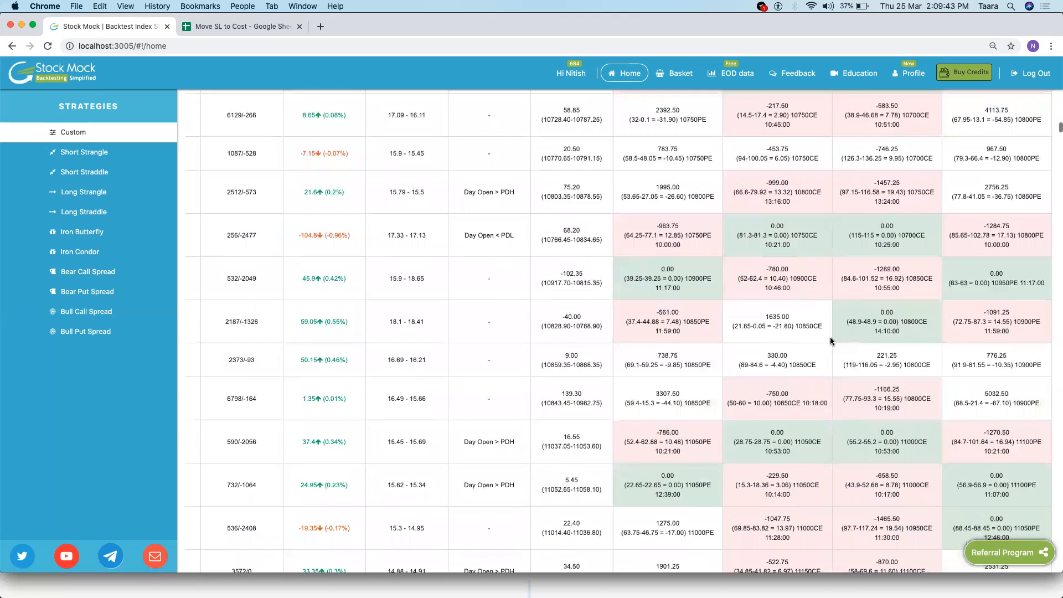
drag(653, 291, 1016, 322)
click(1017, 321)
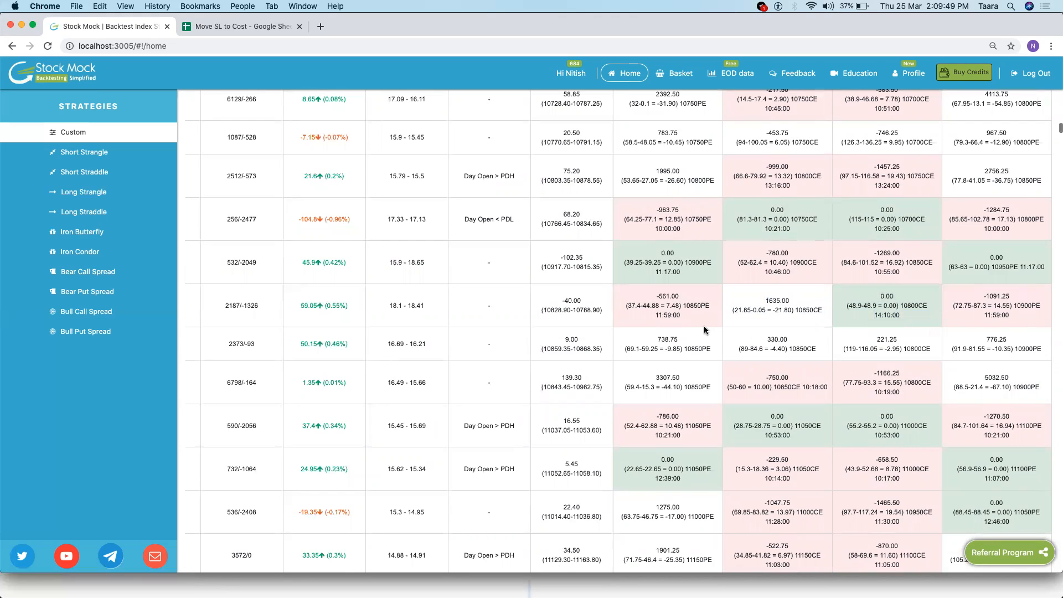
drag(655, 314, 681, 315)
click(661, 318)
drag(927, 304, 850, 306)
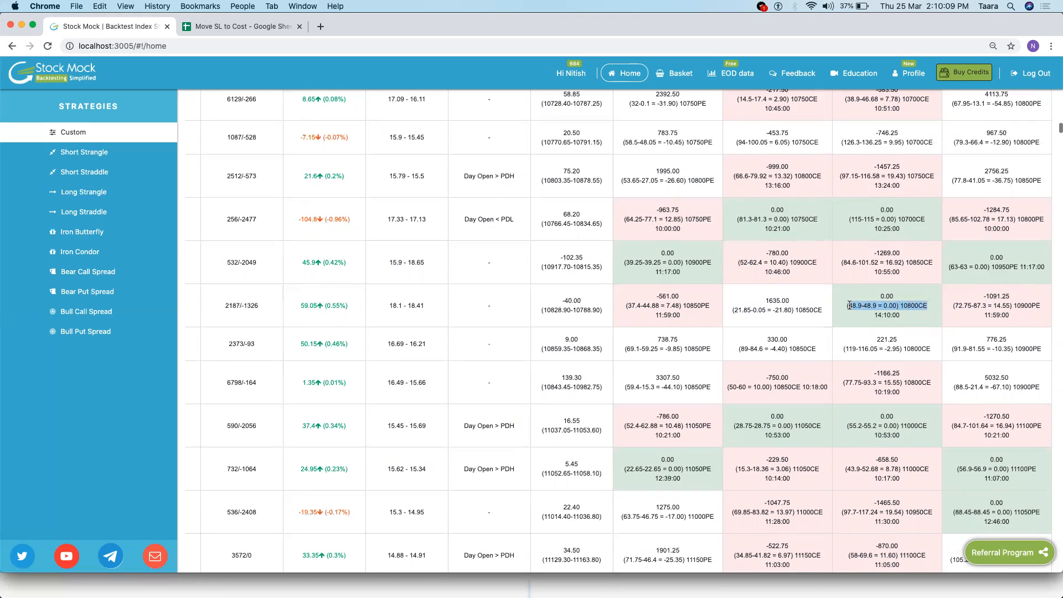
click(859, 308)
drag(813, 310, 751, 305)
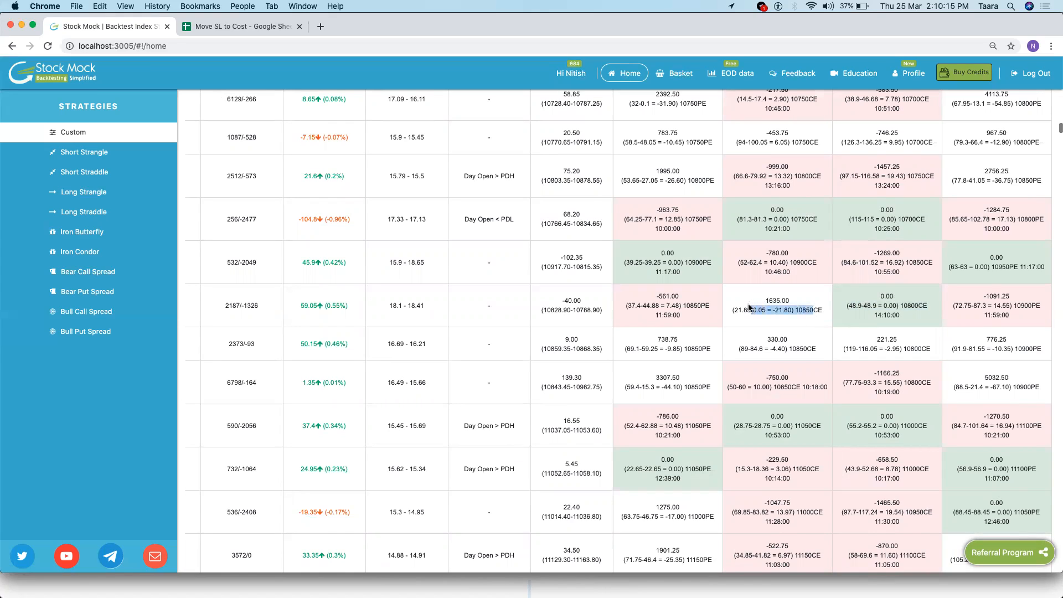
click(762, 314)
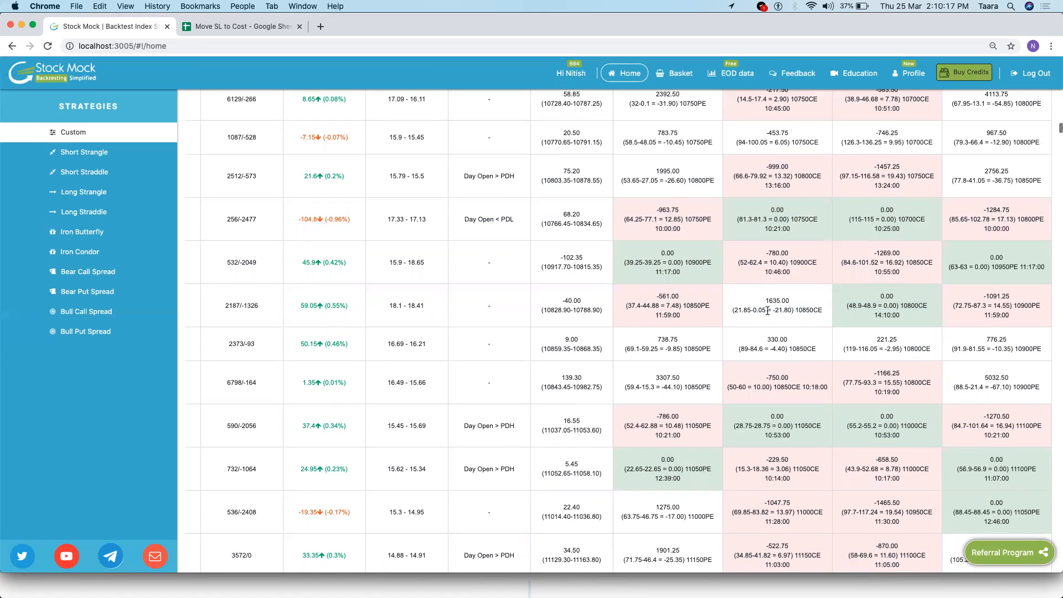
Check how the ATM call leg closed on 28 Feb 2019 in the date-wise results
drag(818, 311, 757, 304)
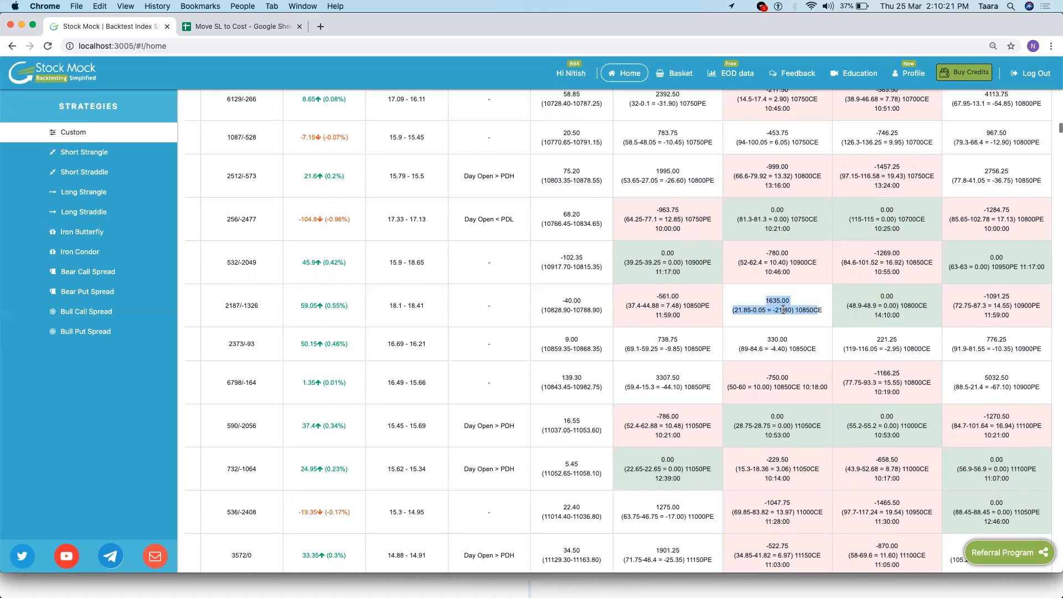
scroll(791, 357, down, 3)
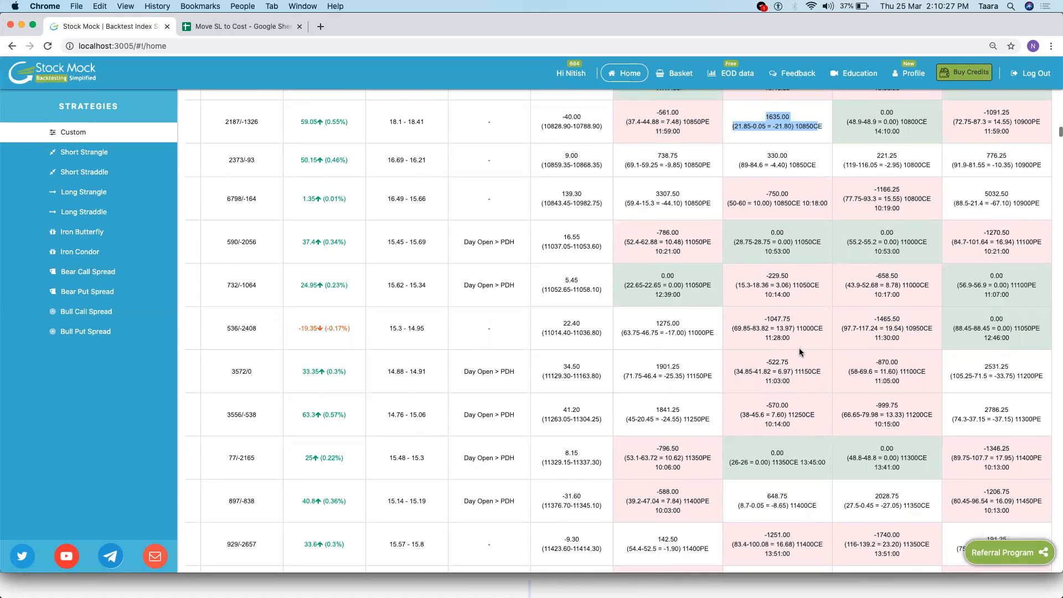
scroll(799, 348, up, 2)
scroll(801, 351, up, 4)
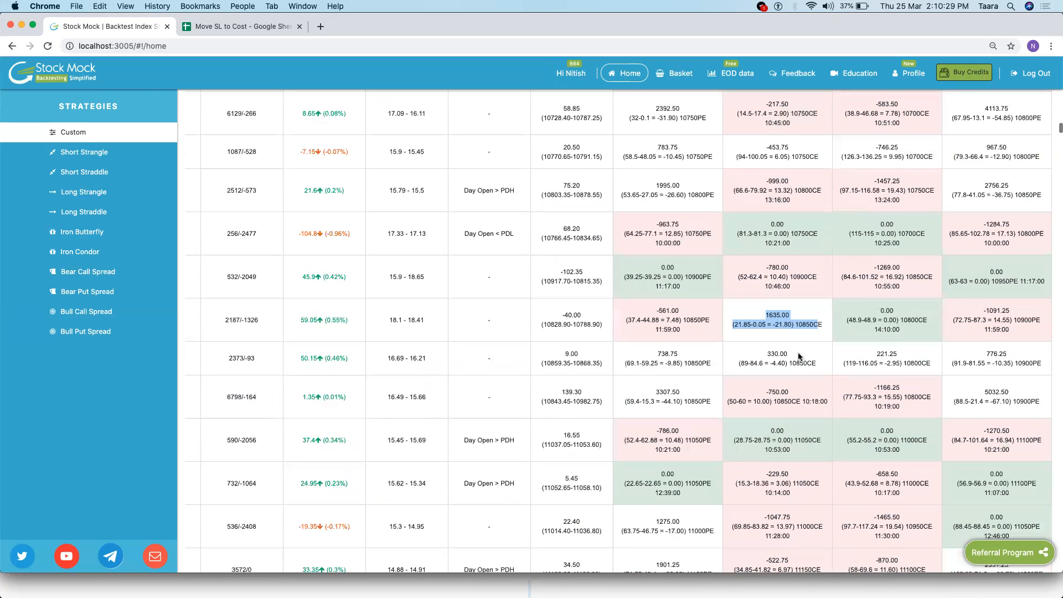
scroll(799, 370, up, 3)
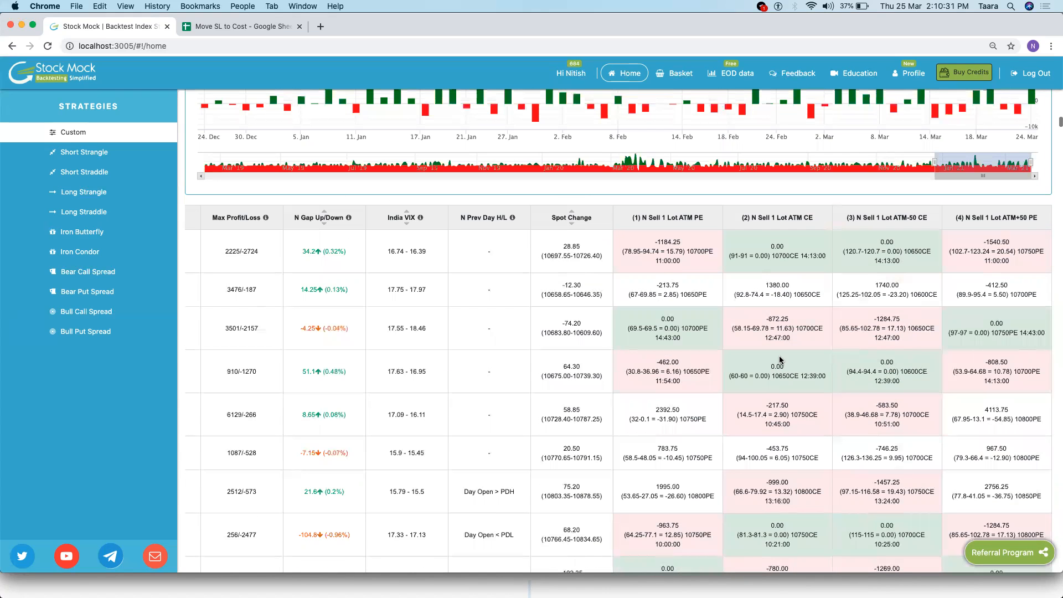
Remove the stop losses from the ATM-50 call and ATM+50 put legs and run the backtest
scroll(780, 360, up, 14)
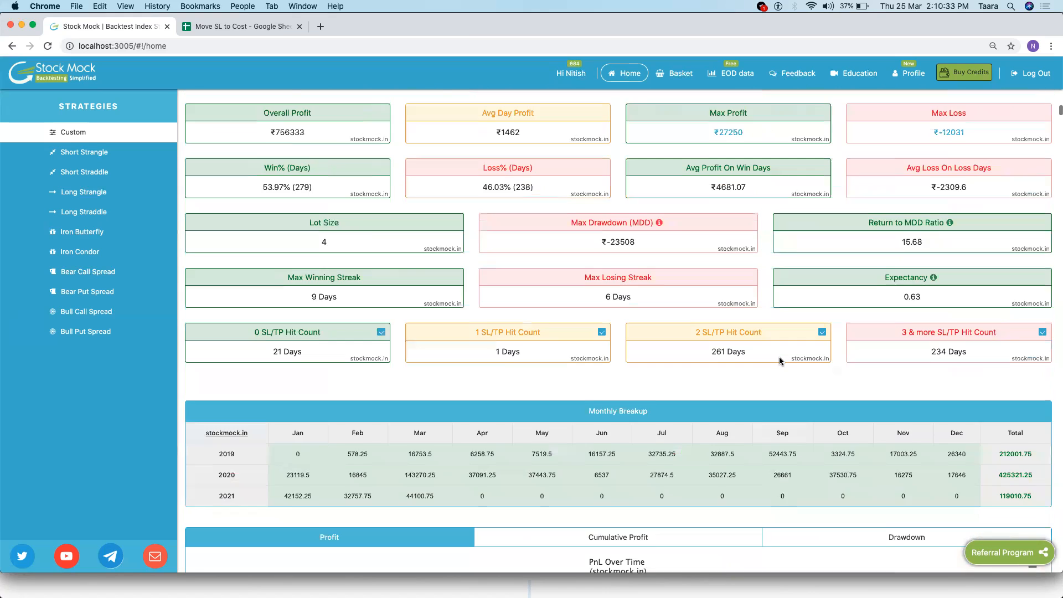
scroll(782, 366, up, 12)
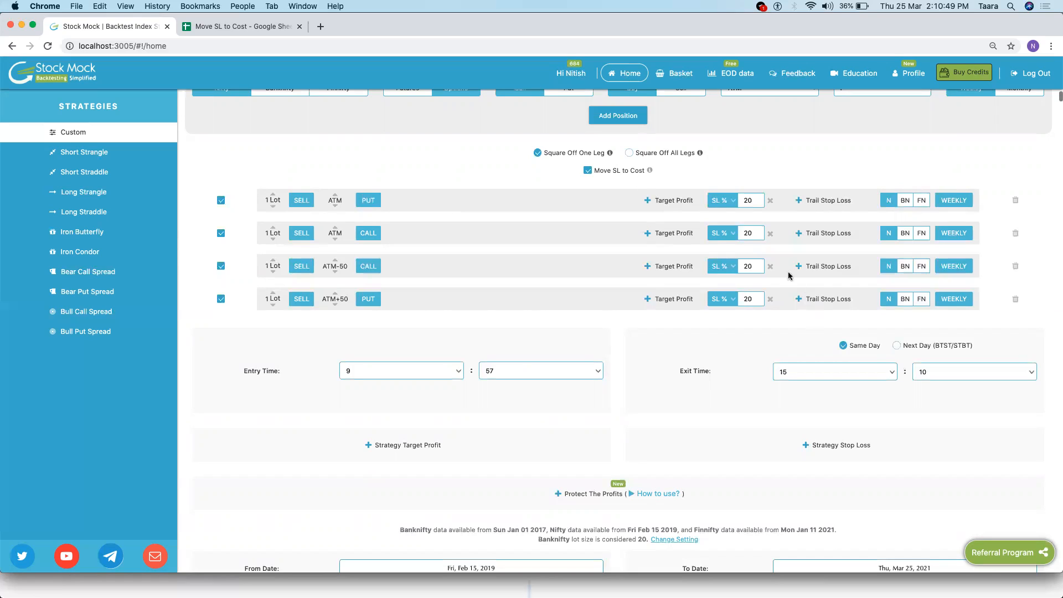
click(770, 265)
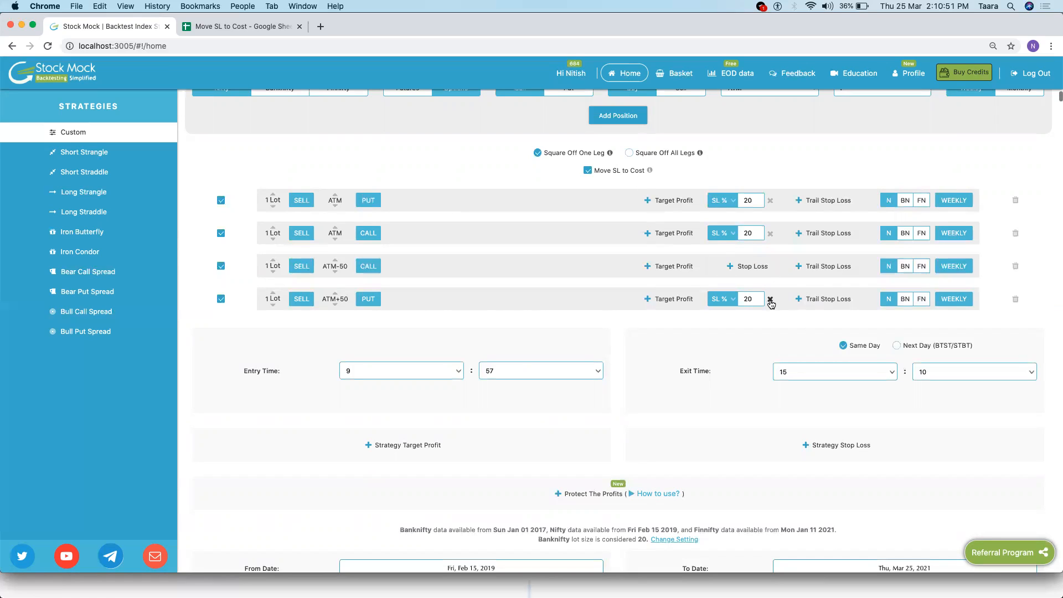
click(770, 299)
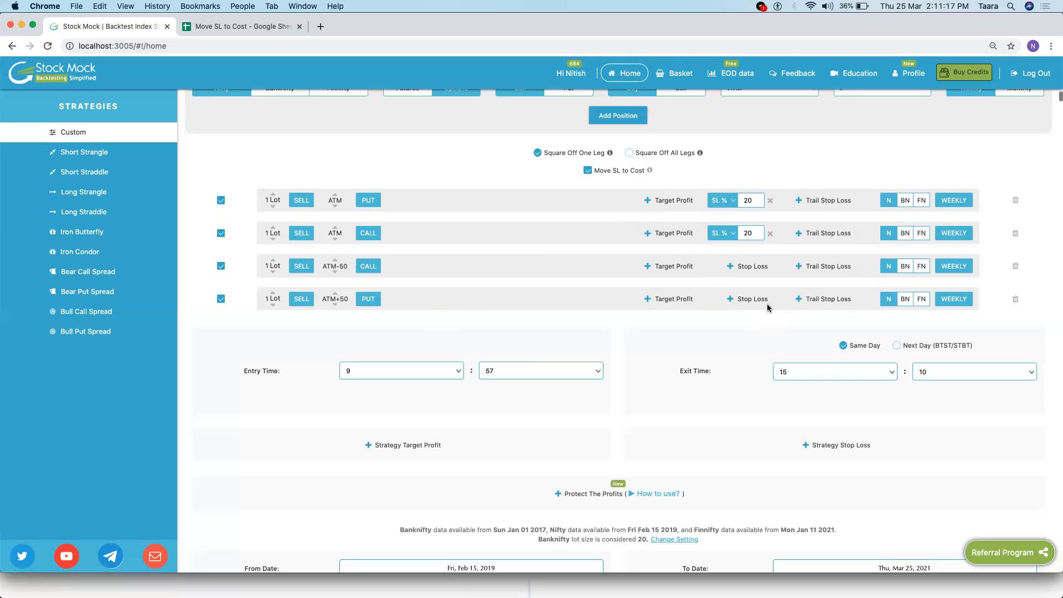
scroll(749, 322, down, 3)
scroll(749, 323, down, 3)
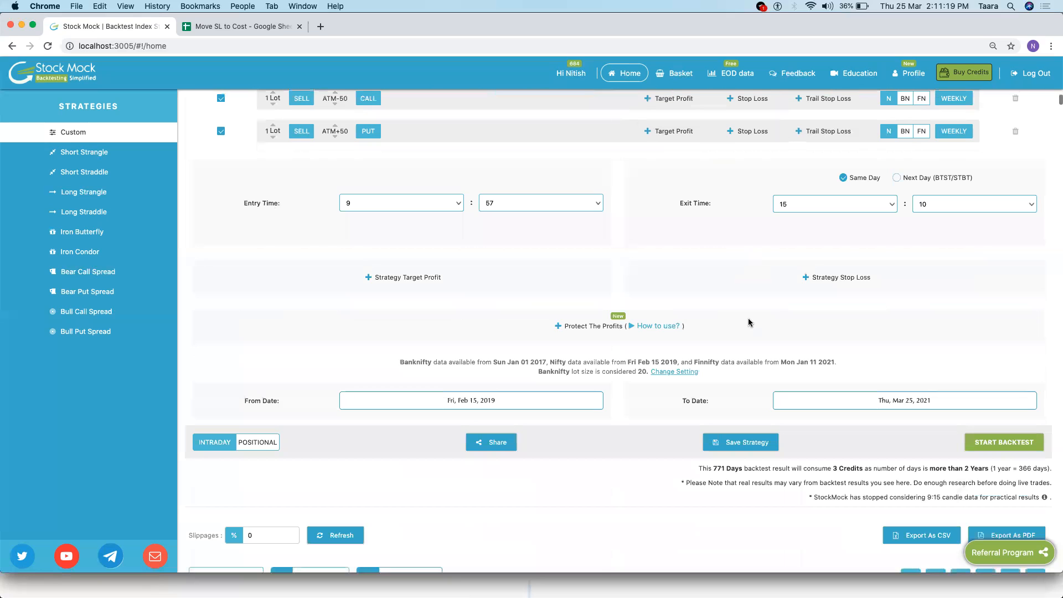
click(976, 446)
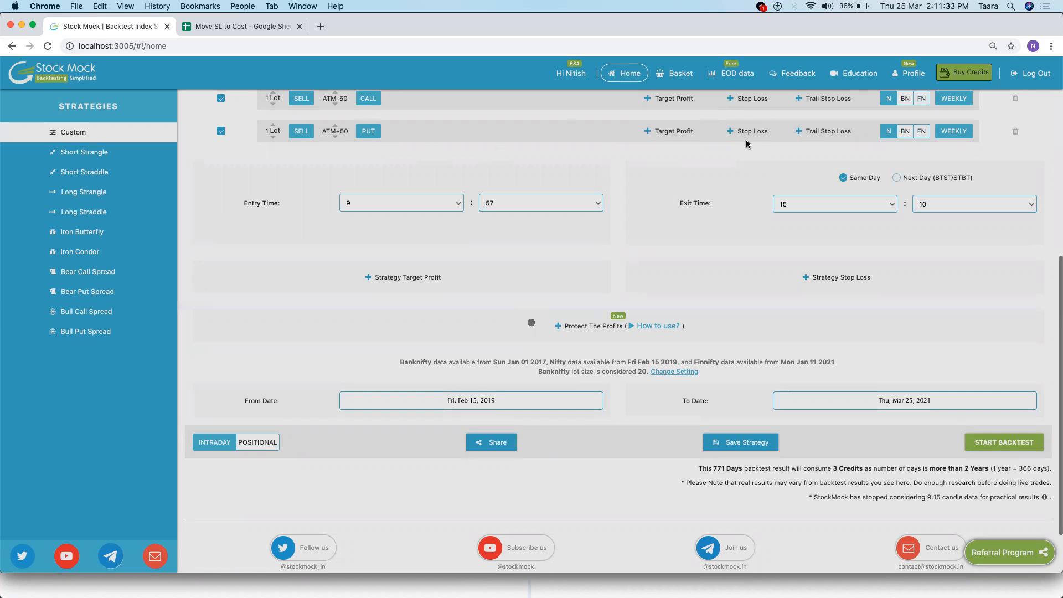
Group the backtest results by date
scroll(742, 166, up, 3)
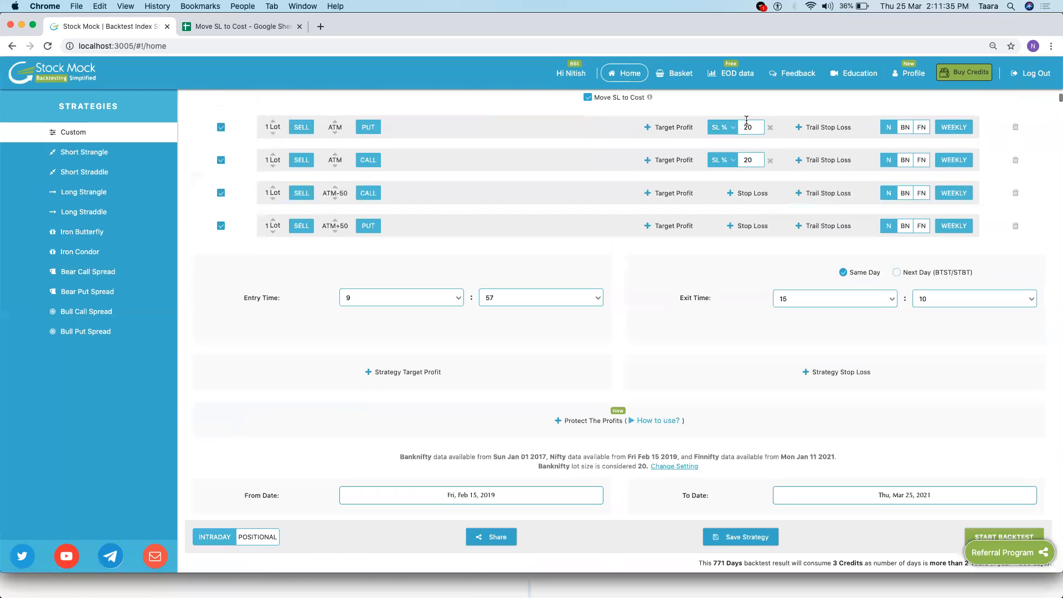
scroll(722, 282, down, 15)
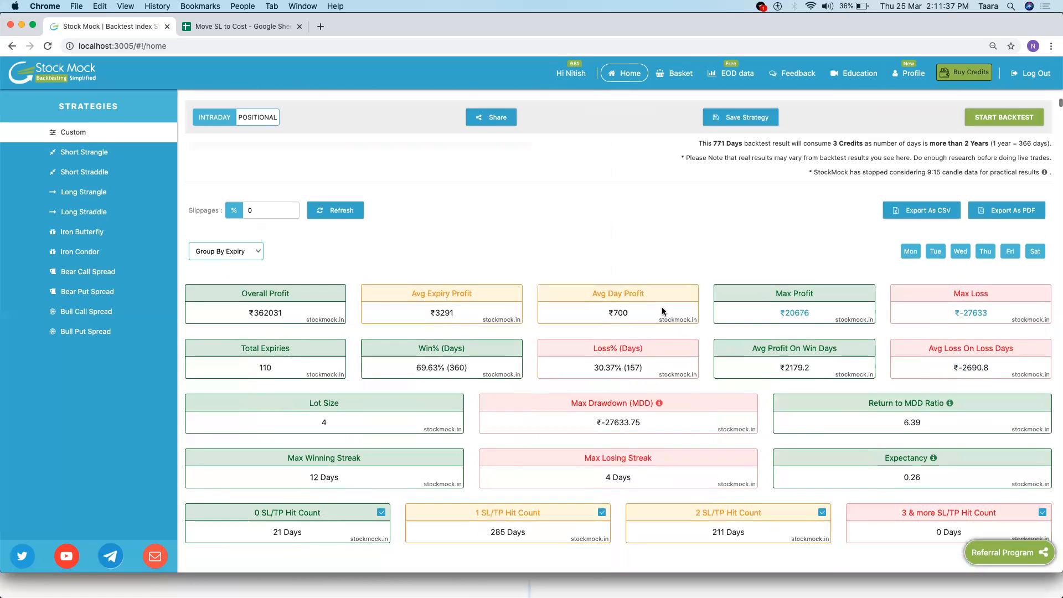
scroll(547, 301, up, 7)
click(235, 271)
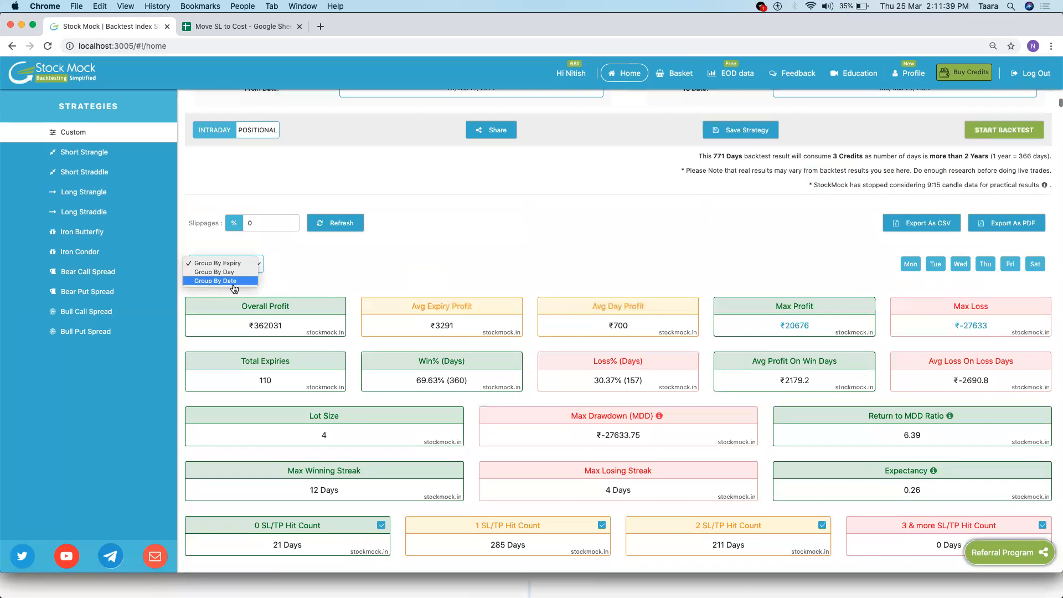
click(527, 328)
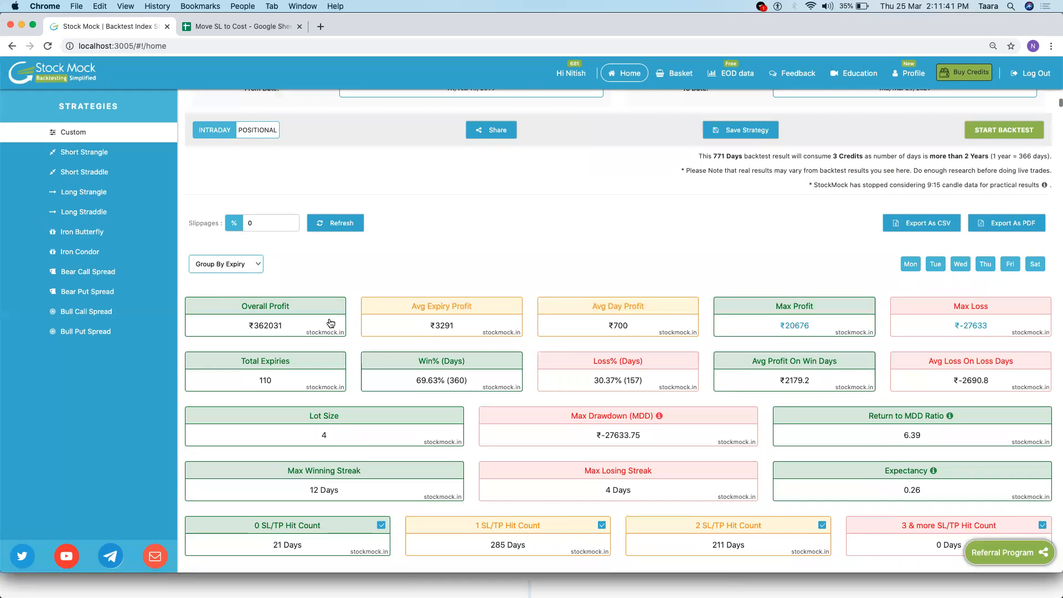
Inspect the ATM put leg's stop-loss exit on 15 Feb 2019 and identify the neighbouring call leg columns
scroll(409, 308, down, 5)
scroll(410, 306, up, 1)
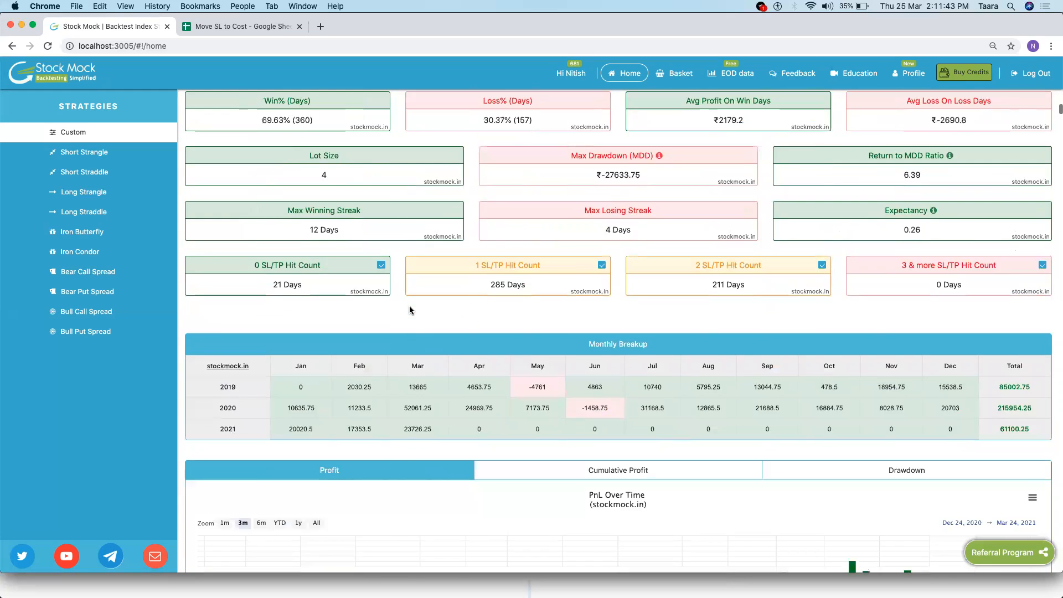
scroll(410, 306, down, 10)
drag(567, 243, 752, 326)
click(752, 325)
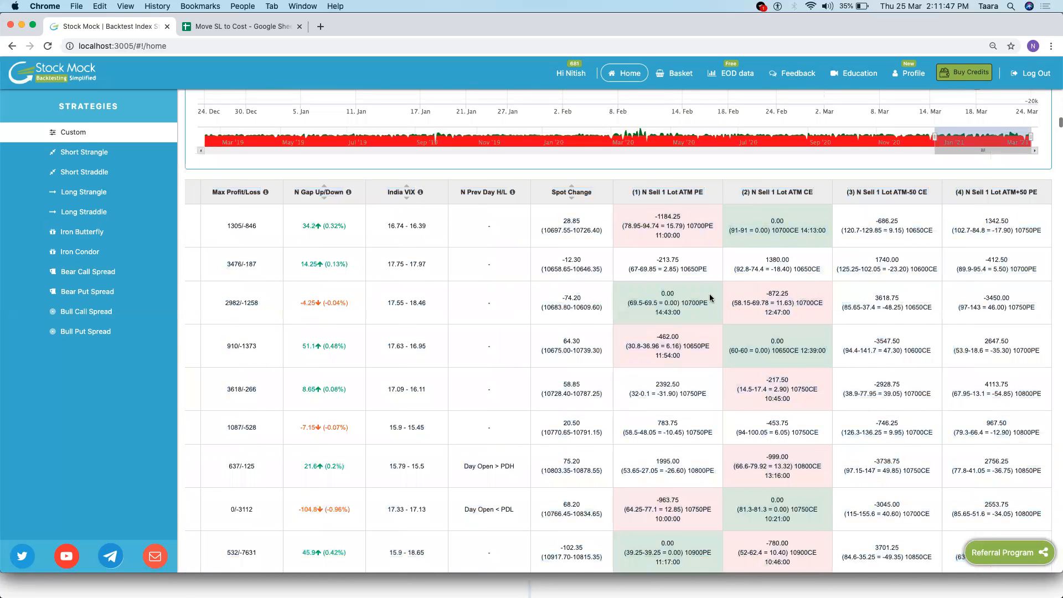
mouse_move(657, 237)
mouse_down()
mouse_move(686, 238)
mouse_move(645, 225)
mouse_up()
click(644, 225)
drag(815, 196, 805, 194)
drag(929, 195, 921, 192)
click(921, 193)
drag(683, 235, 655, 237)
Compare the ATM call leg's exit at cost on 15 Feb 2019 with the result of the ATM-50 call leg without a stop loss
click(803, 239)
double_click(808, 193)
click(741, 232)
double_click(799, 224)
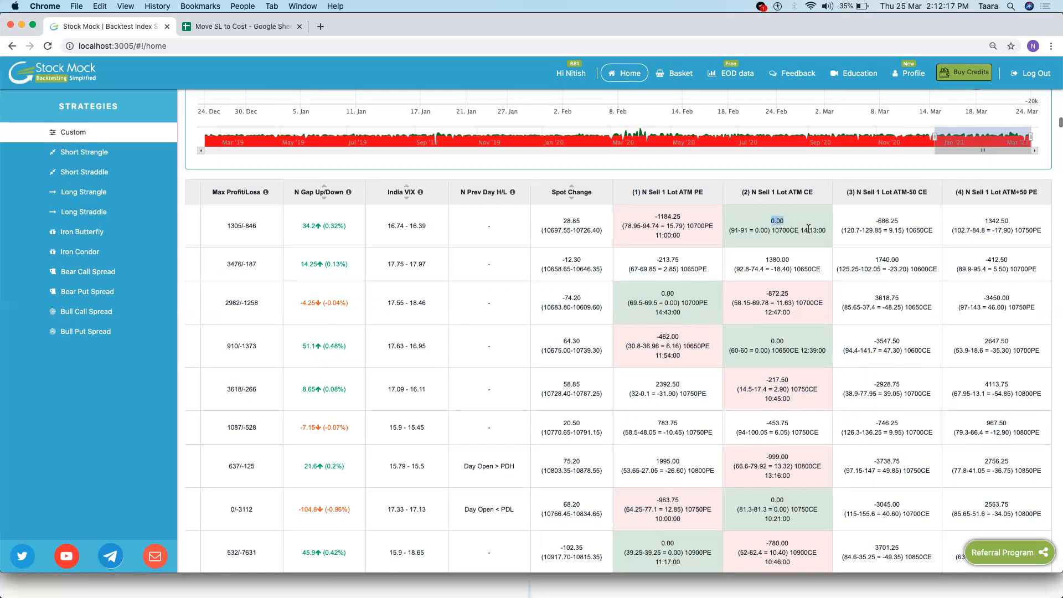
click(902, 220)
triple_click(898, 234)
click(868, 224)
Review the summary statistics and monthly breakup of this backtest, and return to the leg settings
scroll(604, 324, up, 10)
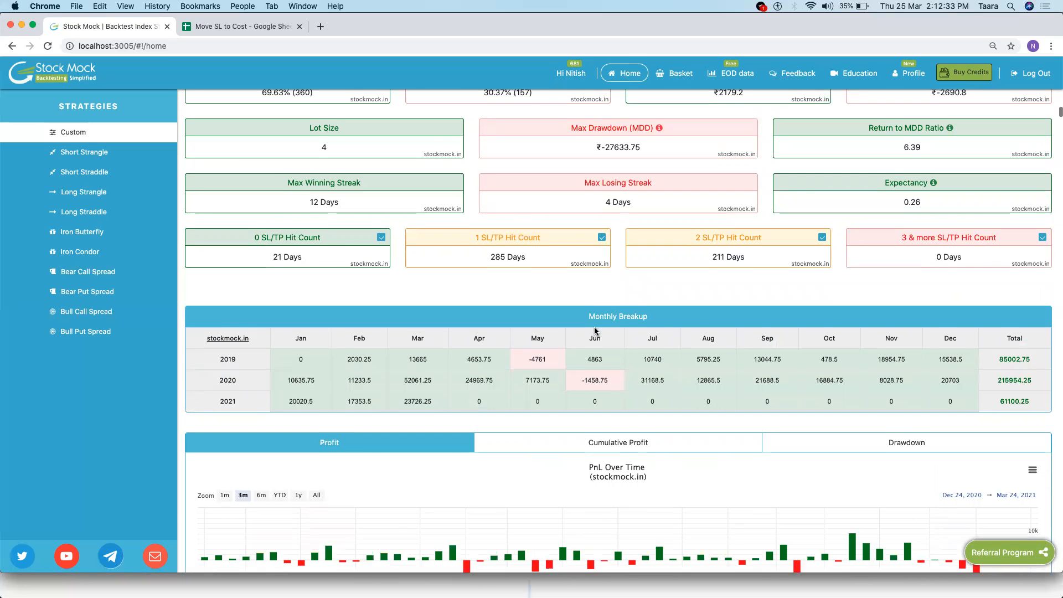
scroll(610, 332, up, 3)
scroll(626, 390, down, 3)
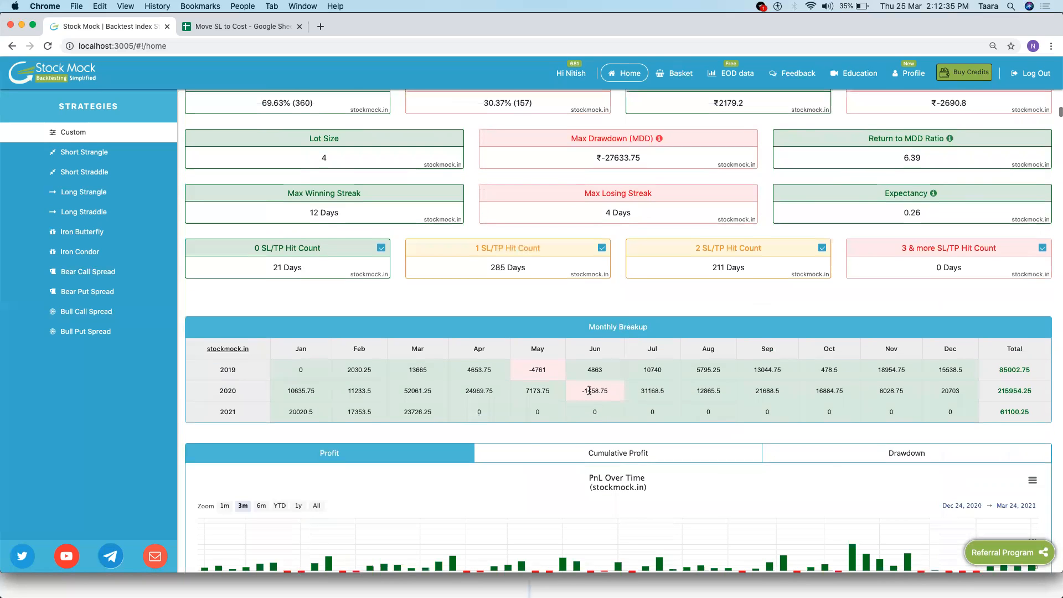
scroll(585, 328, up, 15)
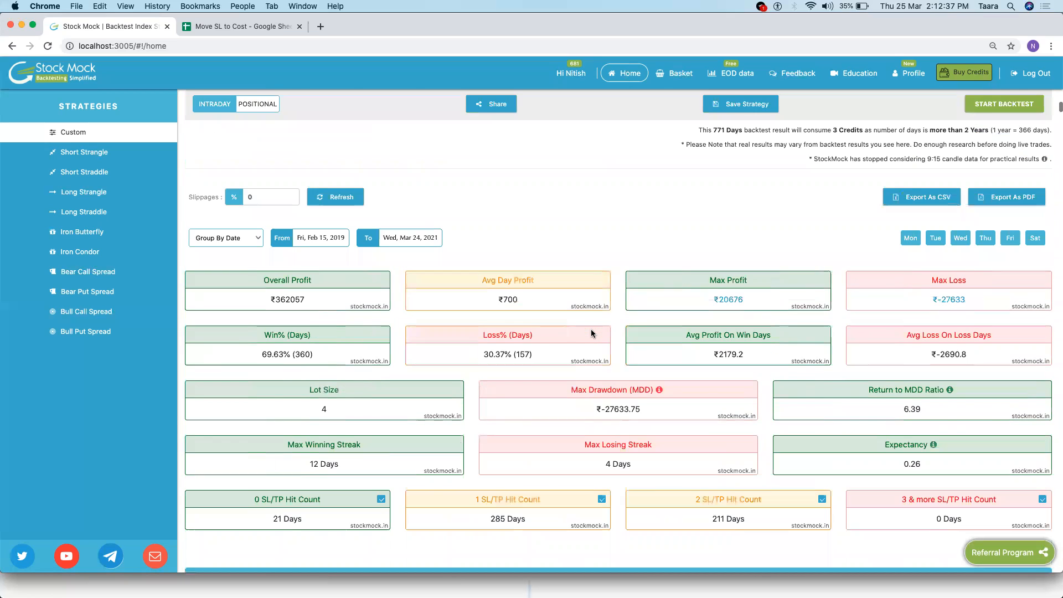
scroll(593, 337, up, 3)
scroll(597, 339, down, 2)
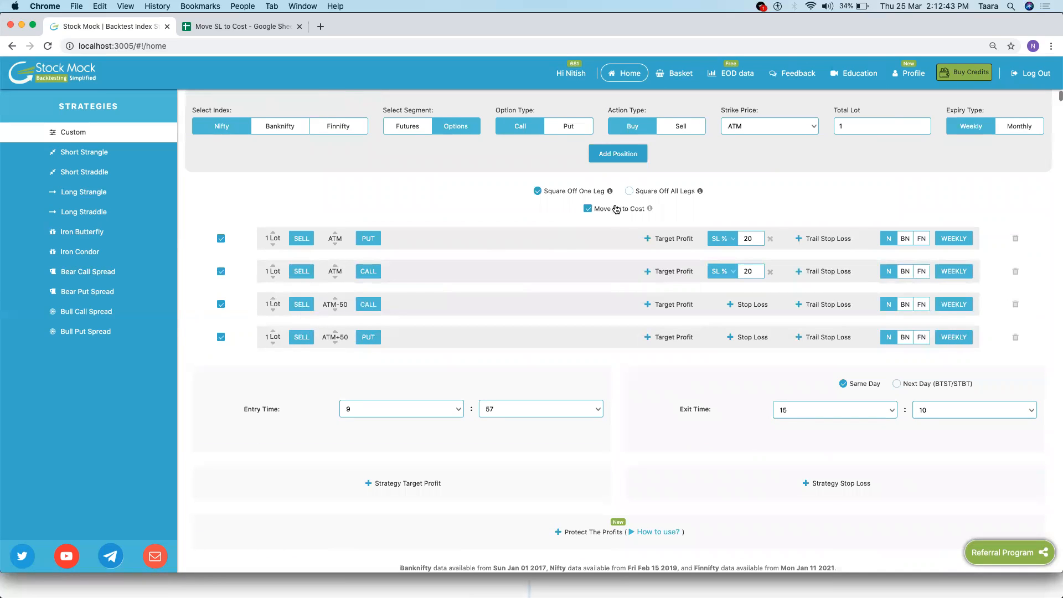
Check the ATM+50 put leg's action and the four-leg setup against the results summary
click(302, 340)
click(303, 342)
scroll(574, 281, up, 1)
scroll(572, 280, down, 5)
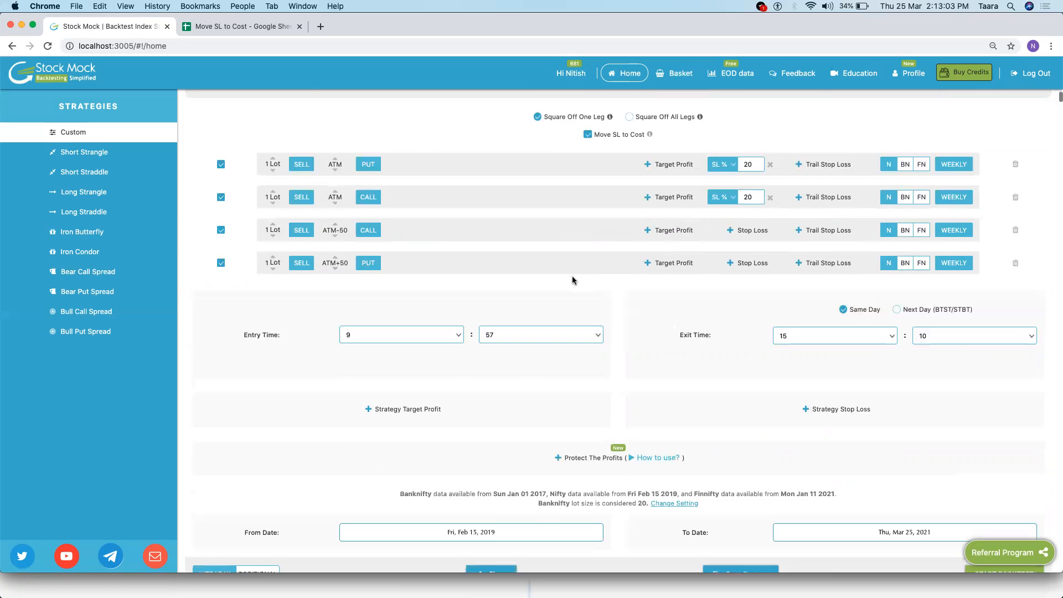
scroll(573, 280, down, 10)
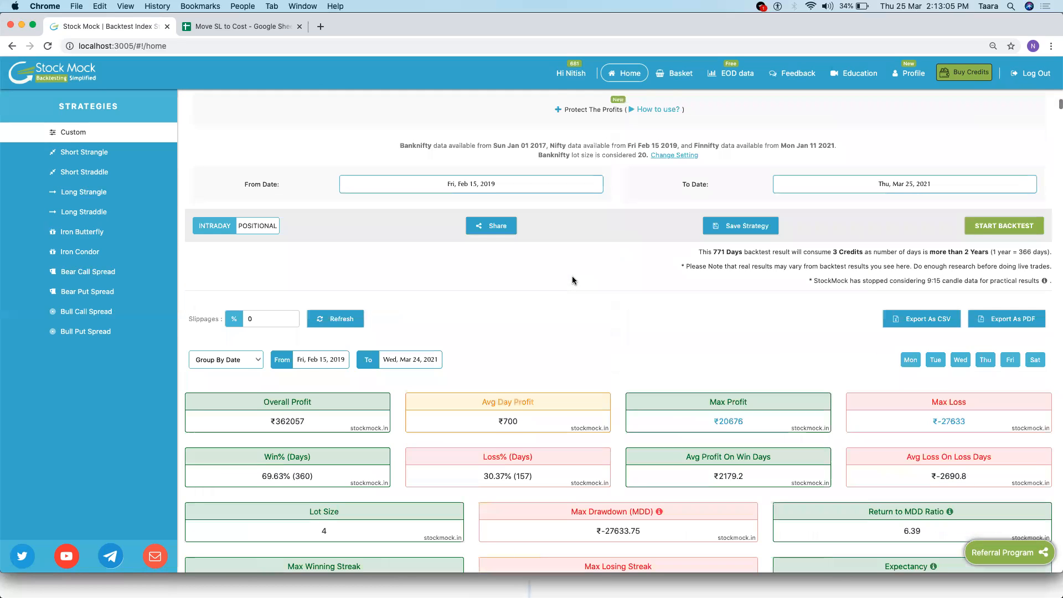
scroll(573, 280, down, 8)
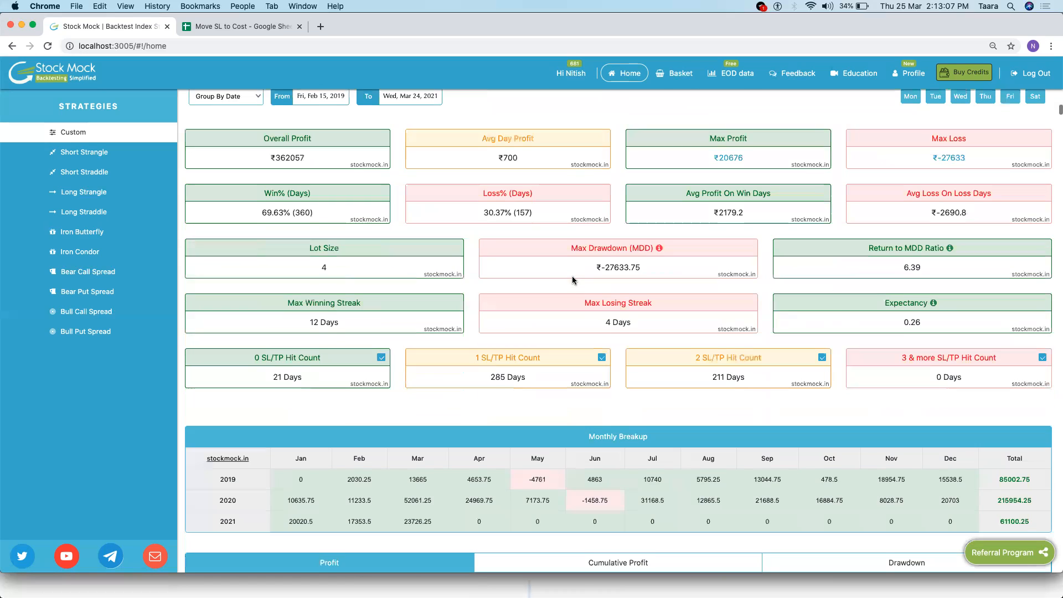
Restore the 20% stop losses on the ATM-50 call and ATM+50 put legs and rerun the backtest
scroll(573, 276, up, 17)
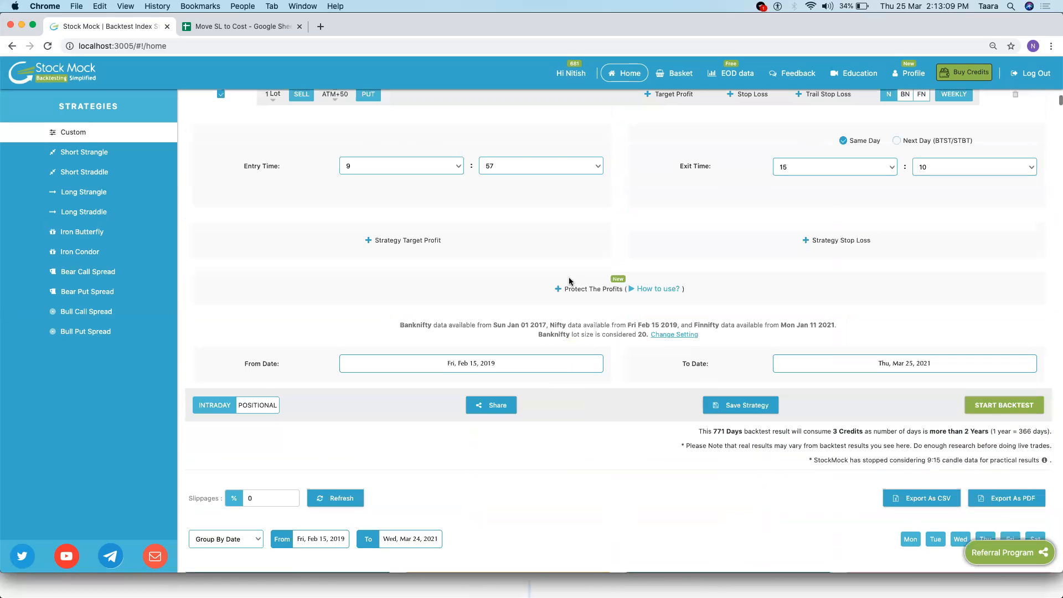
scroll(693, 238, up, 3)
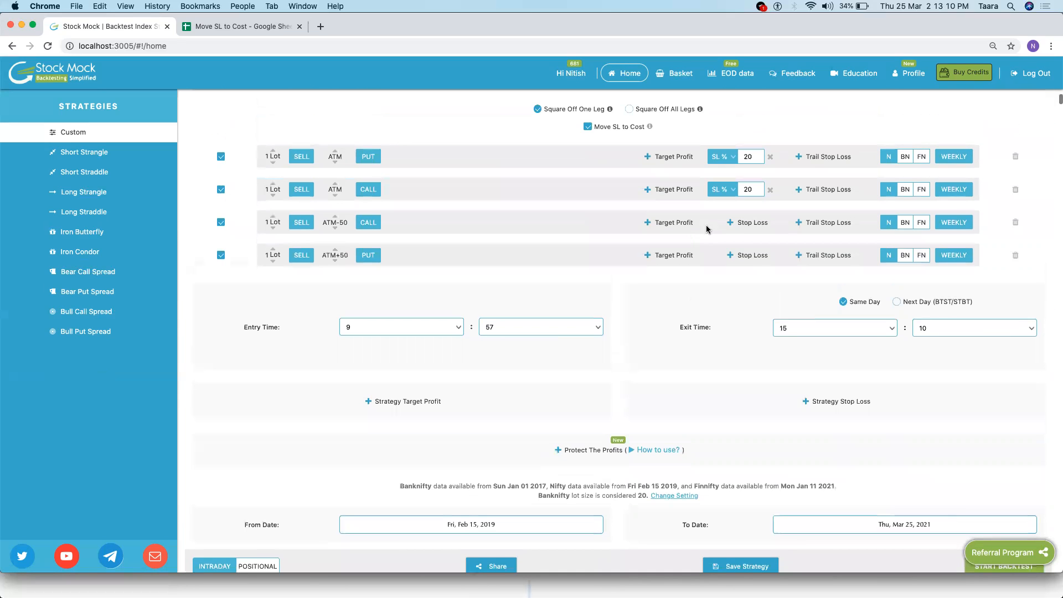
click(759, 223)
click(753, 256)
scroll(752, 255, down, 8)
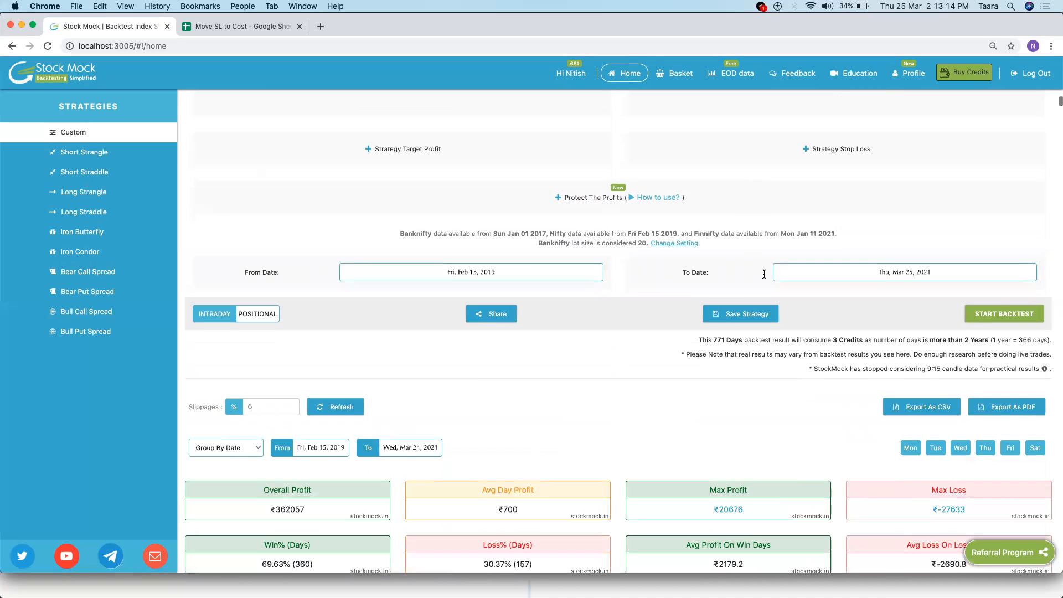
click(989, 317)
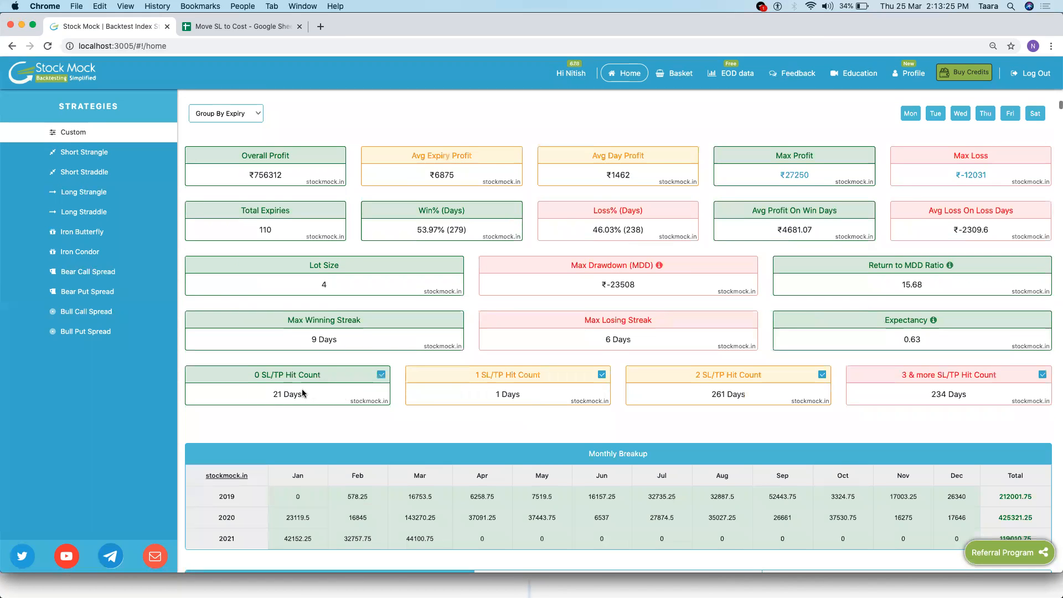
Examine the 0 SL/TP Hit Count days alongside the stop losses set on all four legs
drag(254, 377, 324, 381)
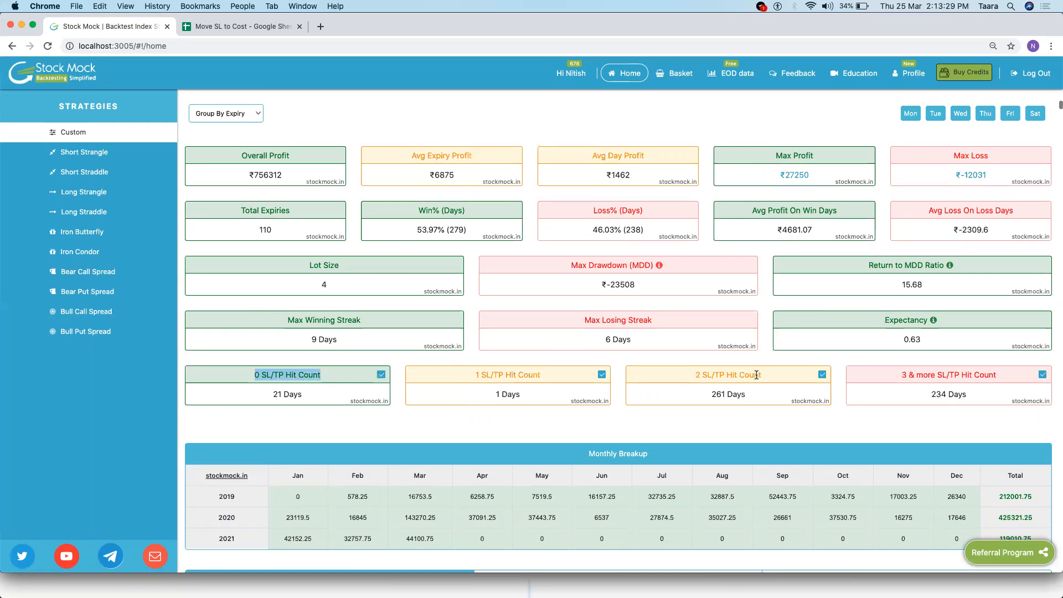
click(327, 392)
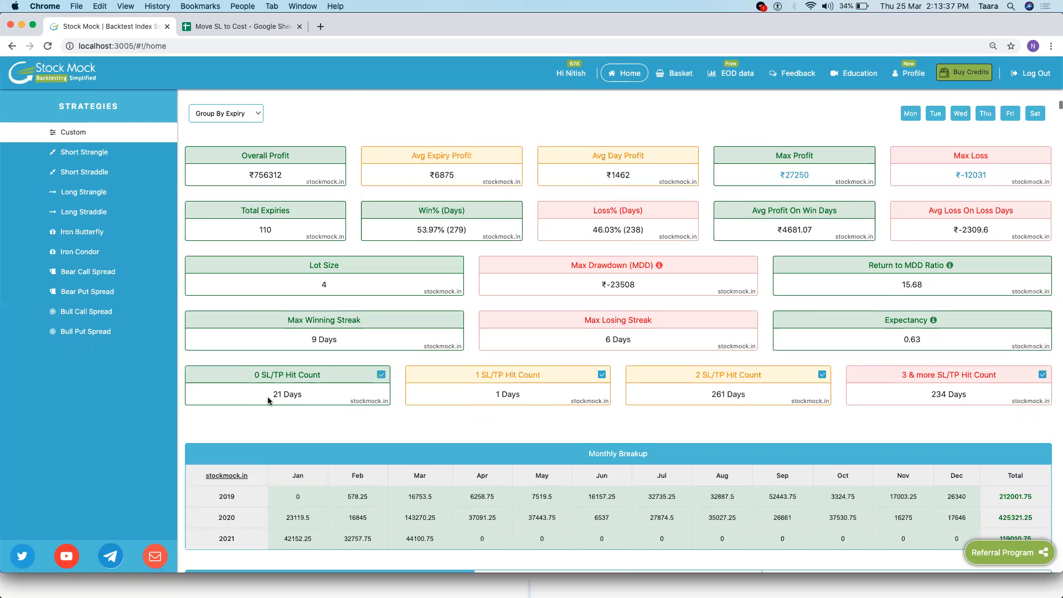
drag(291, 398, 294, 400)
scroll(305, 402, up, 15)
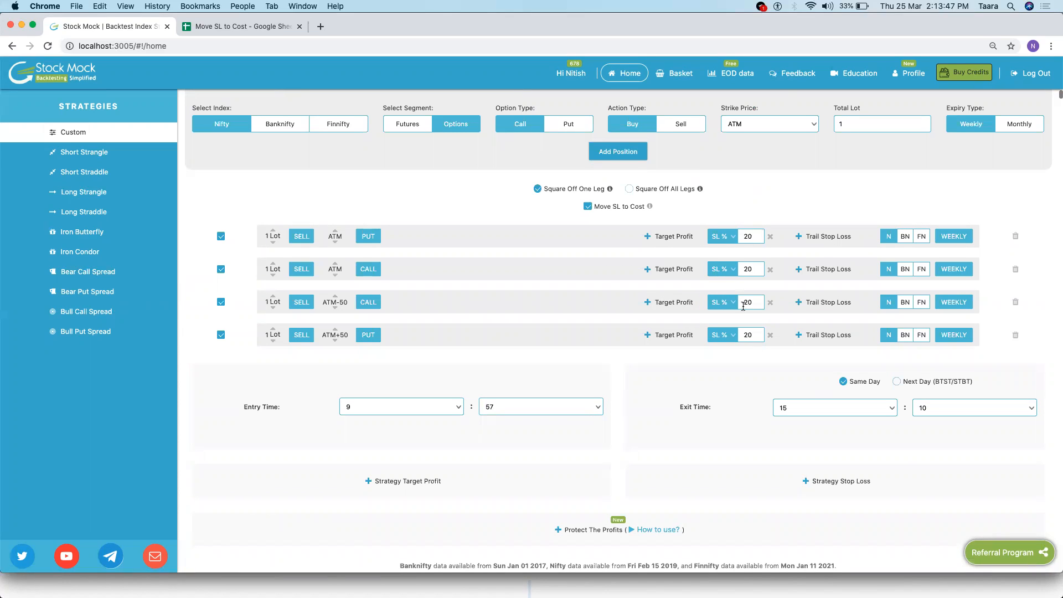
scroll(506, 396, down, 12)
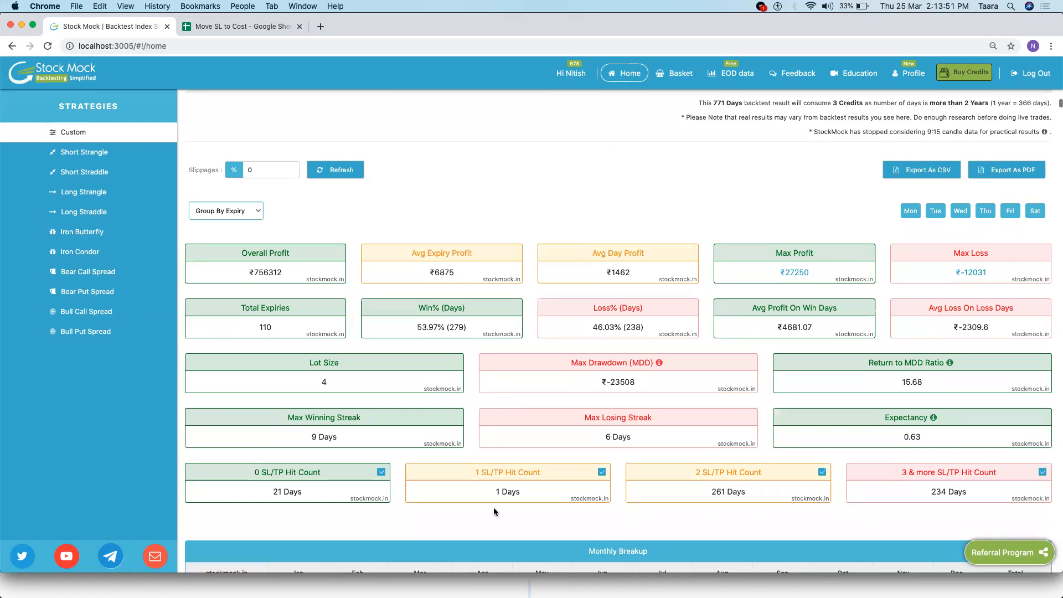
Compare the number of days with 1 SL/TP hit and 2 SL/TP hits
drag(529, 498, 490, 497)
drag(742, 490, 704, 491)
click(703, 490)
Restrict the backtest results to the 0 SL/TP hit days by excluding the 1, 2 and 3 & more hit counts
scroll(703, 490, down, 3)
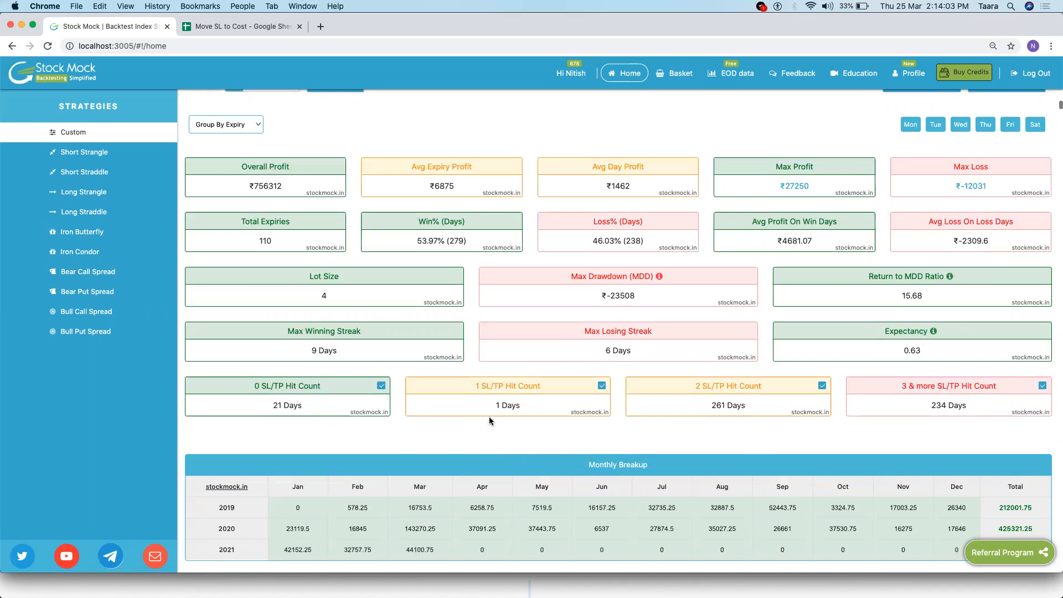
scroll(491, 418, down, 1)
scroll(494, 416, down, 1)
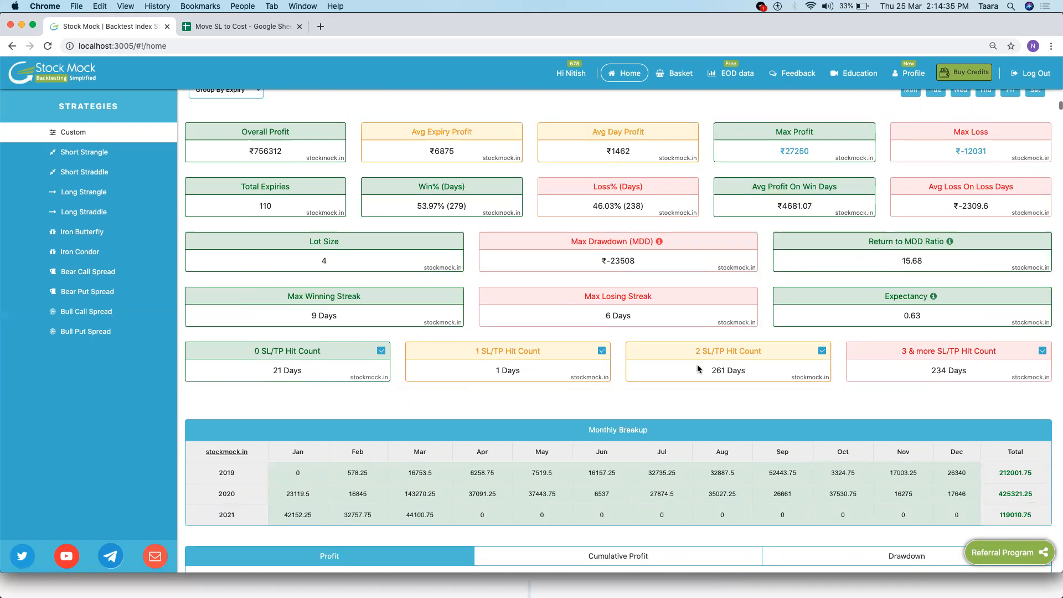
click(823, 352)
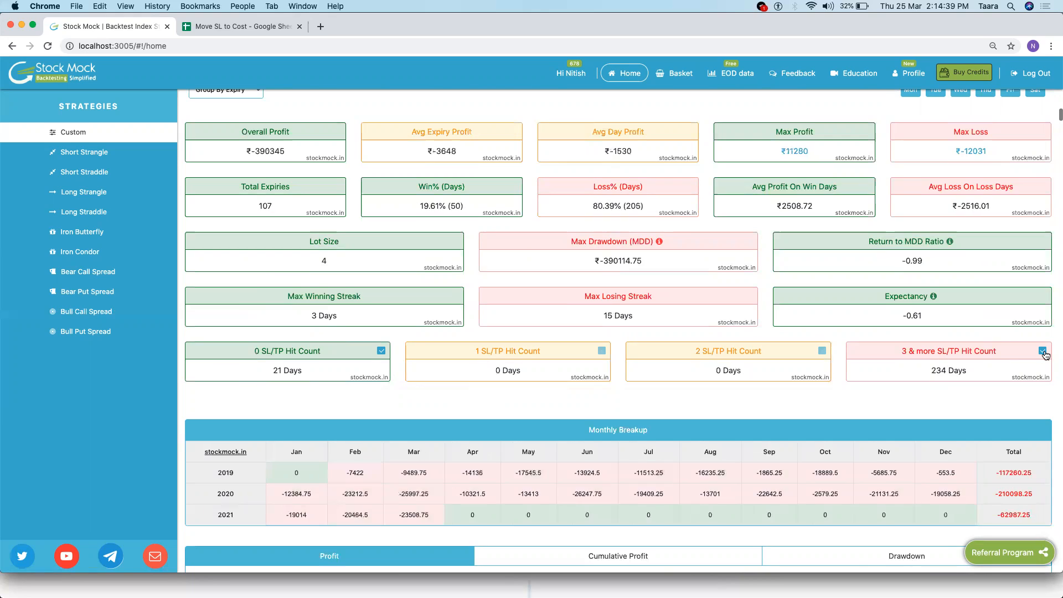
click(1042, 352)
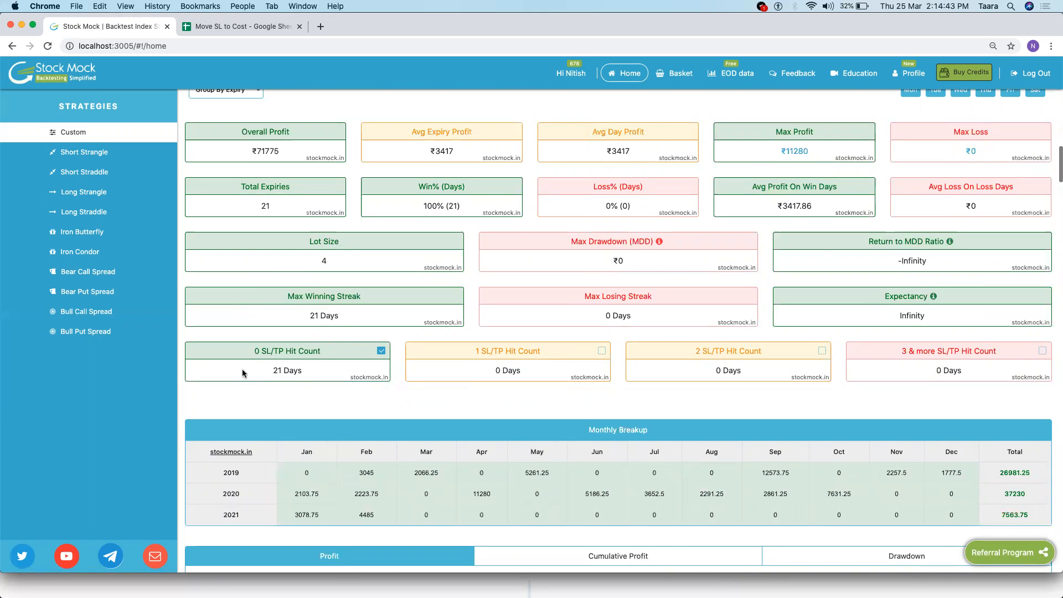
Examine the day count, win percentage, monthly breakup and expiry-wise results of the 0 SL/TP hit days
mouse_move(260, 371)
mouse_down()
mouse_move(298, 369)
mouse_move(267, 371)
mouse_up()
click(303, 370)
click(268, 370)
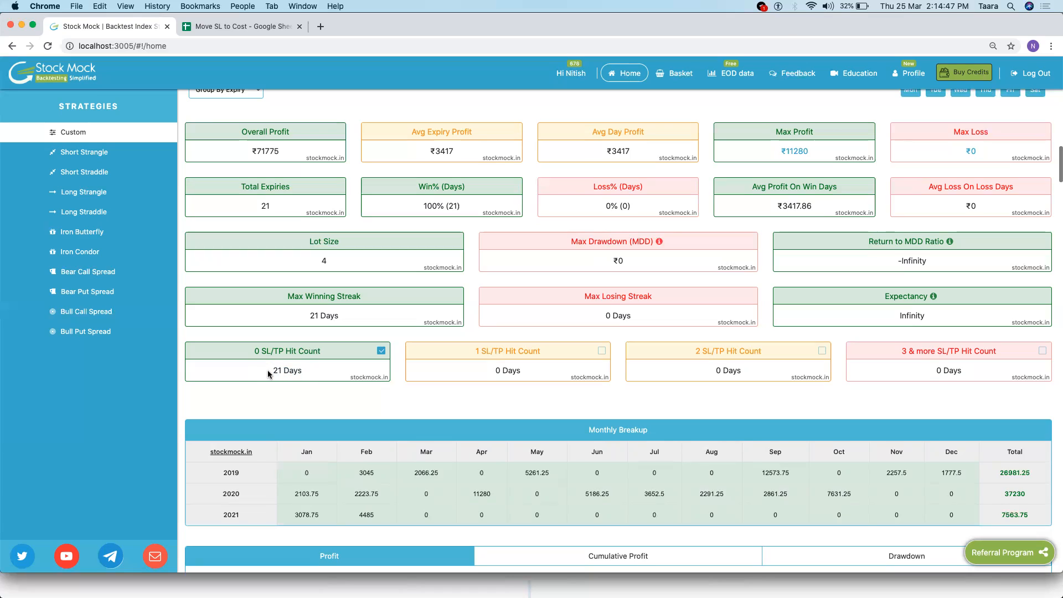
drag(634, 157, 601, 152)
drag(427, 206, 460, 206)
scroll(555, 345, down, 5)
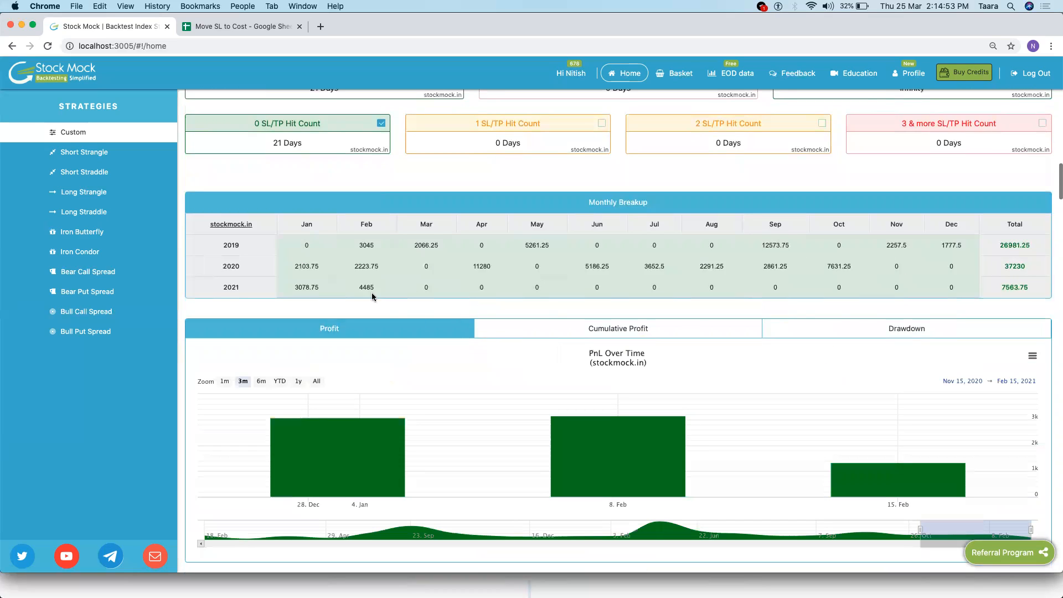
scroll(454, 287, down, 5)
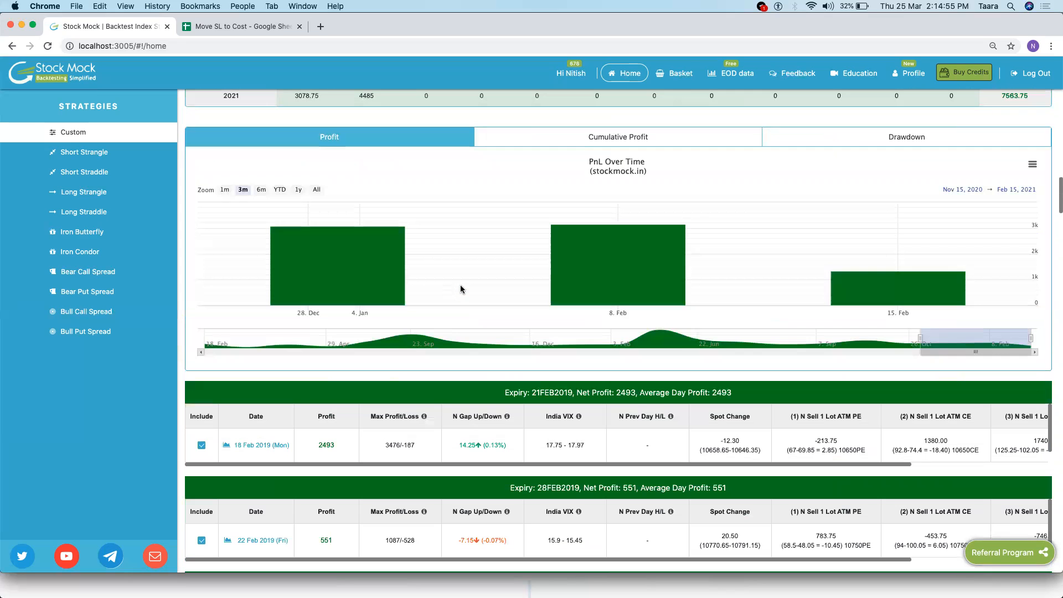
scroll(420, 282, up, 7)
scroll(343, 281, up, 4)
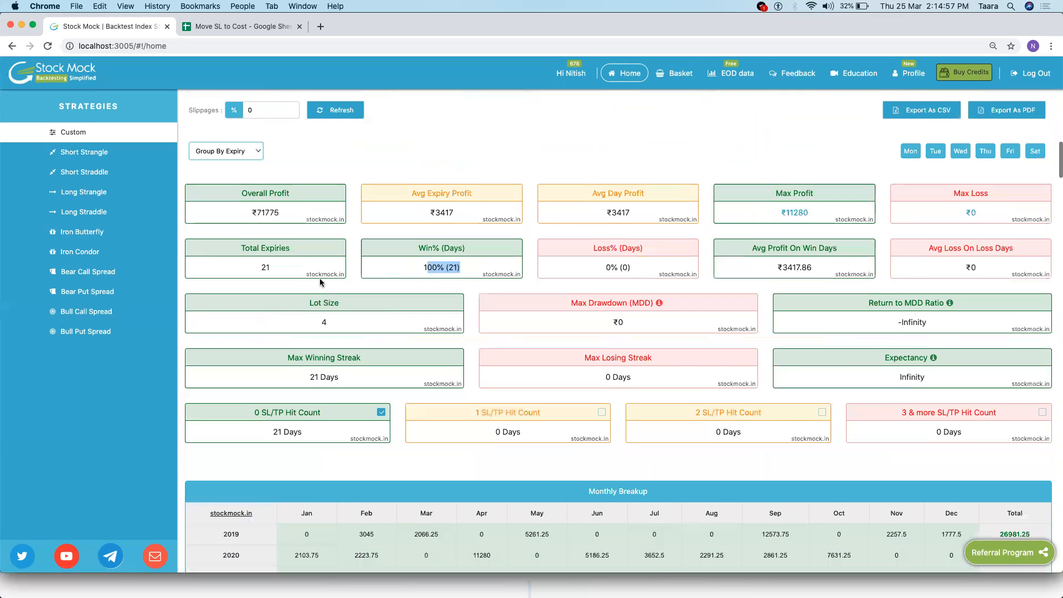
Group the results by date and review the daily trades of the 0 SL/TP hit days
click(232, 166)
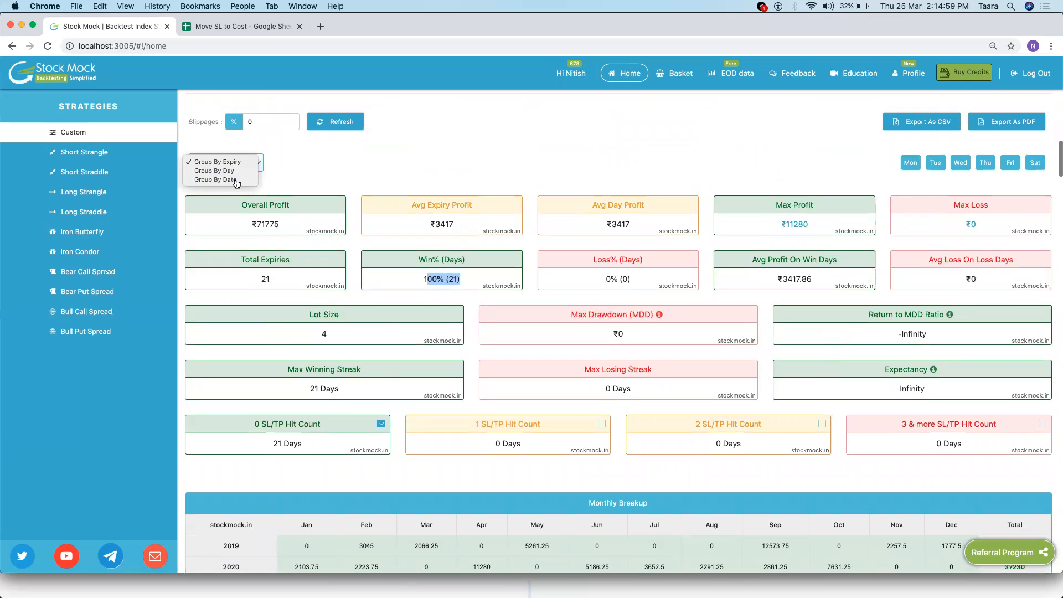
click(219, 179)
scroll(435, 221, down, 10)
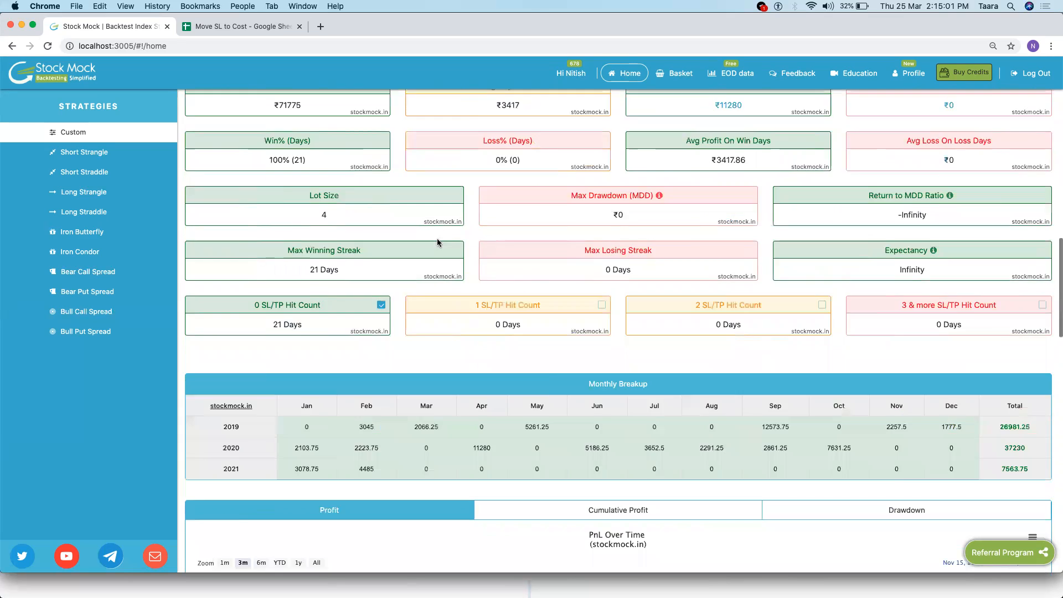
scroll(610, 307, down, 3)
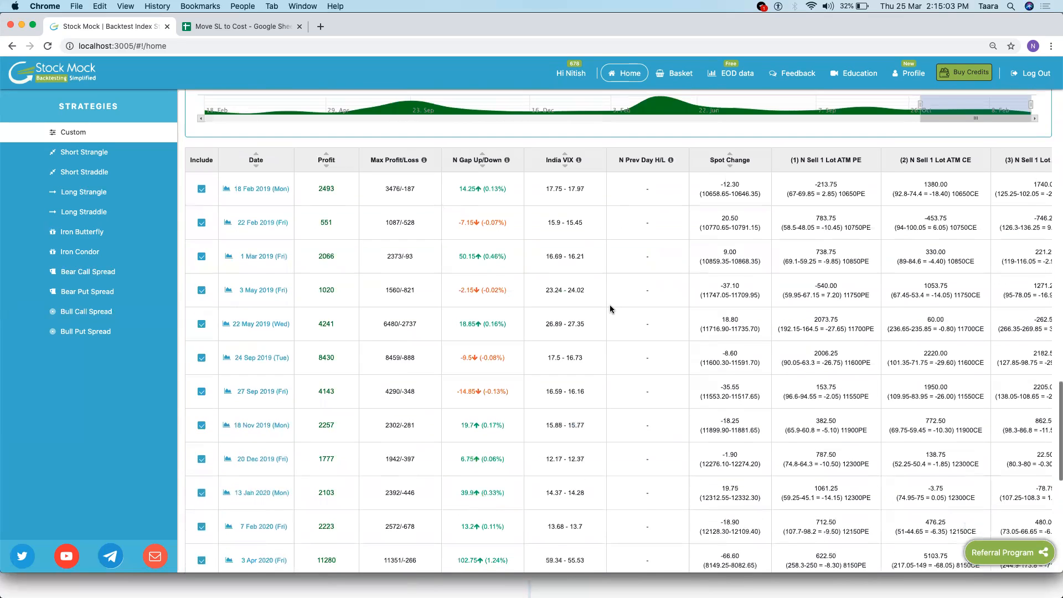
scroll(610, 307, up, 15)
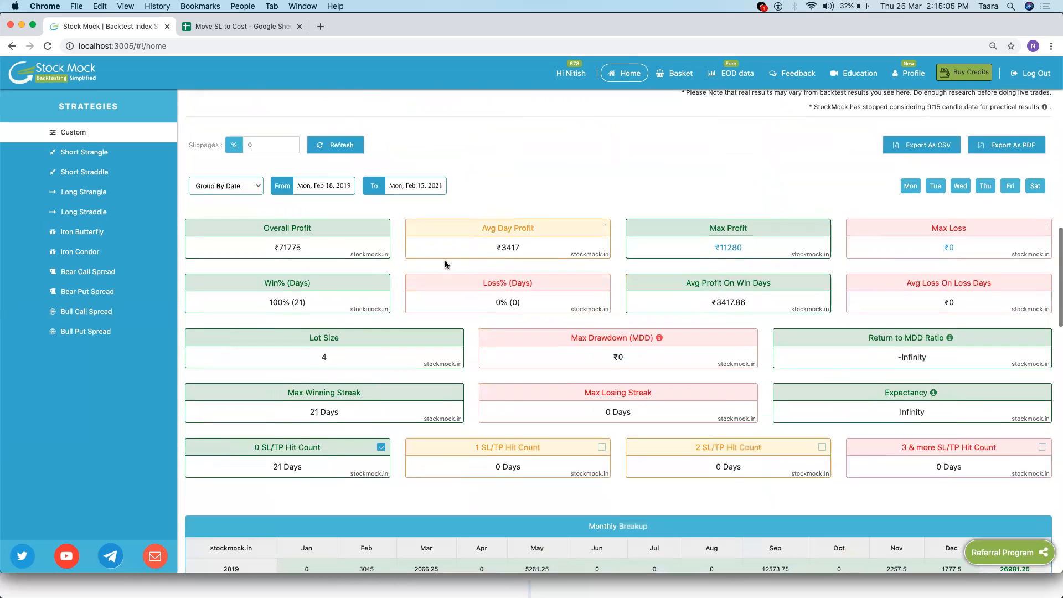
Isolate the 1 SL/TP hit days and the 2 SL/TP hit days in turn, reviewing the daily trades with two hits
scroll(444, 261, down, 2)
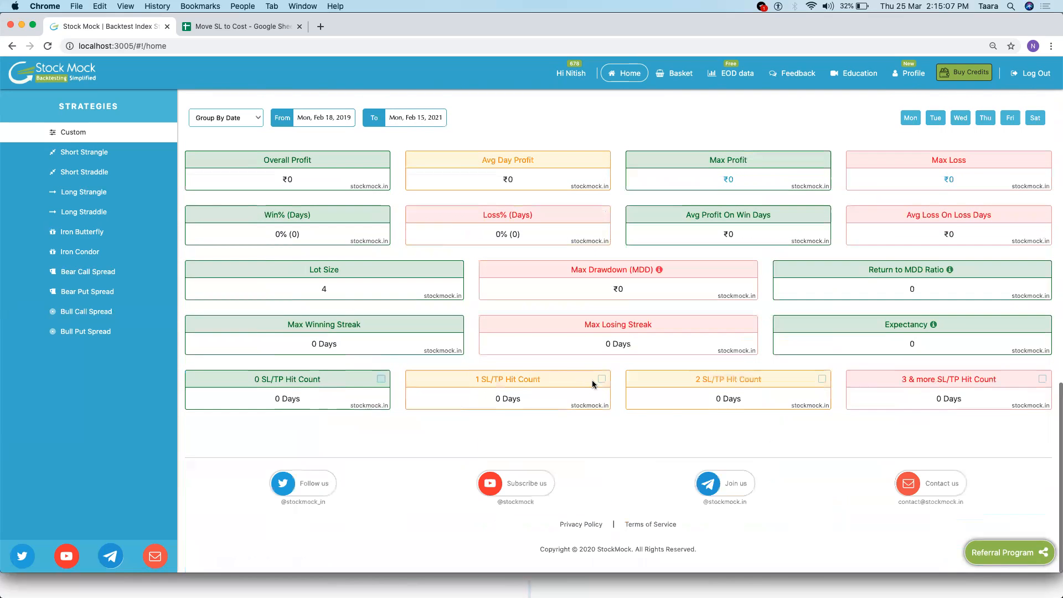
click(601, 380)
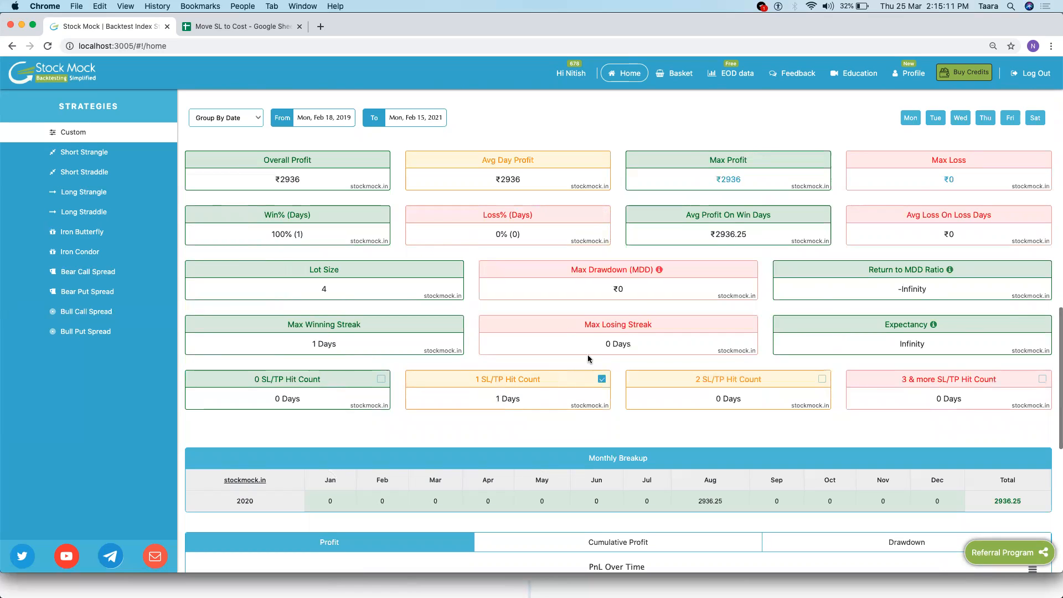
click(603, 379)
click(822, 381)
scroll(557, 326, down, 1)
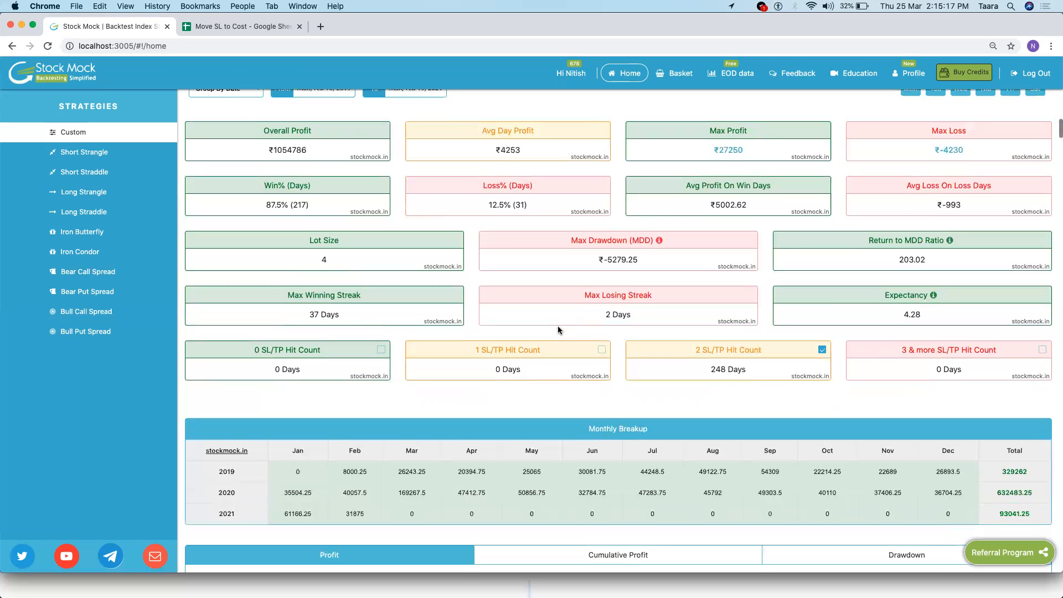
scroll(562, 315, down, 10)
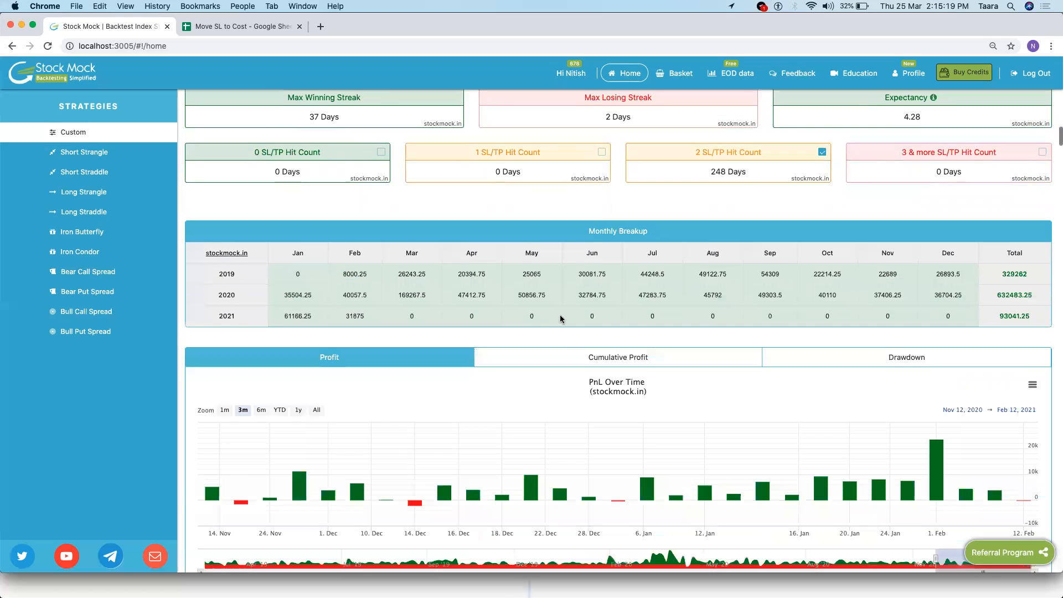
scroll(570, 319, down, 3)
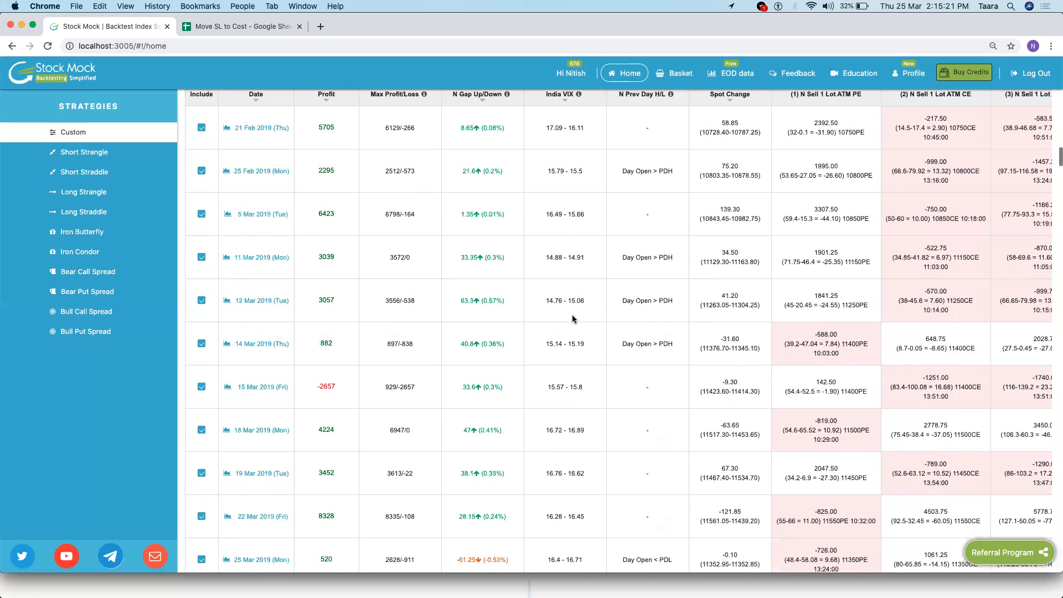
scroll(573, 318, up, 15)
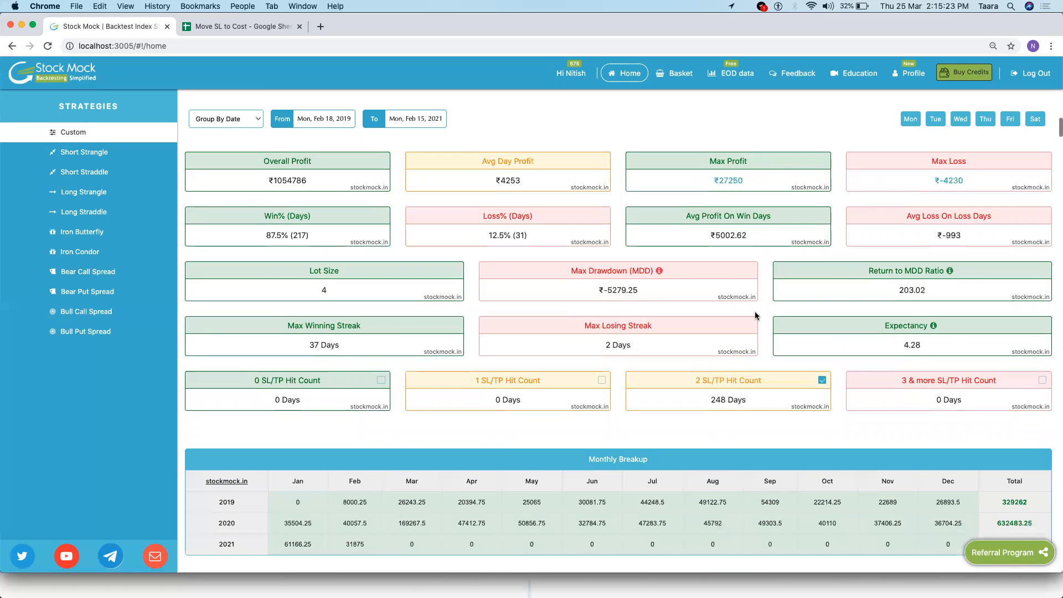
Show only the 3 & more SL/TP hit days and check their average day profit and loss figures
click(823, 381)
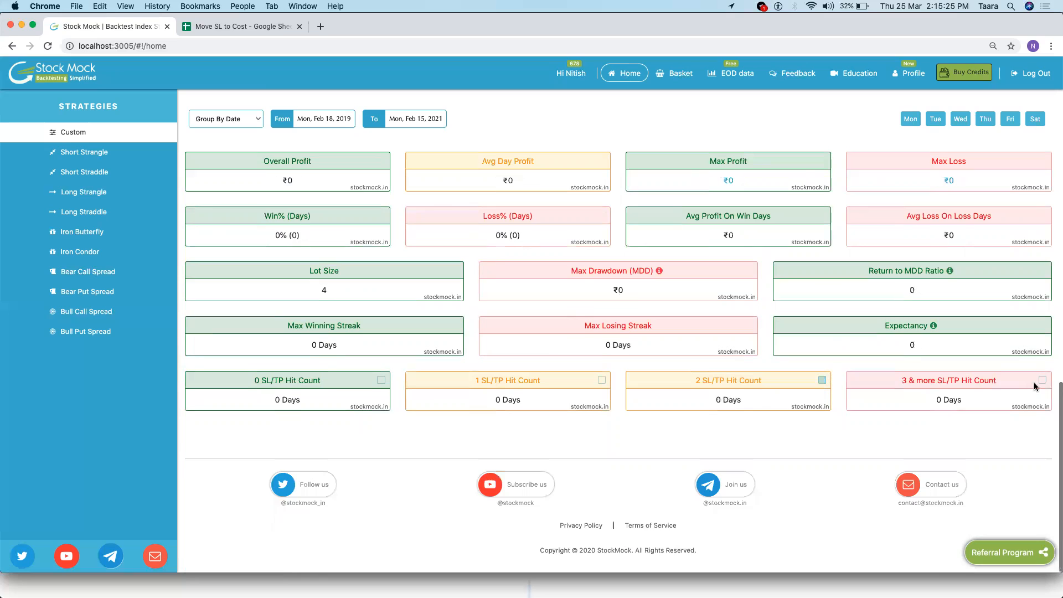
click(1042, 380)
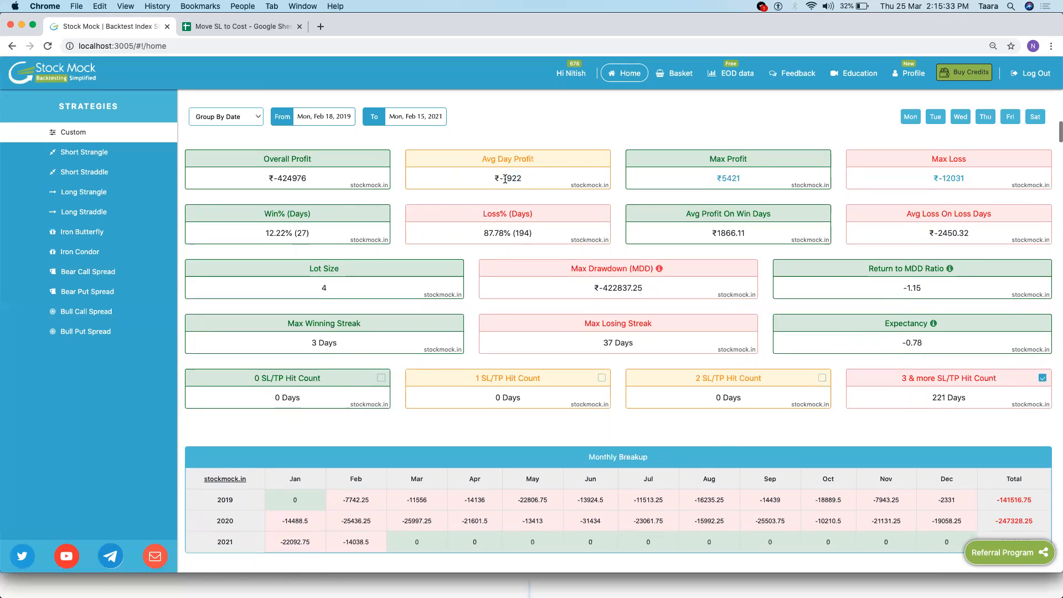
scroll(490, 261, down, 1)
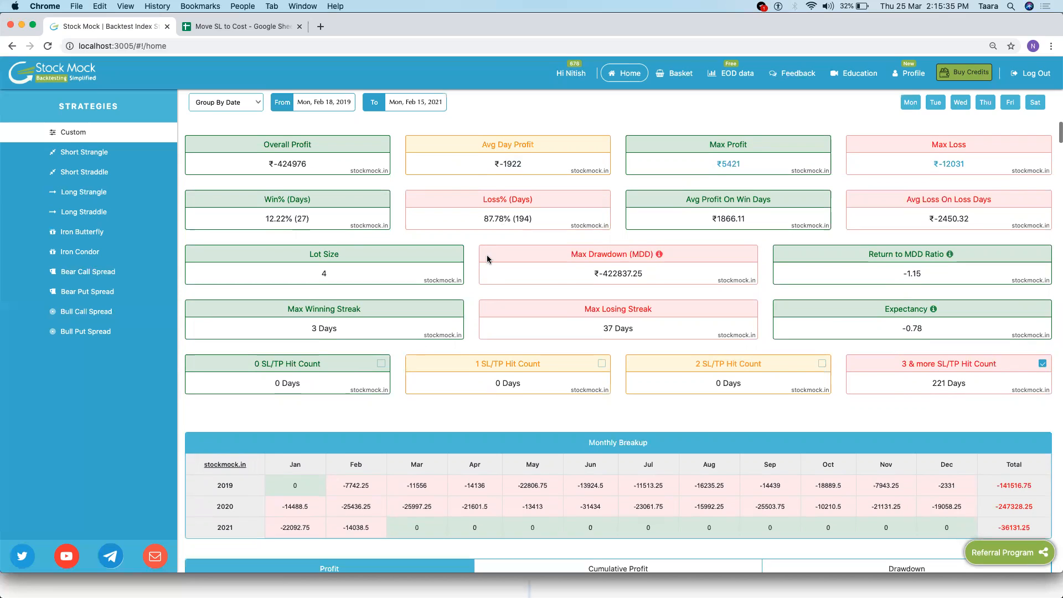
scroll(604, 386, down, 1)
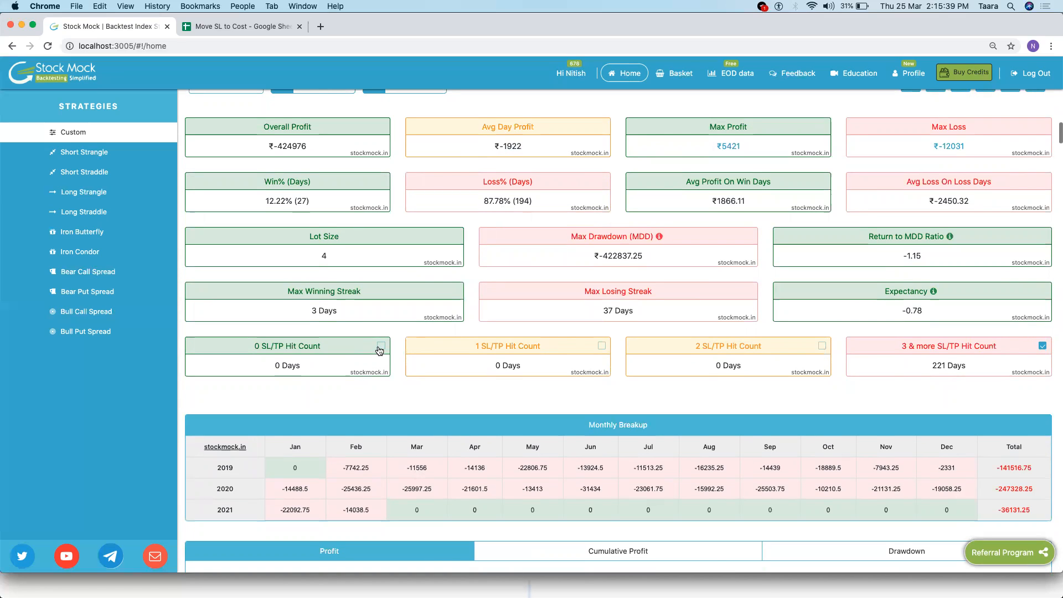
Include the 0, 1 and 2 SL/TP hit days in the results again alongside the 3 & more days
click(602, 347)
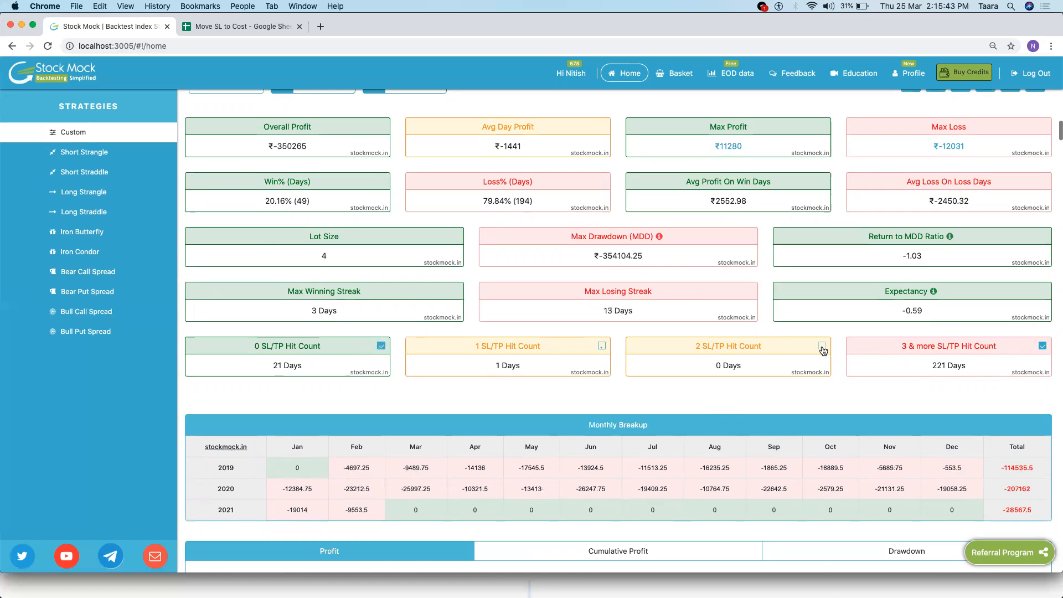
click(822, 347)
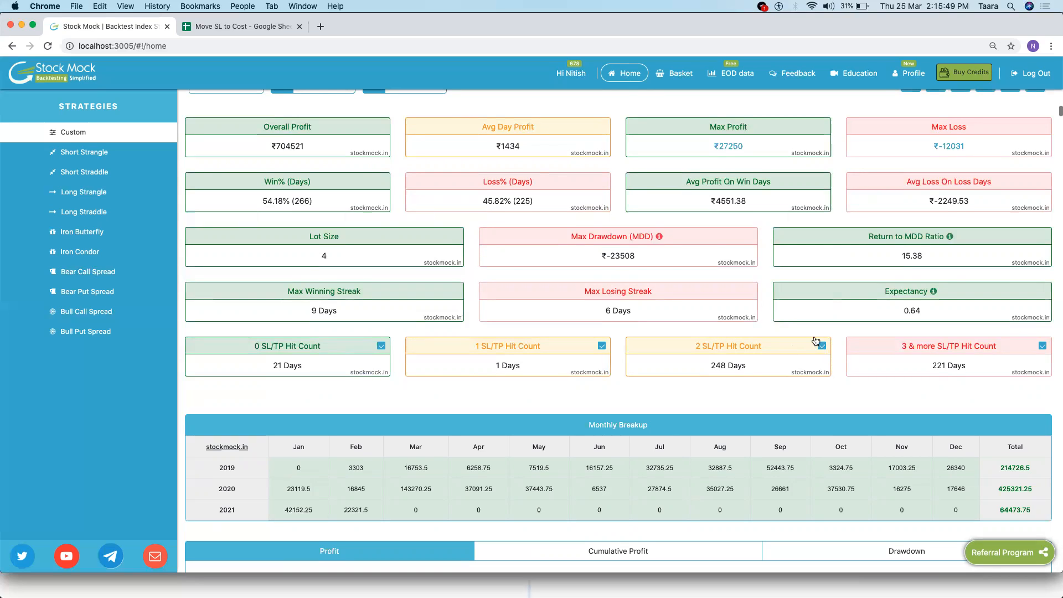
Save the four-leg short setup with 20% stop losses and Move SL to Cost as "Demo Strategy"
scroll(631, 359, up, 5)
scroll(622, 366, up, 10)
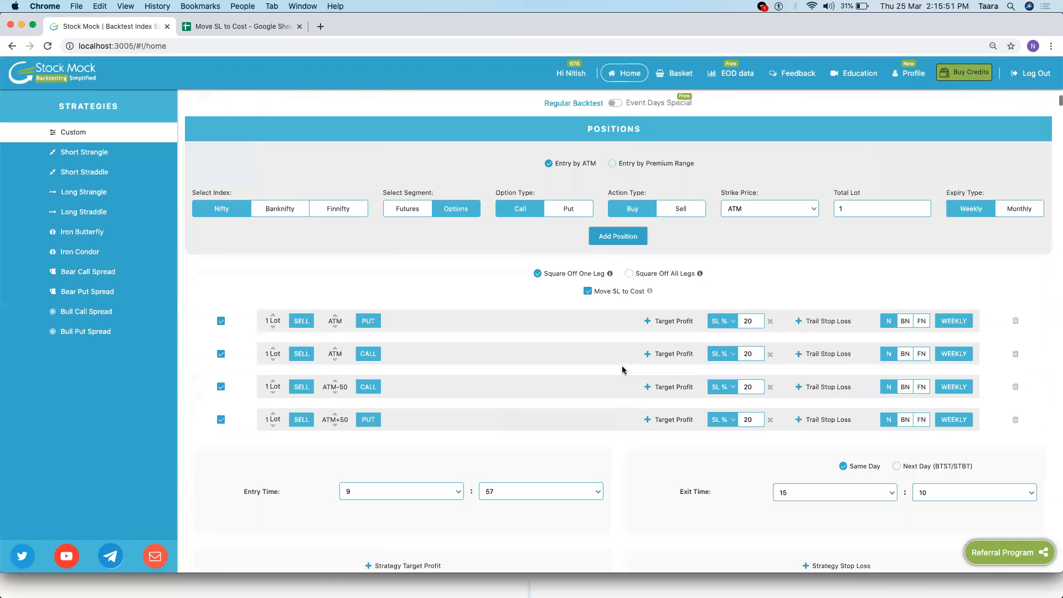
scroll(482, 333, down, 3)
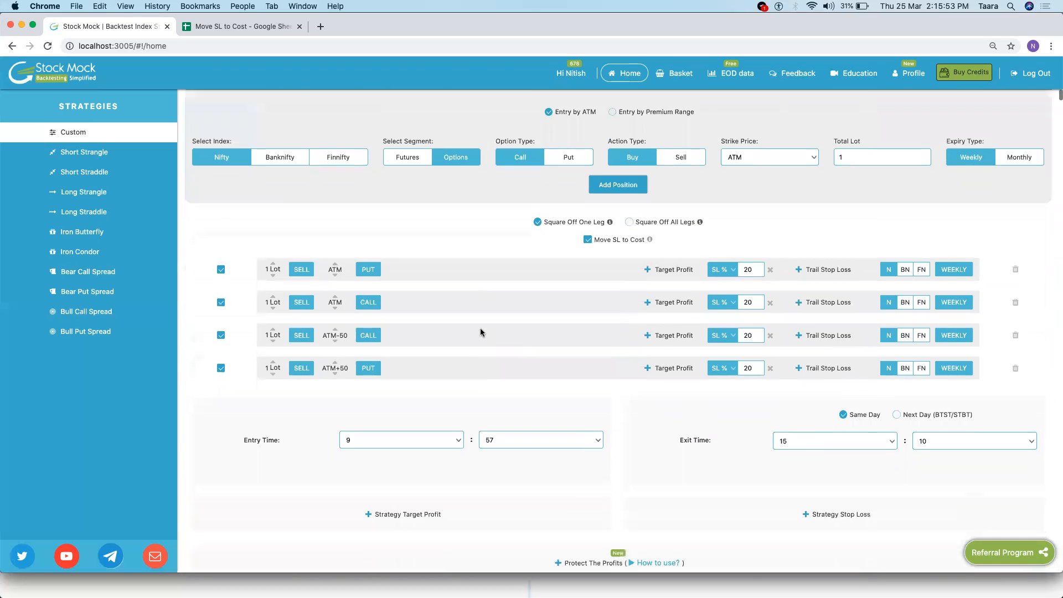
scroll(480, 327, down, 1)
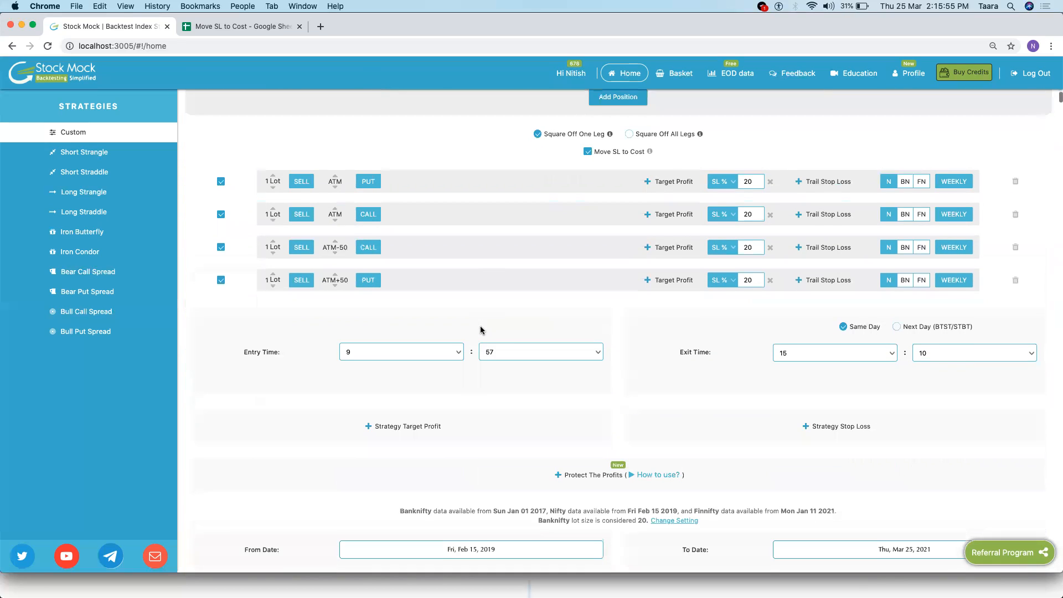
scroll(481, 330, down, 3)
click(740, 500)
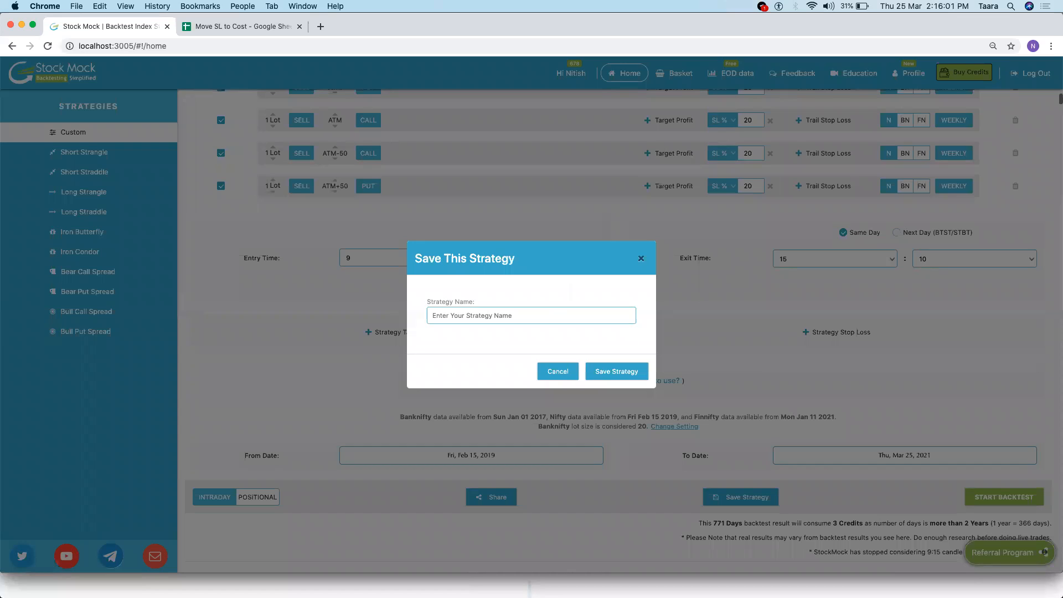
text(Demo Strategy)
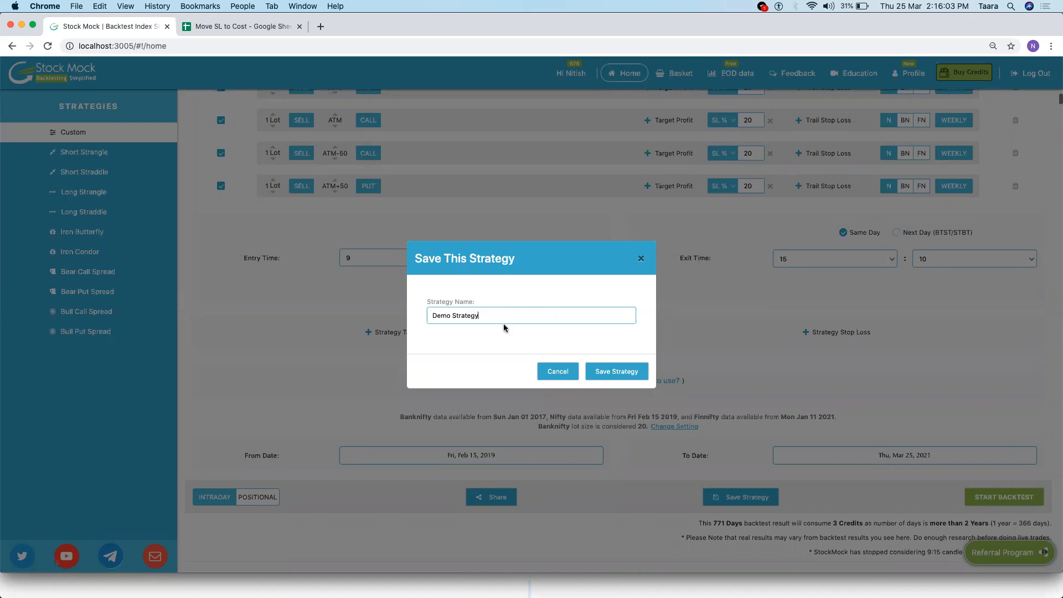
click(609, 378)
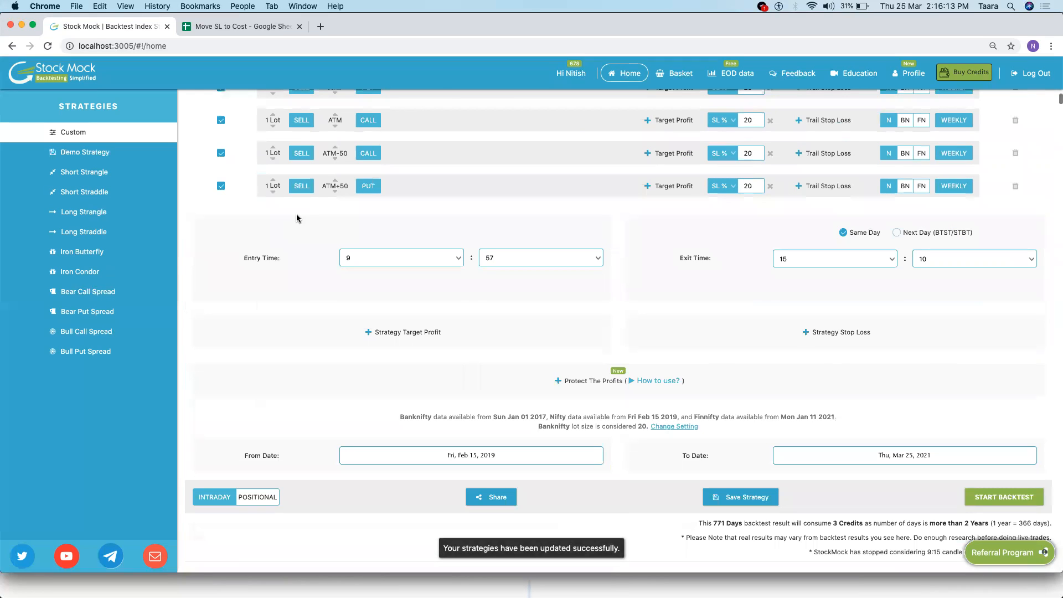
Create a new basket named "CTC Basket" in the Basket section
scroll(335, 236, up, 5)
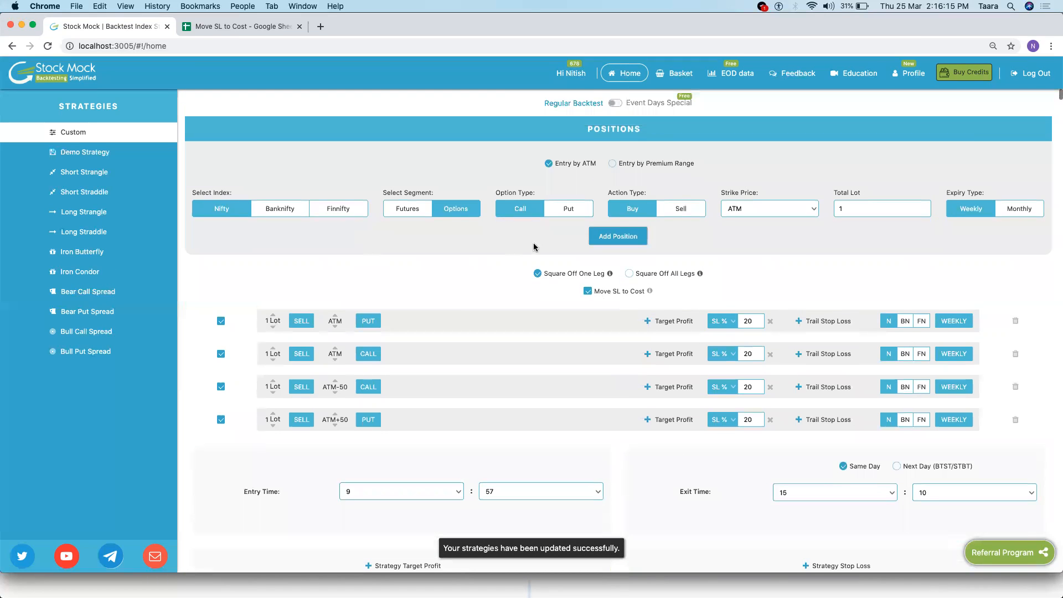
click(679, 75)
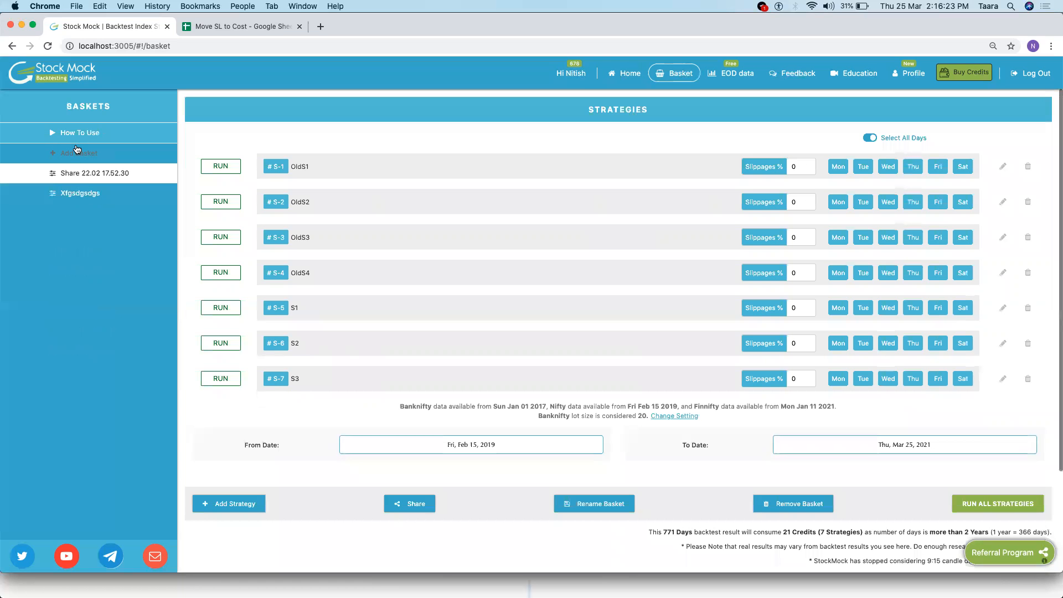
click(87, 156)
click(83, 157)
text(Dem)
key(BackSpace)
key(BackSpace)
key(BackSpace)
text(CTC)
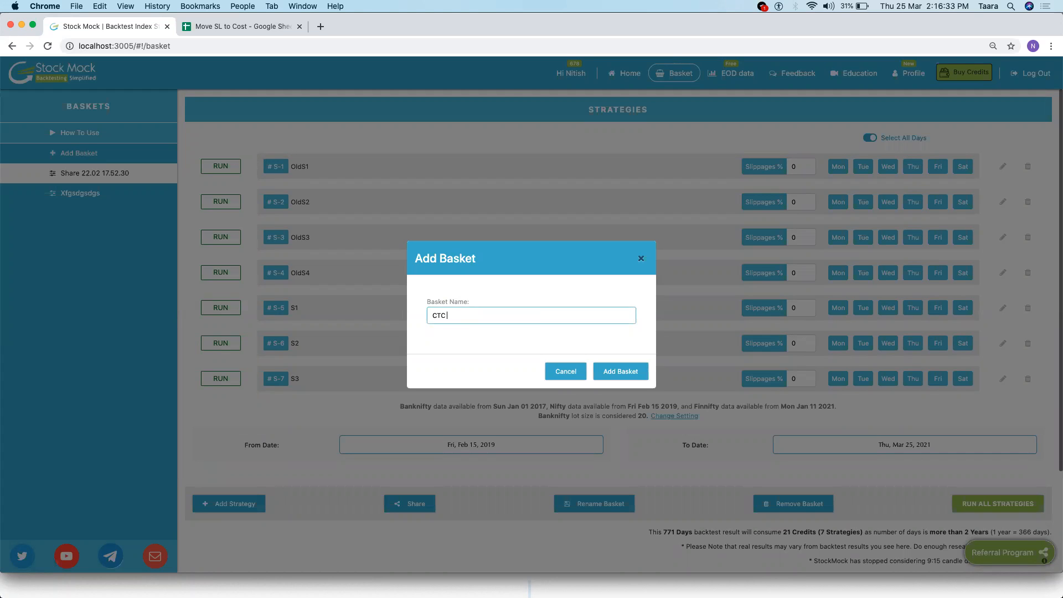
text( Basket)
click(621, 374)
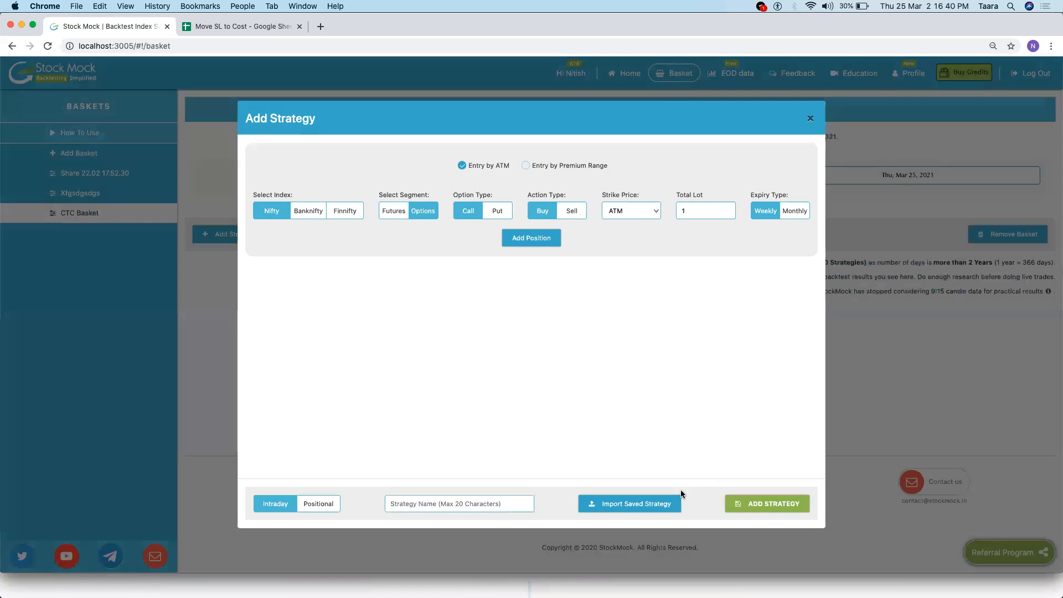
Import the saved Demo Strategy into the new strategy being set up for CTC Basket
click(638, 509)
click(470, 155)
click(630, 516)
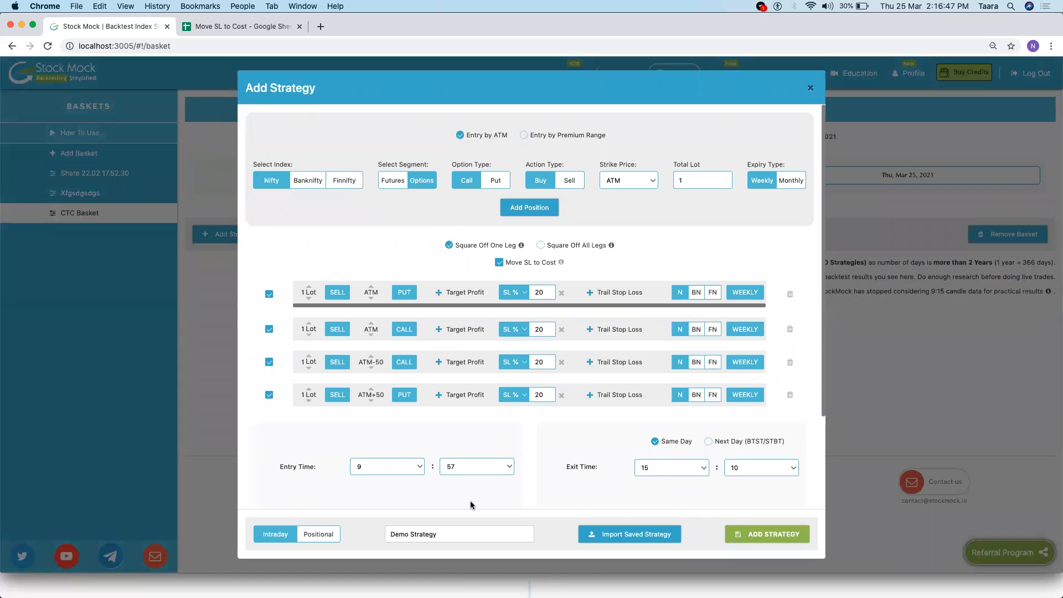
Name the imported strategy "Demo Strategy - CTC" and add it to CTC Basket
click(465, 534)
text(- CTC)
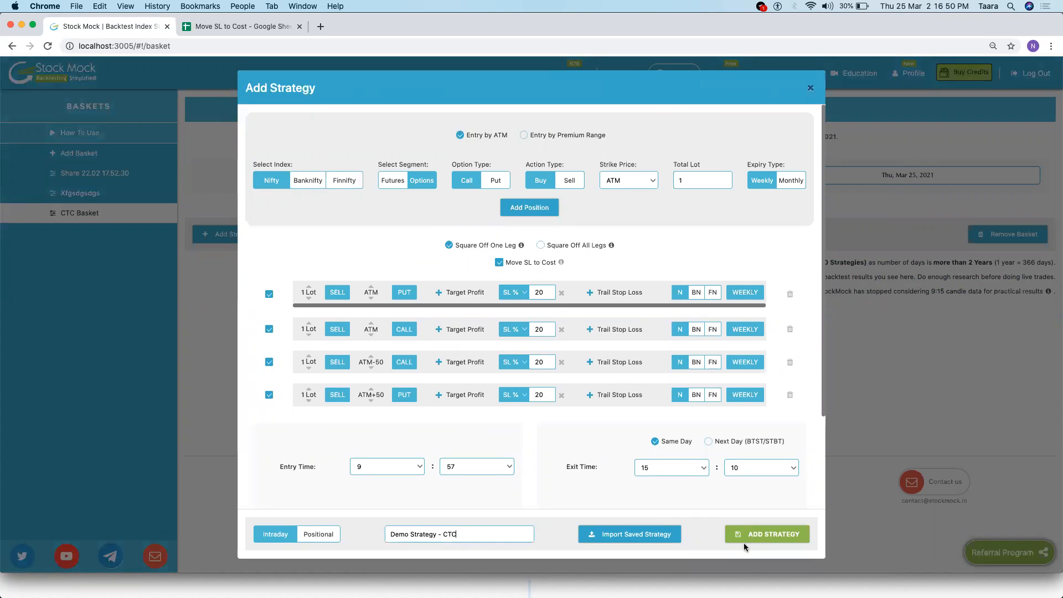
click(743, 541)
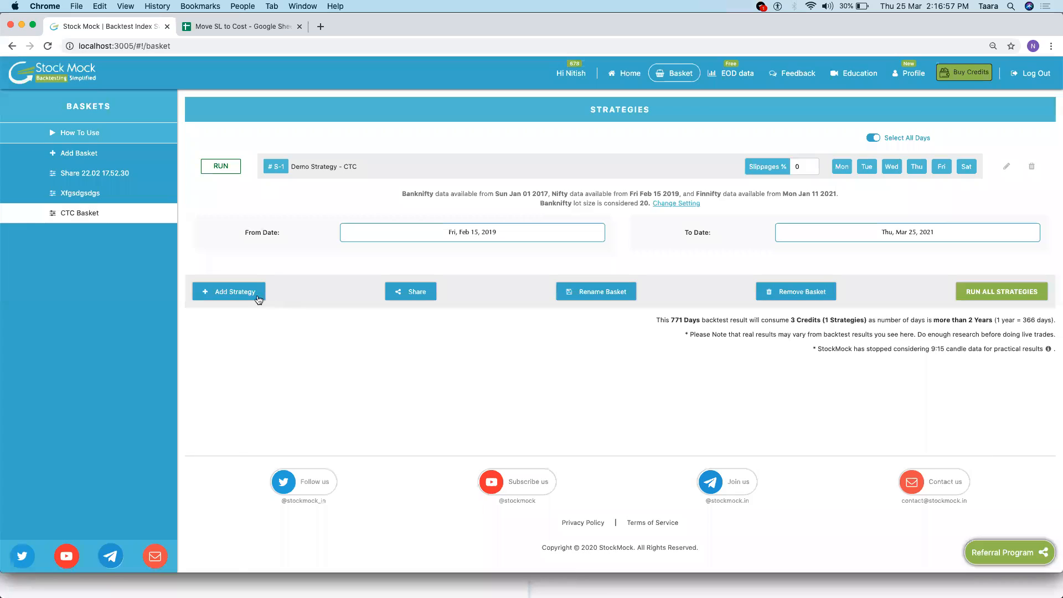
Import the saved Demo Strategy again as the second strategy for CTC Basket
click(256, 291)
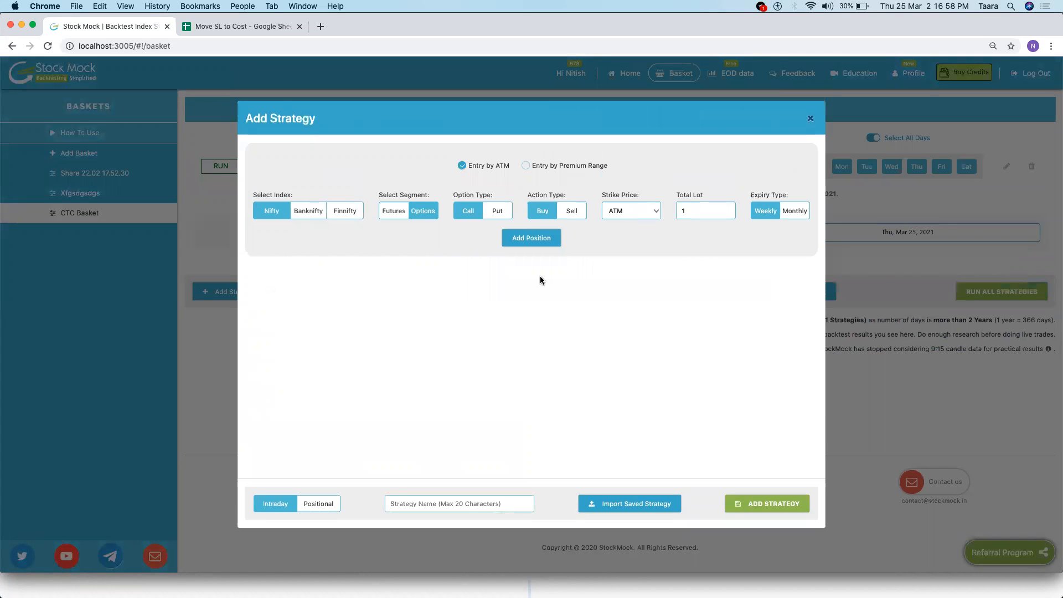
click(637, 503)
click(473, 153)
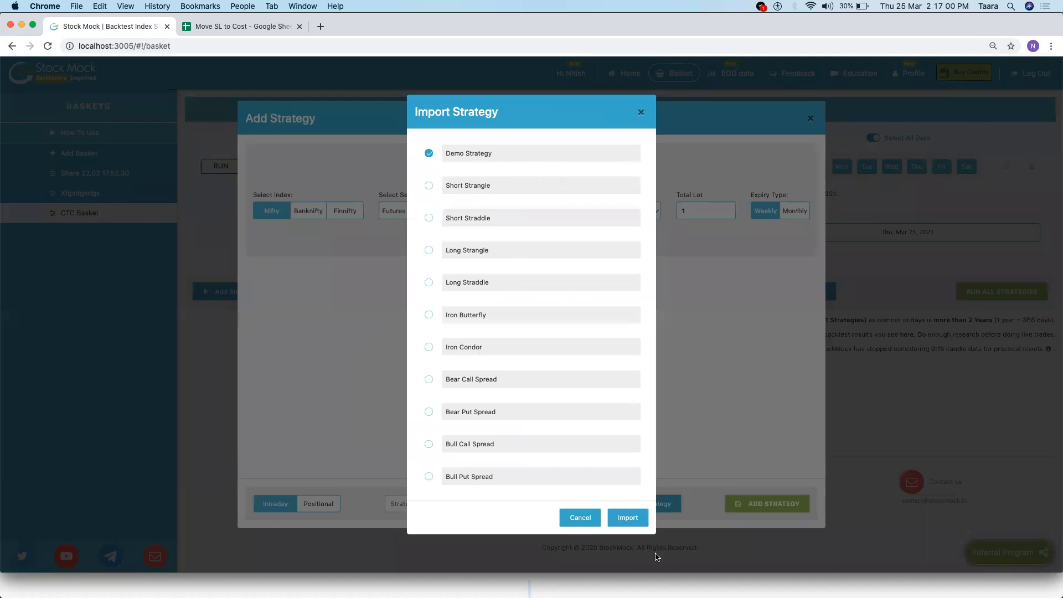
click(629, 517)
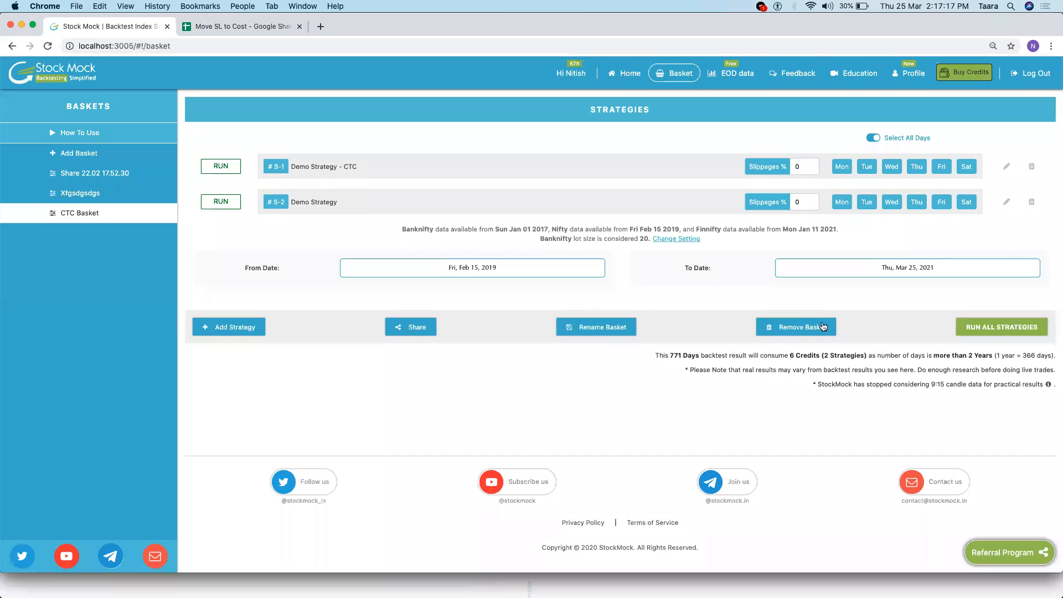
Exclude Saturday from both strategies and run the backtest for all strategies in the basket
click(960, 174)
click(969, 203)
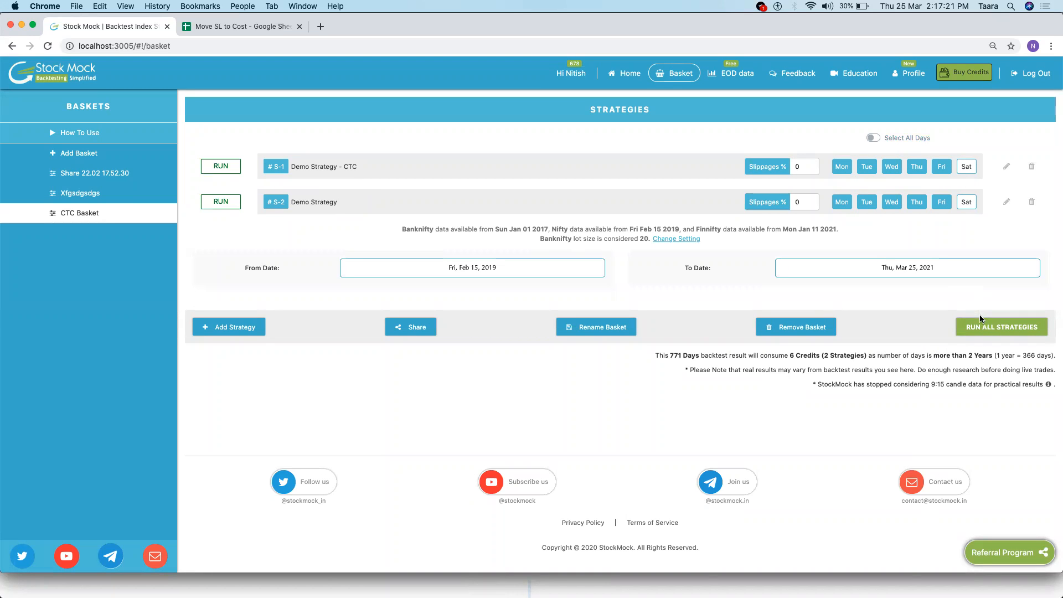
click(981, 332)
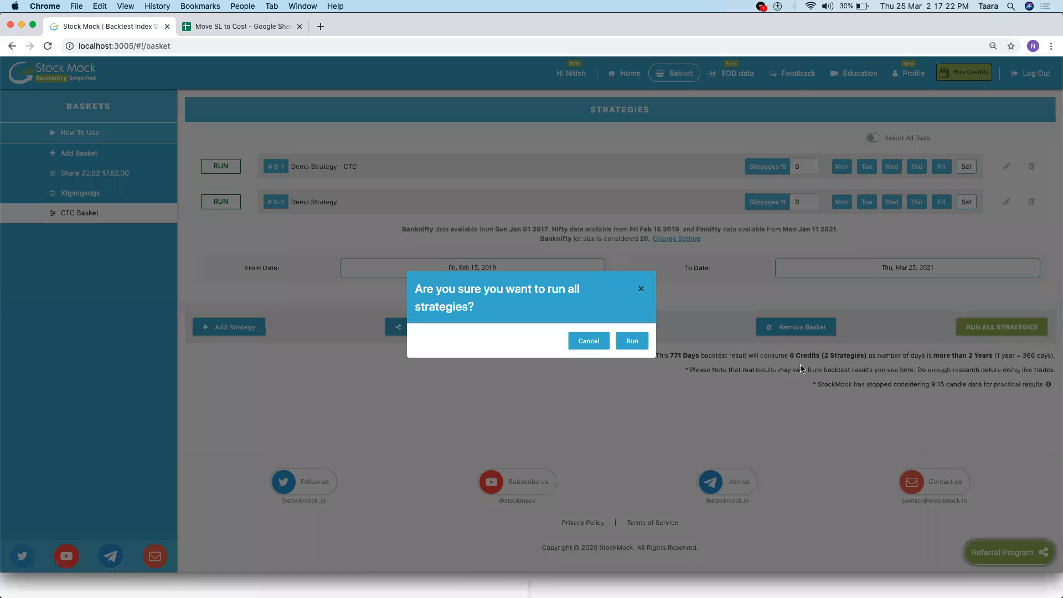
click(633, 342)
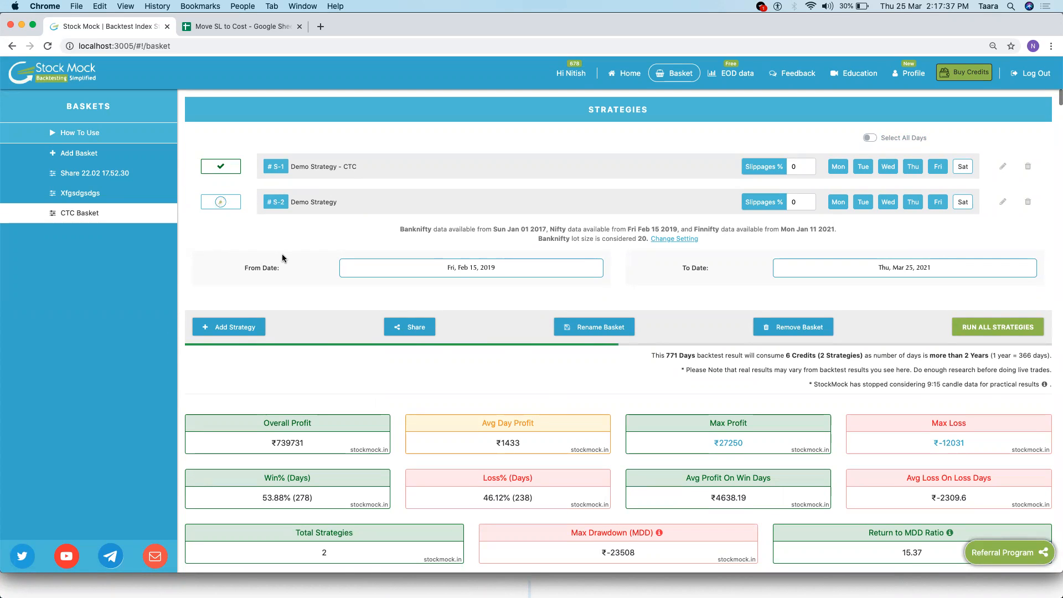
Compare the average day profit, max profit, max loss and win percentage of S-1 and S-2 in Compare Stats
scroll(320, 310, down, 1)
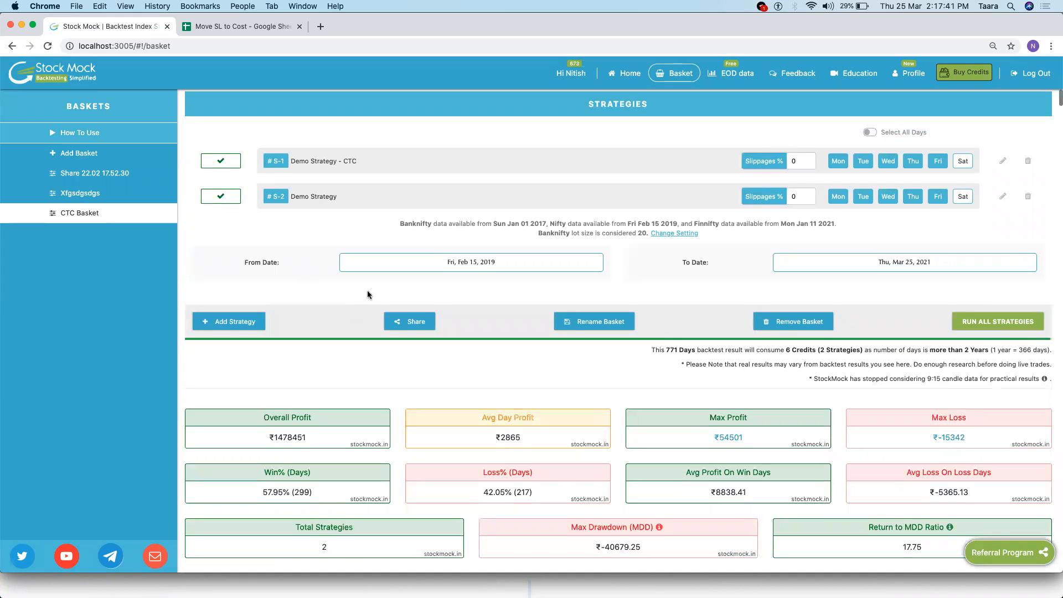
scroll(403, 317, down, 3)
scroll(407, 315, down, 7)
scroll(407, 316, down, 10)
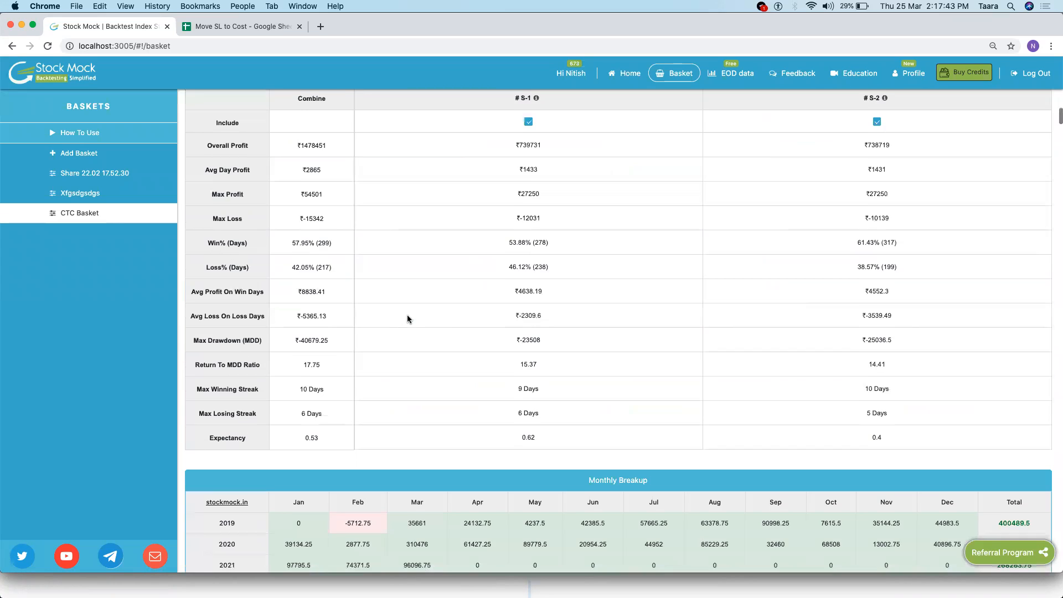
scroll(407, 321, up, 3)
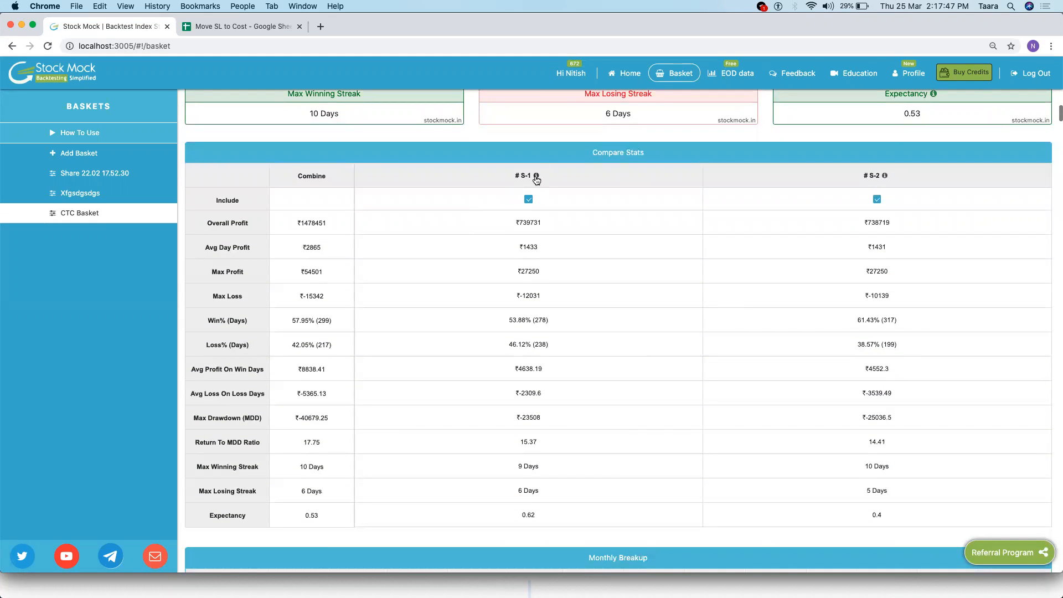
mouse_move(537, 180)
double_click(530, 247)
drag(896, 251, 864, 254)
drag(538, 272, 524, 272)
drag(893, 275, 844, 271)
drag(544, 297, 519, 297)
drag(899, 297, 867, 295)
drag(509, 320, 902, 331)
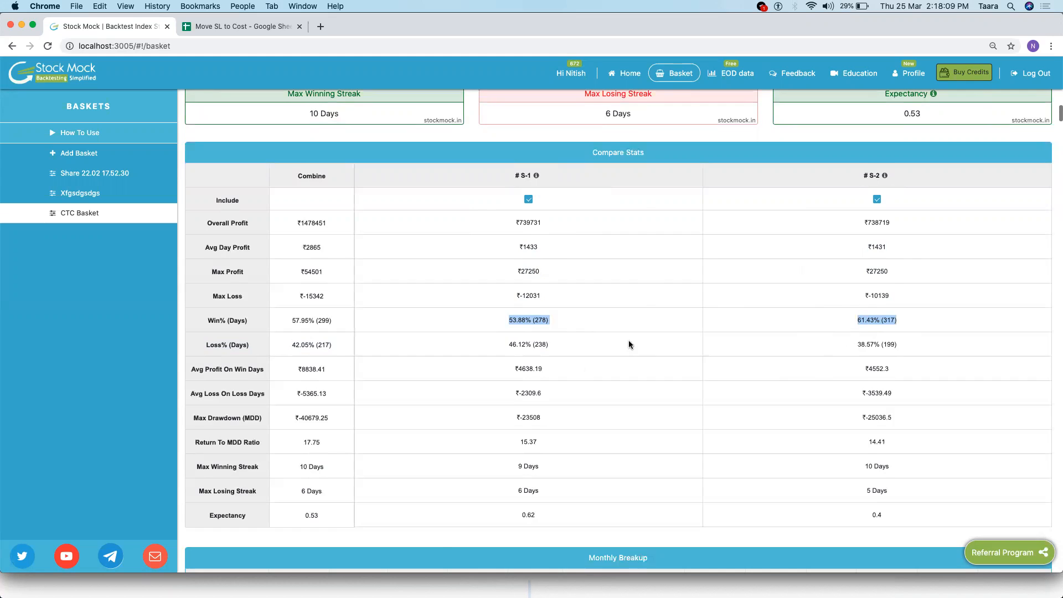
Compare the two strategies' average profit on win days, average loss on loss days and max drawdown
scroll(632, 346, down, 1)
click(511, 349)
drag(519, 344, 552, 347)
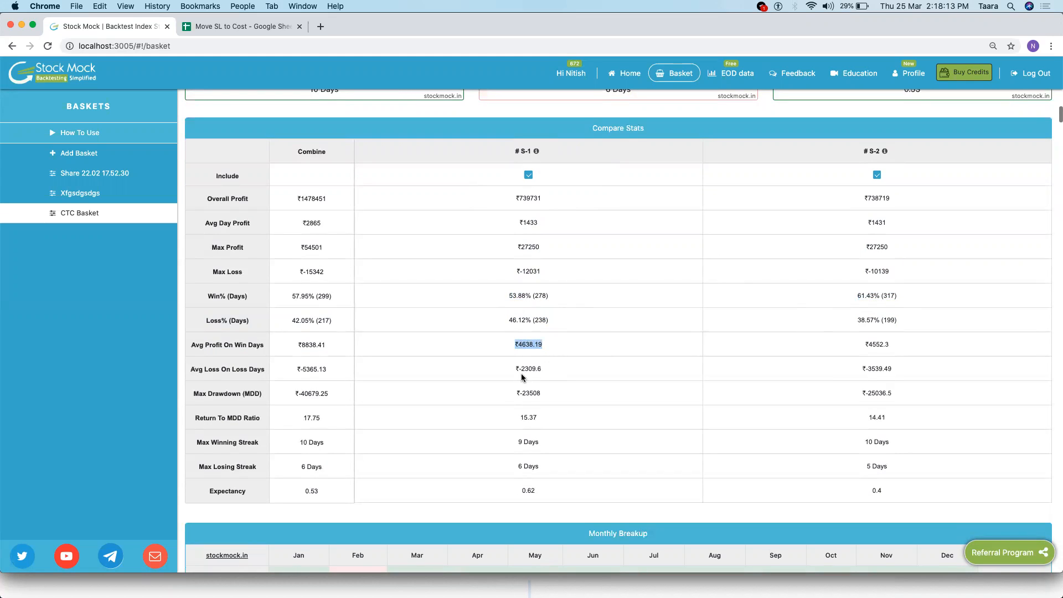
drag(552, 372, 520, 346)
click(519, 346)
scroll(565, 388, down, 1)
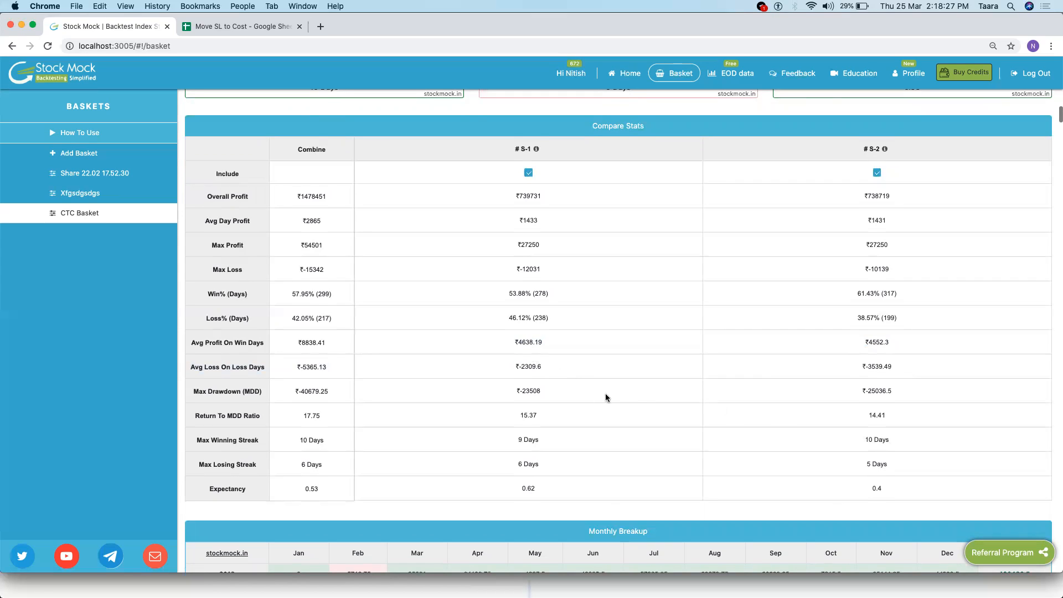
drag(541, 391, 525, 391)
click(890, 394)
scroll(613, 415, down, 1)
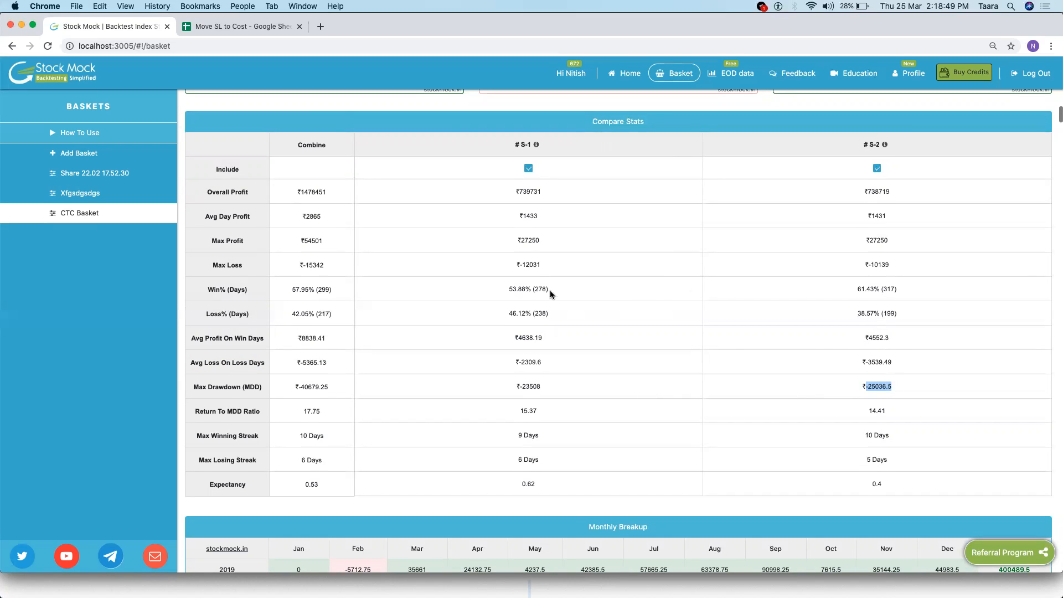
Look over the basket's monthly breakup, correlation matrix, PnL chart and daily results below the comparison table
scroll(550, 290, down, 10)
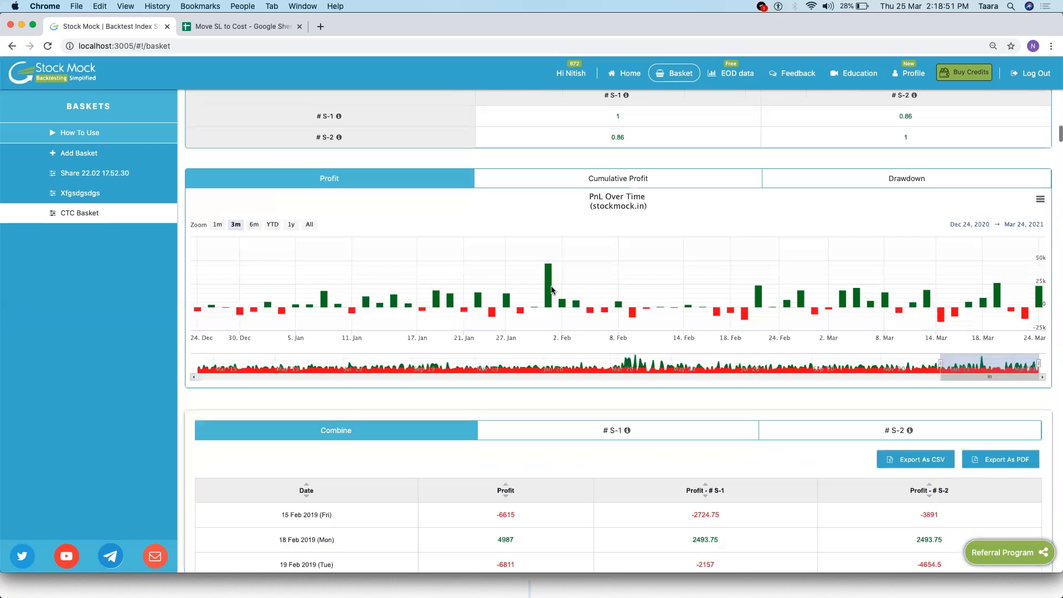
scroll(552, 289, down, 5)
scroll(551, 286, up, 15)
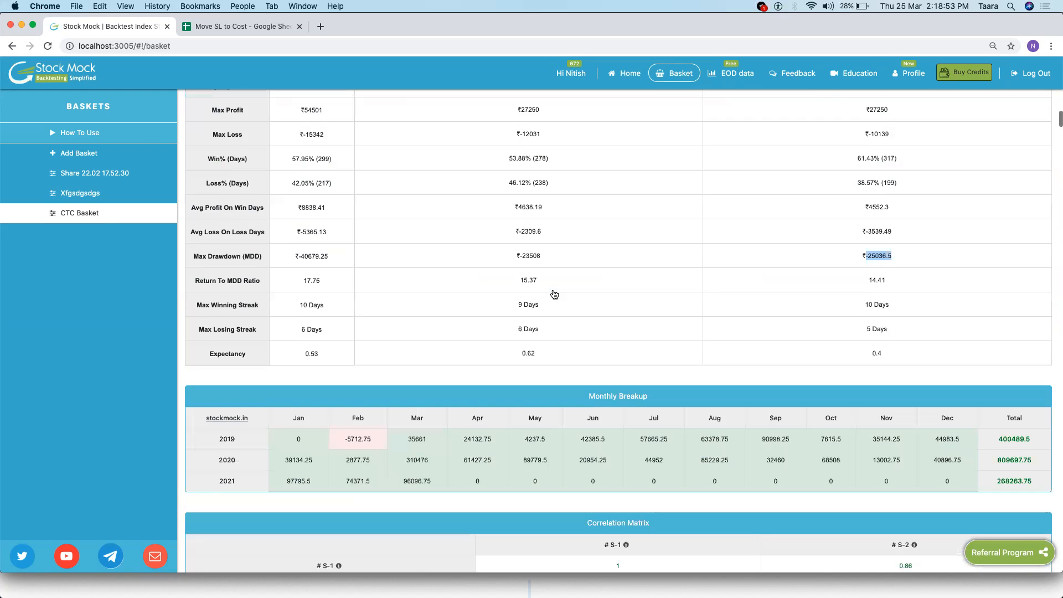
scroll(553, 291, up, 4)
scroll(554, 292, down, 10)
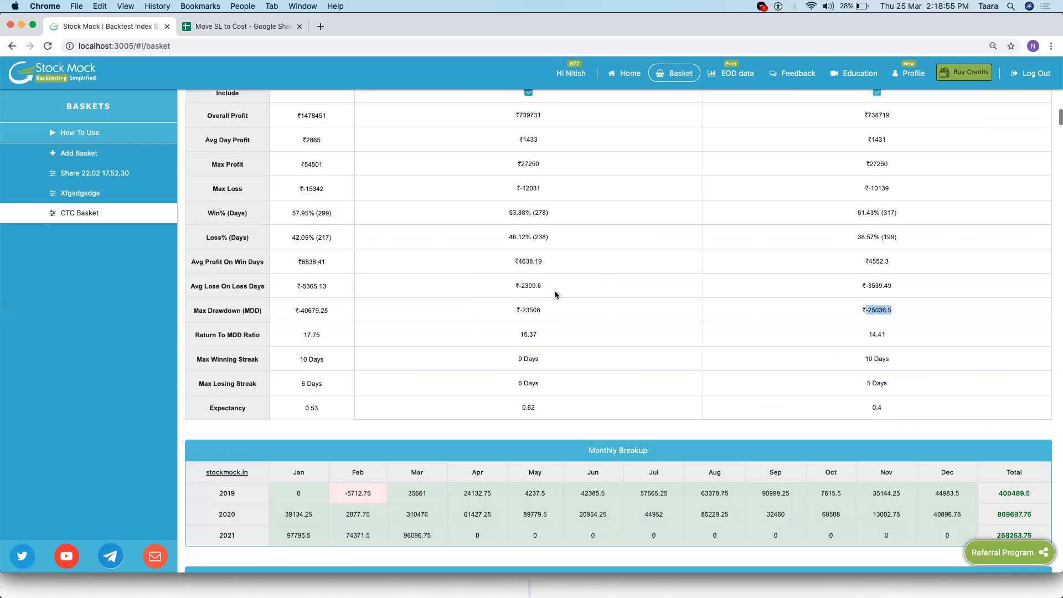
scroll(556, 292, up, 2)
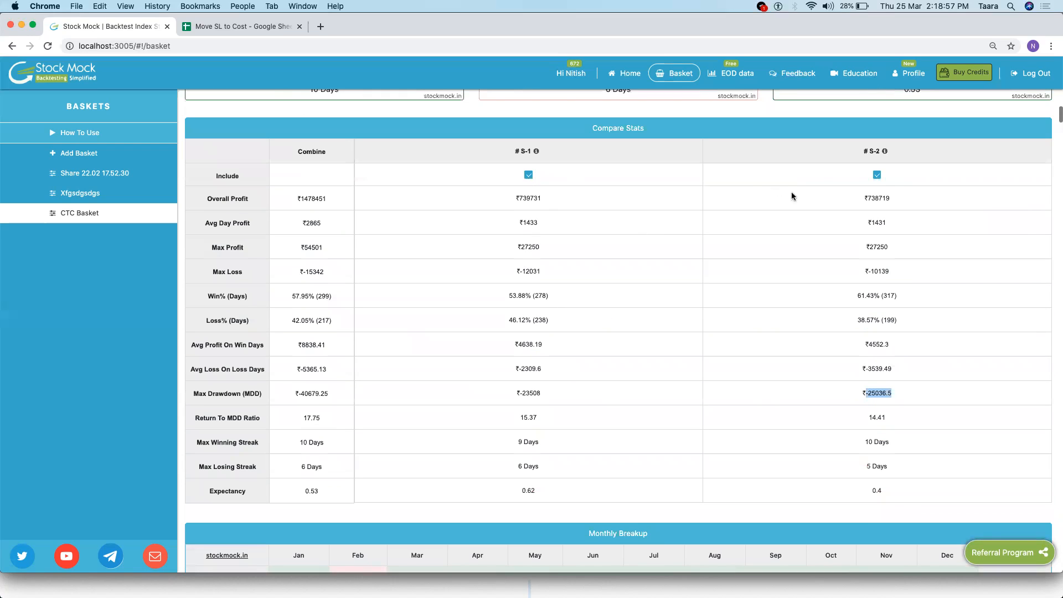
Exclude S-2 from the combined basket results, review the summary stats and return to the Home page
click(877, 176)
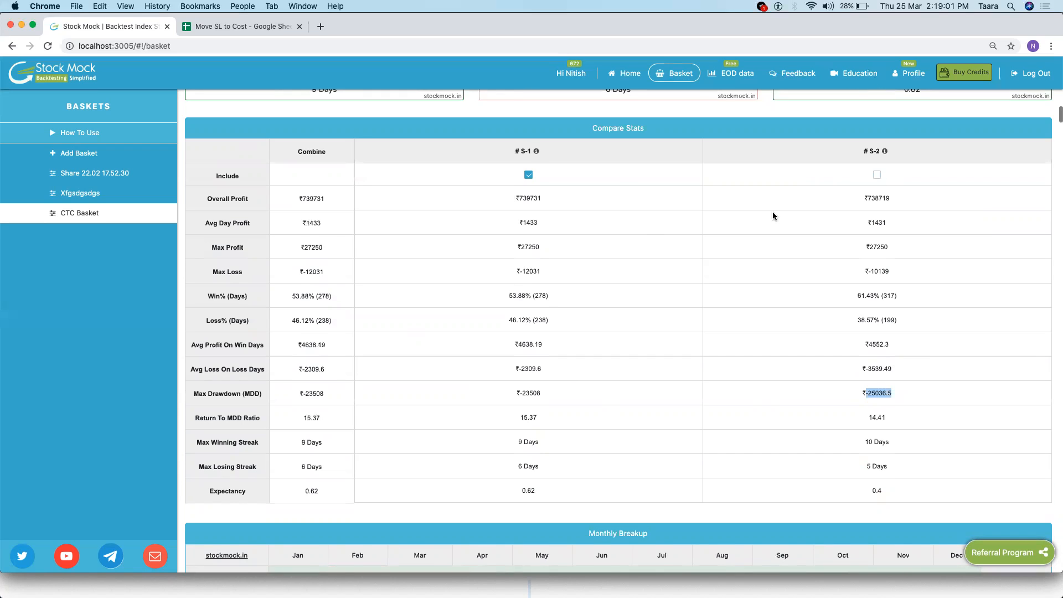
scroll(552, 243, up, 10)
scroll(539, 344, down, 15)
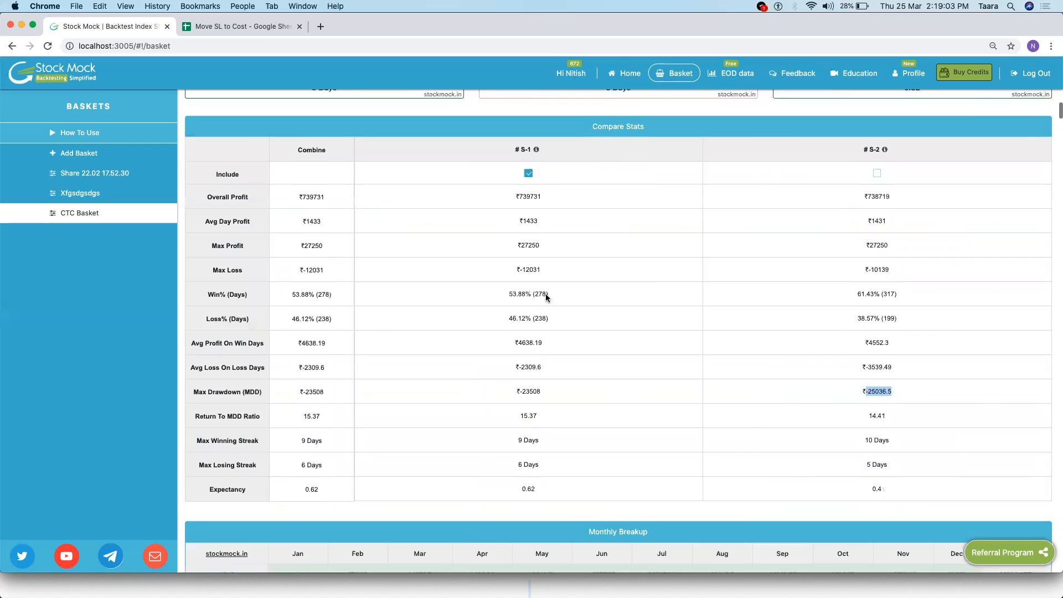
scroll(562, 287, up, 10)
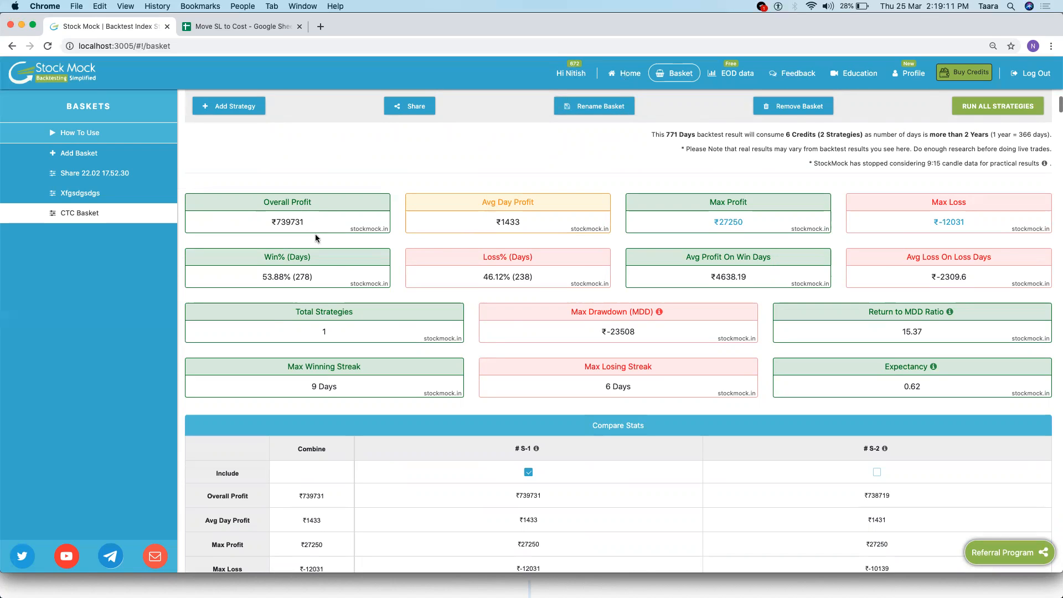
click(626, 74)
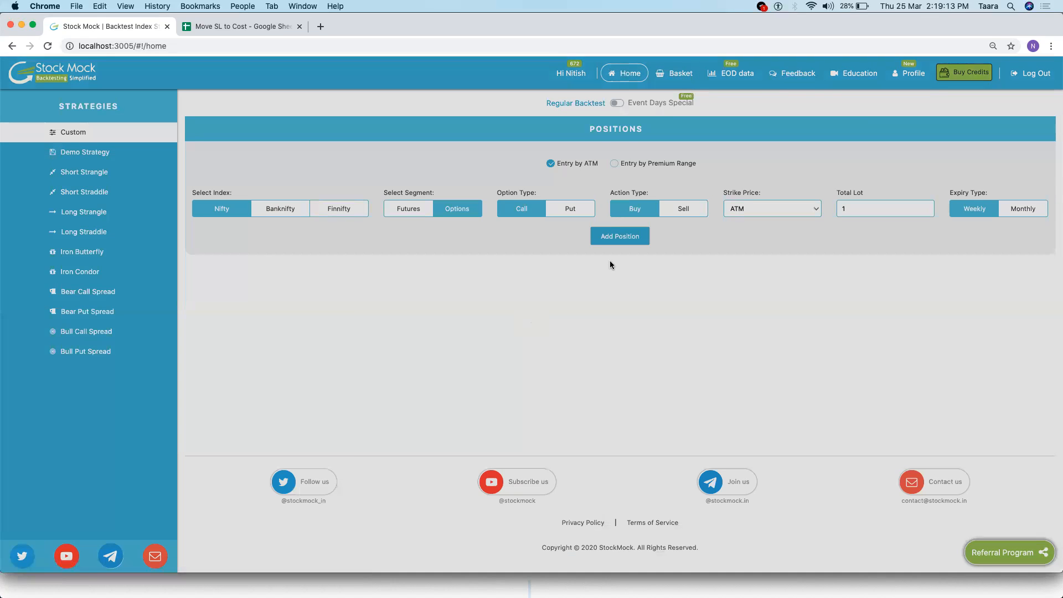